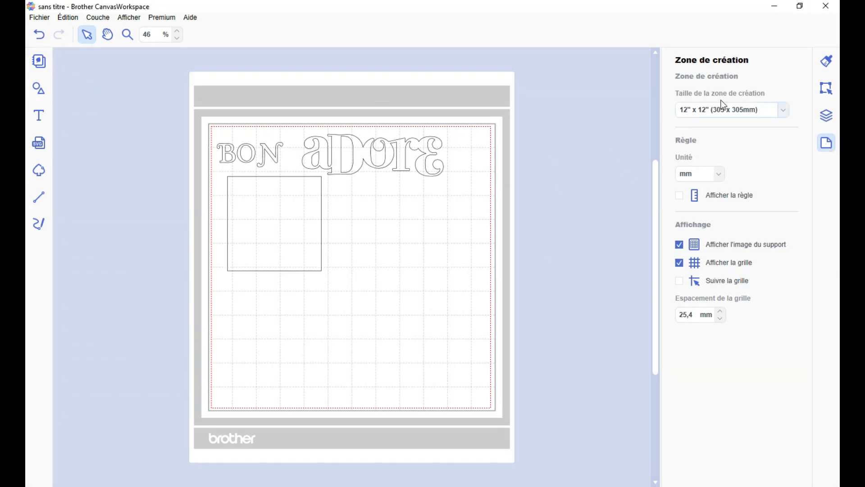
Step: Review the available creation area sizes and look over the object properties
left_click(771, 111)
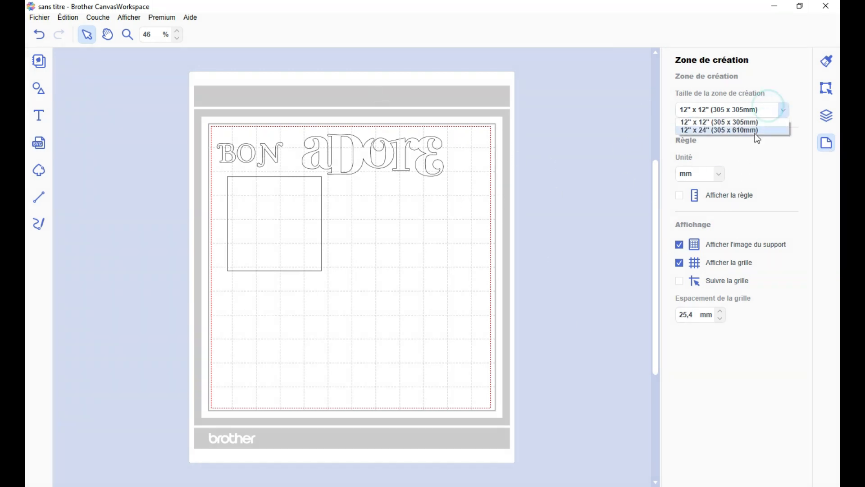
left_click(769, 70)
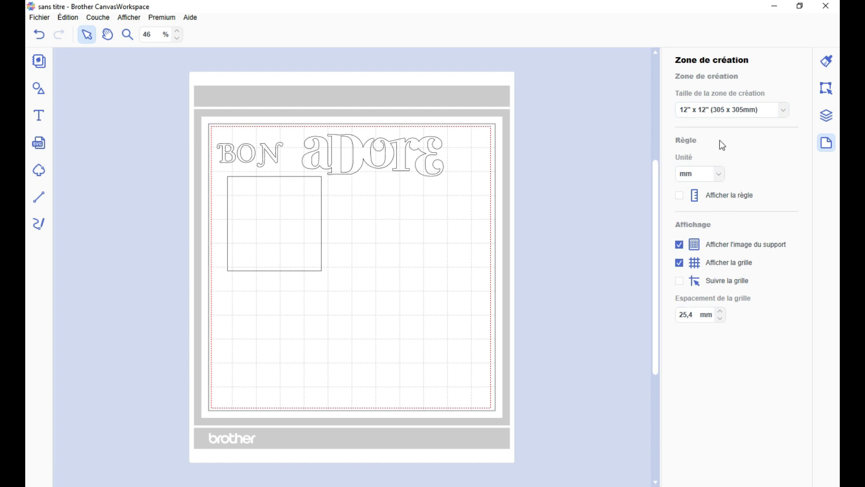
left_click(828, 64)
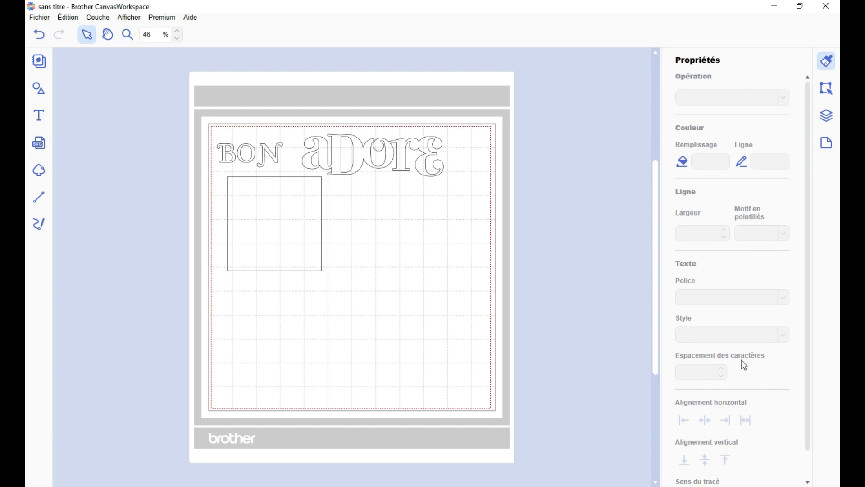
scroll(742, 359, "down", 1)
scroll(742, 388, "up", 1)
Step: Move the square below the words to the centre of the mat
left_click(286, 224)
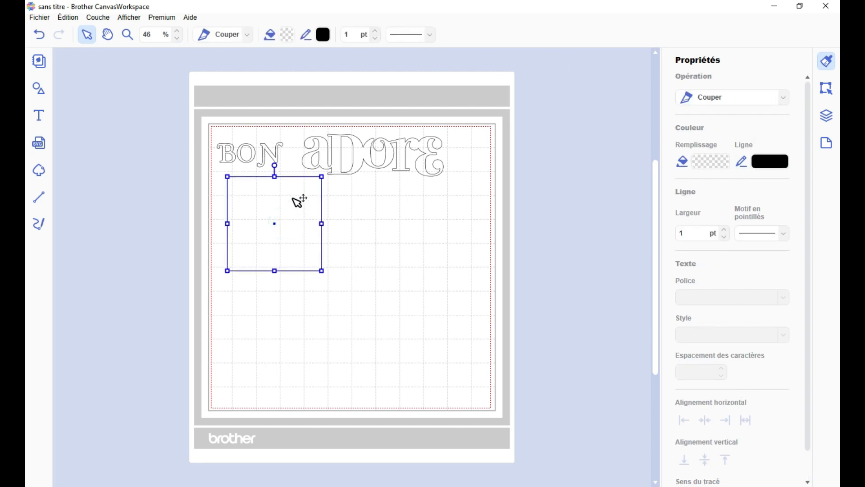
left_click_drag(300, 199, 370, 265)
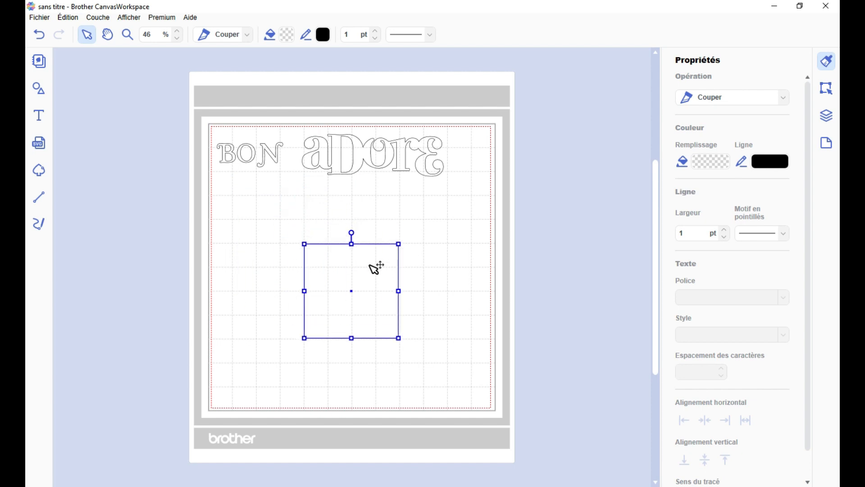
Step: Examine the cut and draw operations and the dashed line patterns available for the selected square
left_click(712, 95)
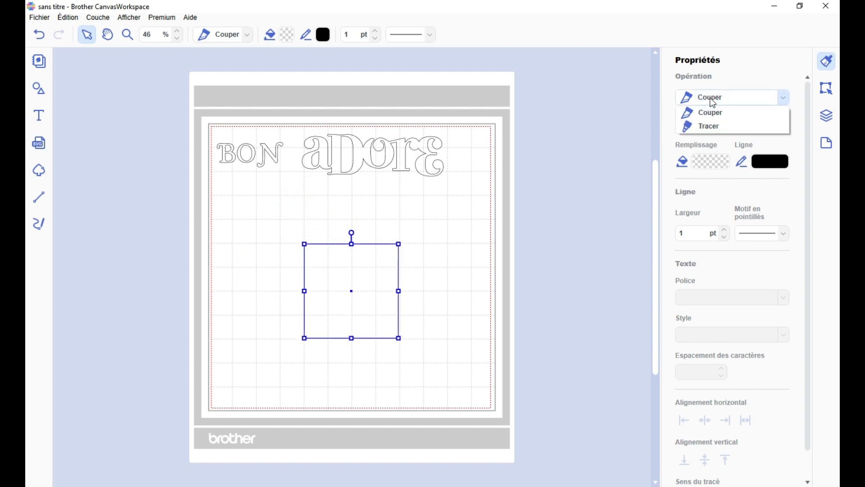
left_click(714, 96)
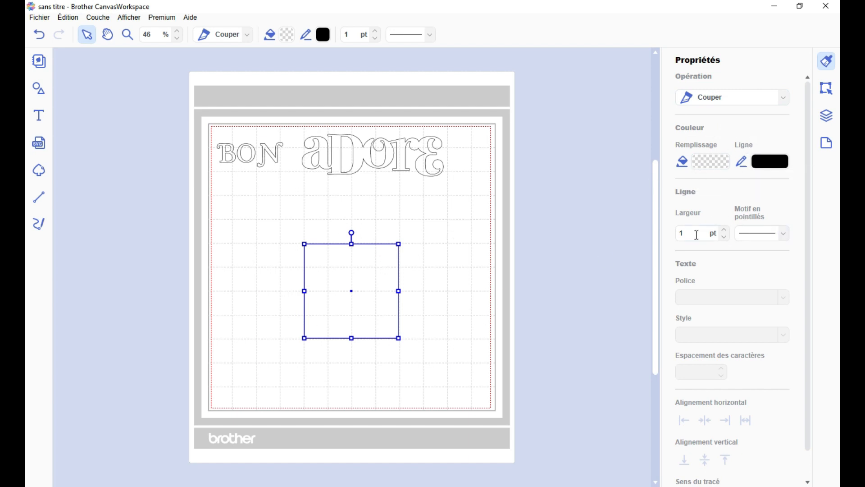
left_click(759, 234)
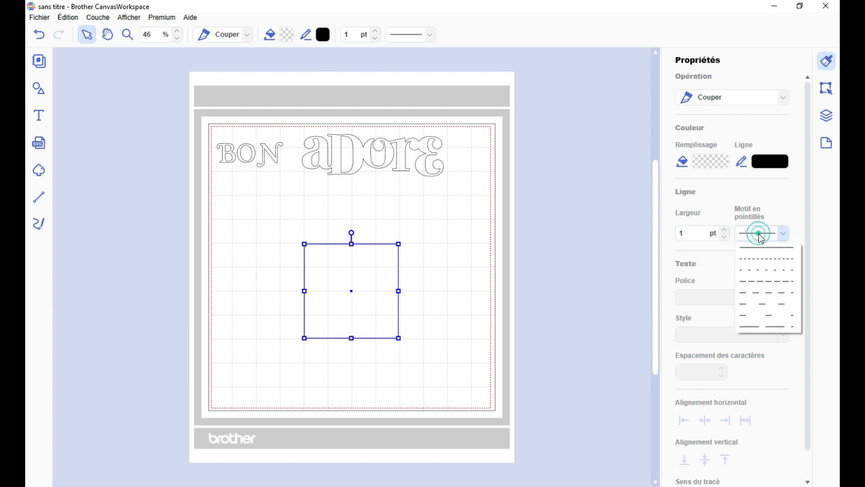
left_click(759, 234)
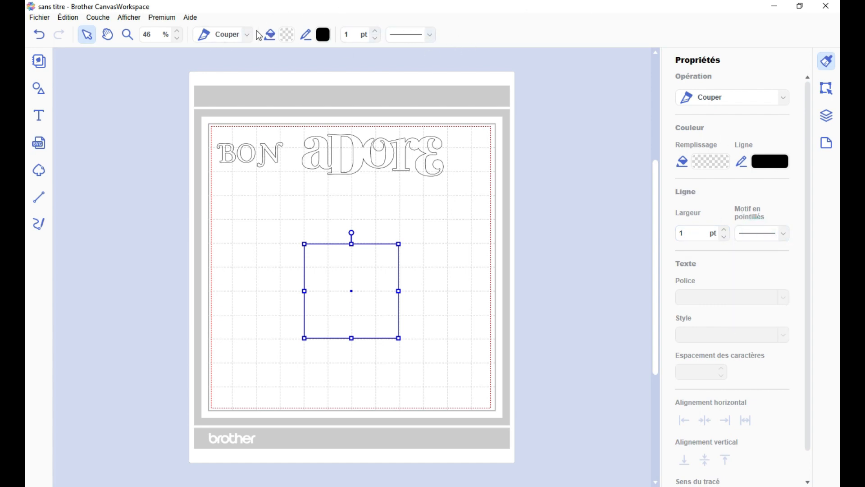
left_click(228, 34)
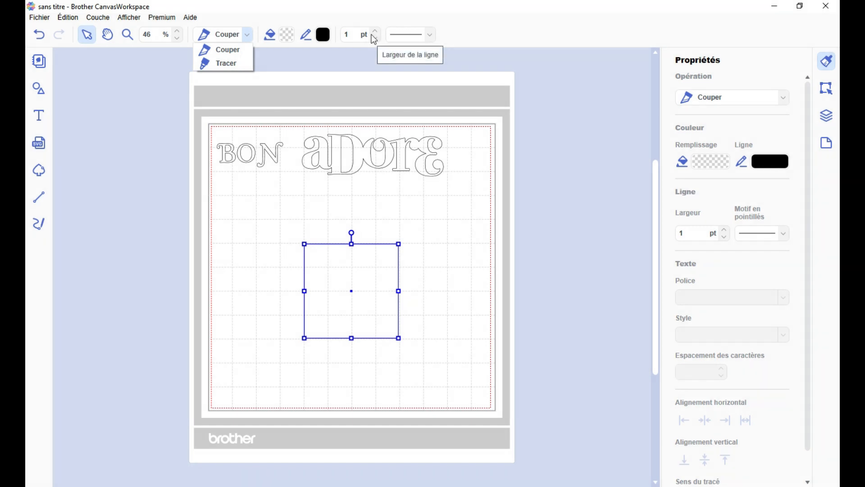
left_click(431, 35)
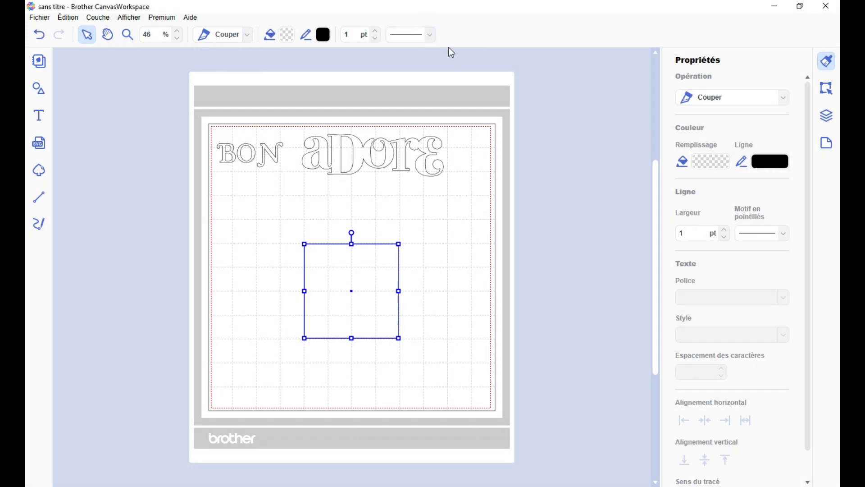
left_click(427, 34)
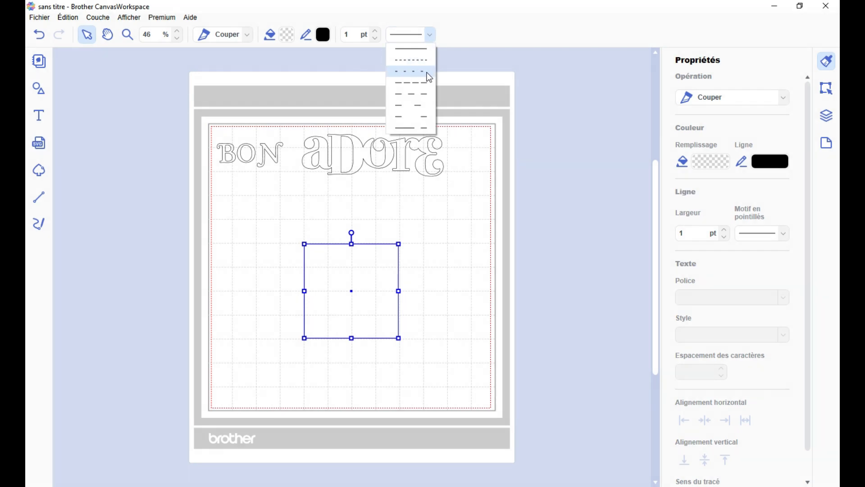
left_click(431, 32)
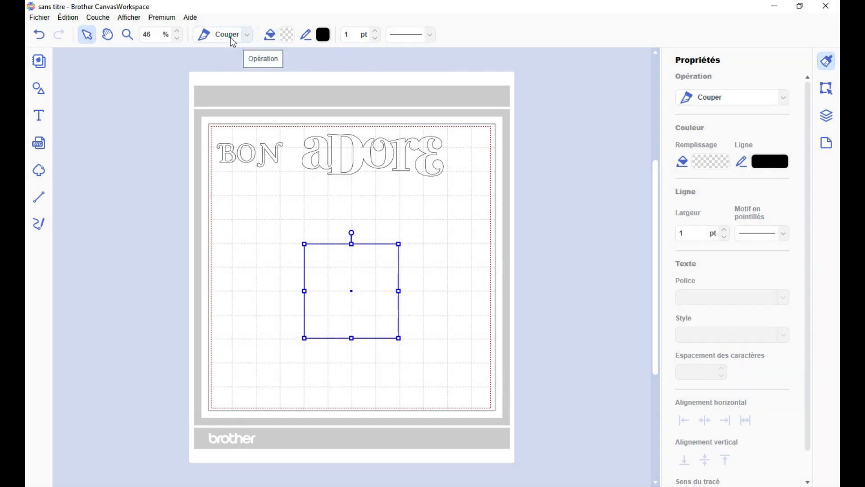
left_click(244, 36)
Step: Fill the square with light pink #F59CA5 and shift it slightly up and to the left on the mat
left_click(284, 36)
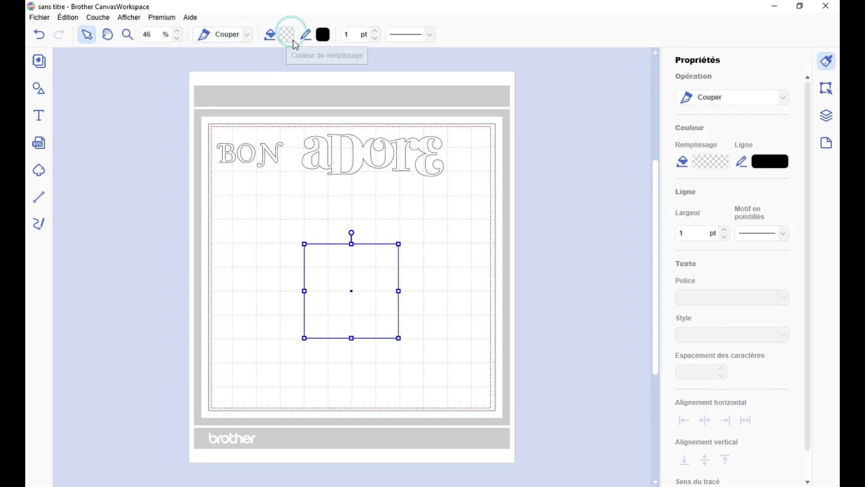
left_click(293, 39)
left_click(296, 193)
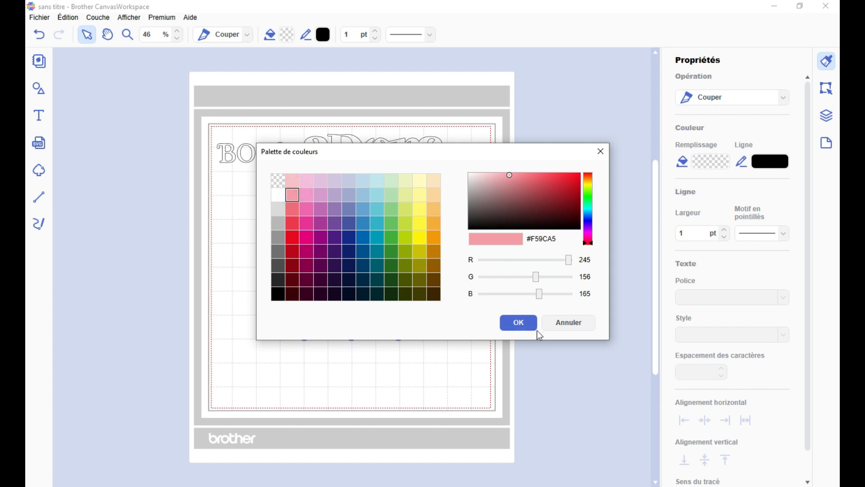
left_click(518, 322)
left_click(432, 240)
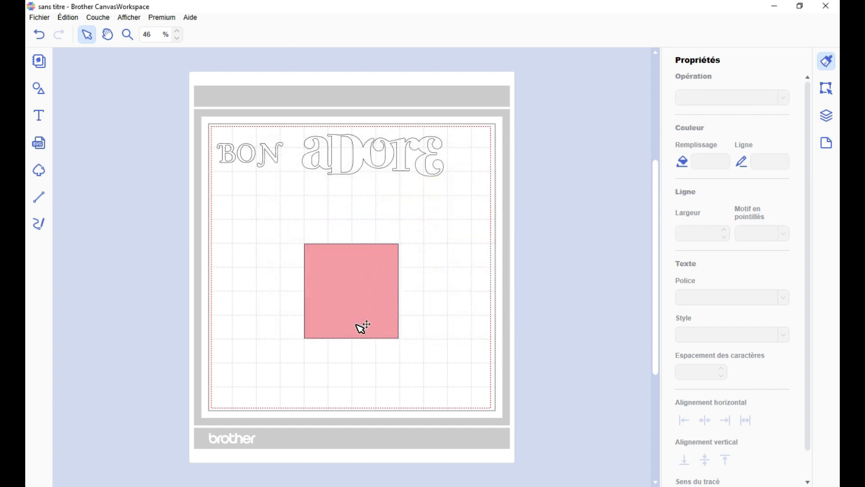
left_click_drag(369, 272, 352, 261)
double_click(551, 262)
left_click(594, 249)
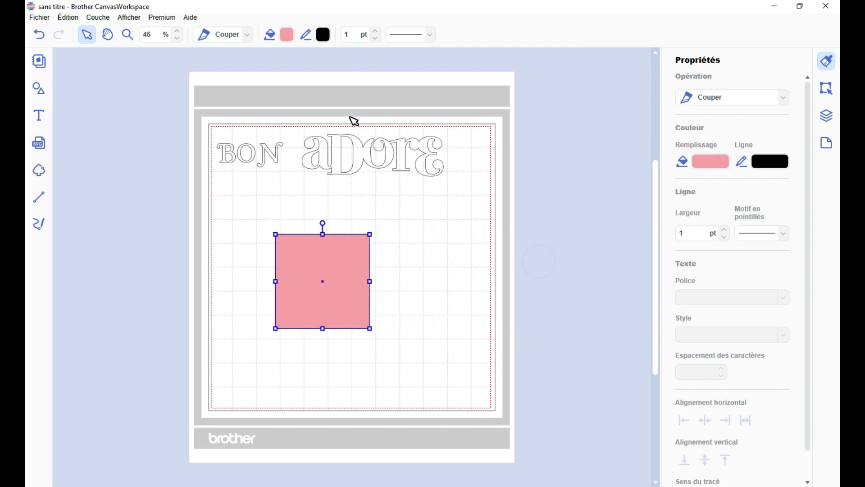
Step: Set the square's line colour to light orange #F8C166
left_click(323, 35)
left_click(433, 207)
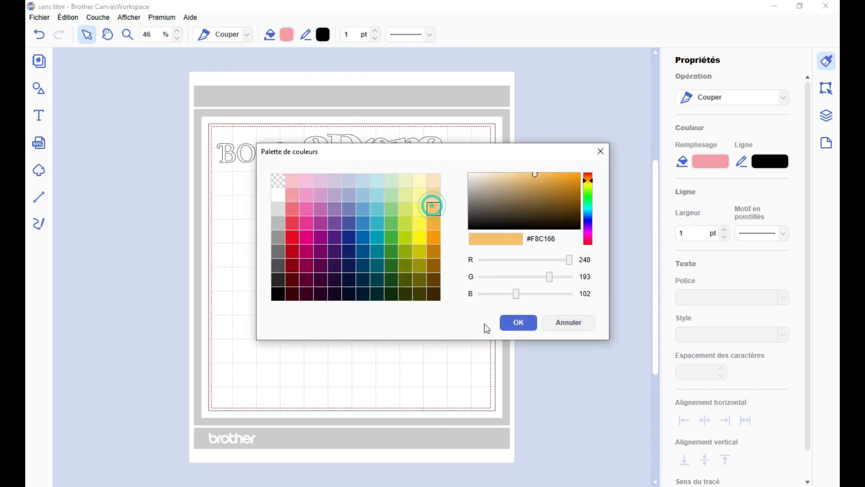
left_click(519, 323)
left_click(502, 332)
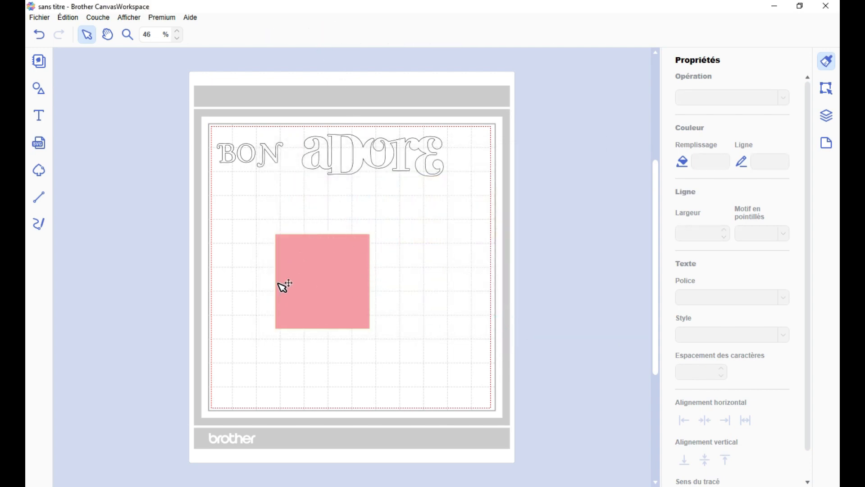
Step: Set the square's line colour to black #000000
left_click(332, 288)
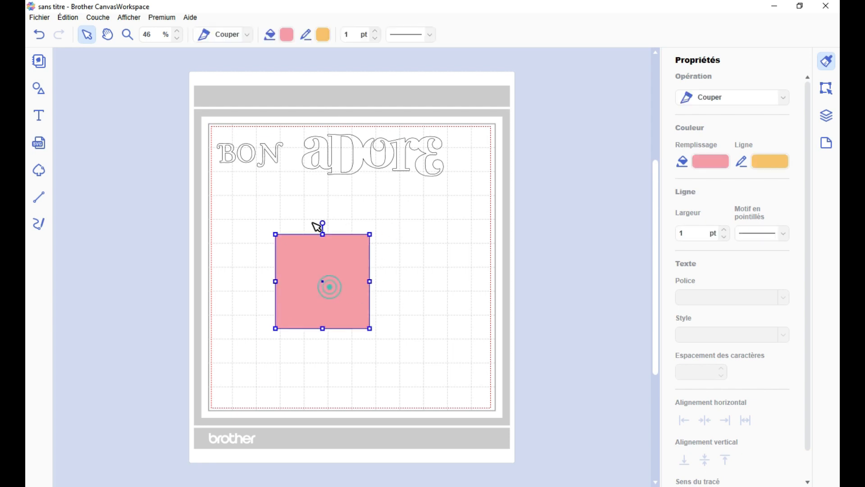
left_click(323, 35)
left_click(277, 294)
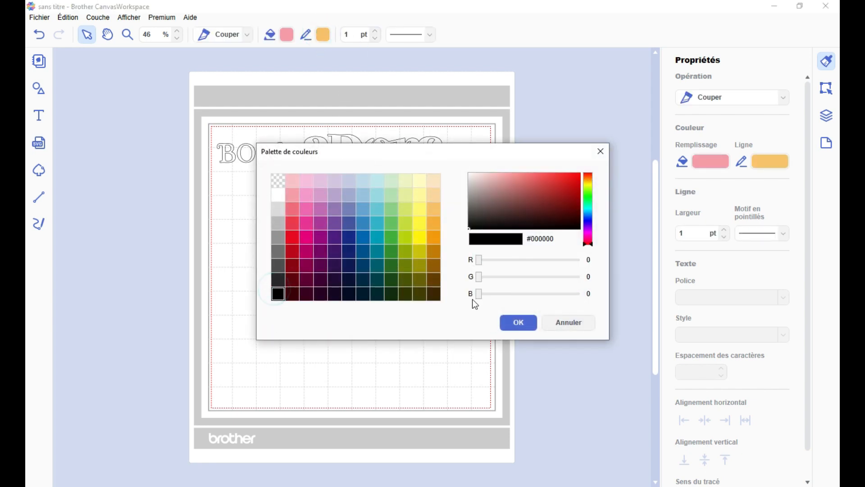
left_click(518, 322)
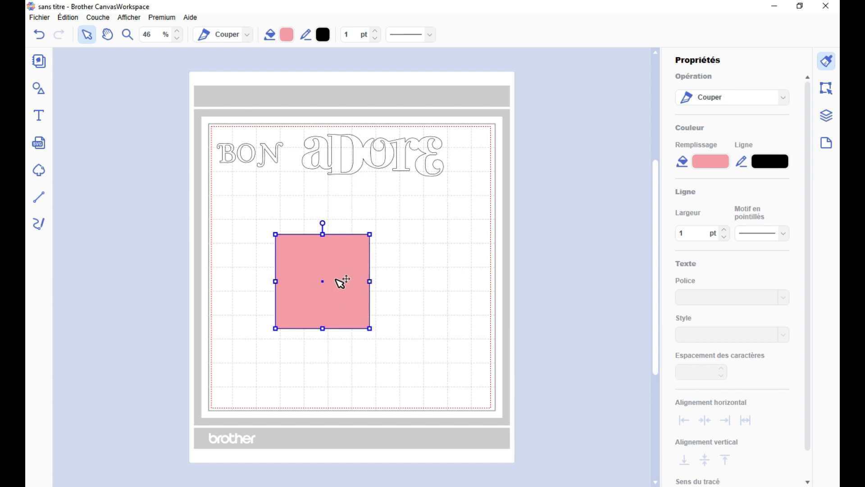
Step: Enlarge the pink square to about 280 mm and place the word ADORE over its middle
left_click_drag(370, 329, 536, 377)
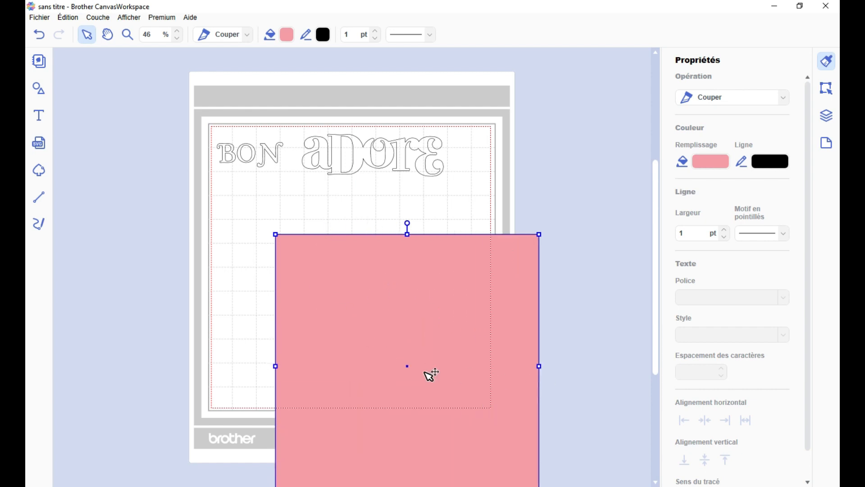
left_click_drag(390, 354, 369, 305)
left_click_drag(376, 149, 383, 292)
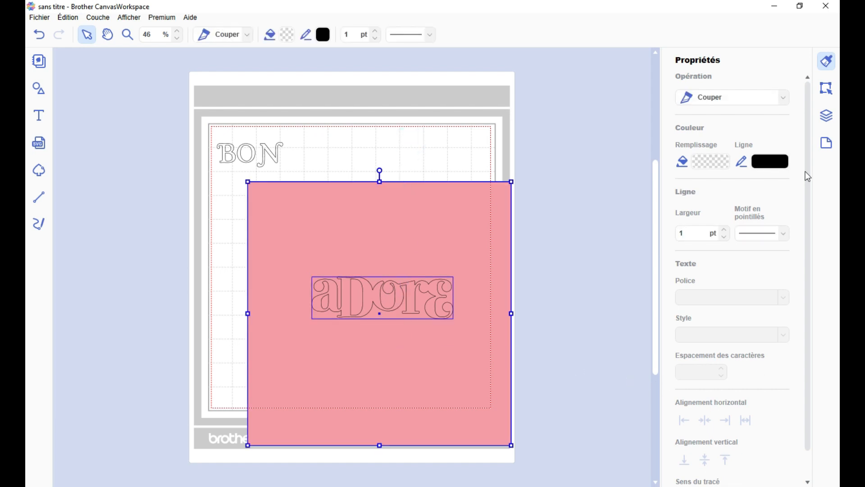
Step: Divide the overlapping square and the word ADORE into separate shapes, and move the cut-out square up off the word
left_click(827, 88)
scroll(711, 386, "down", 2)
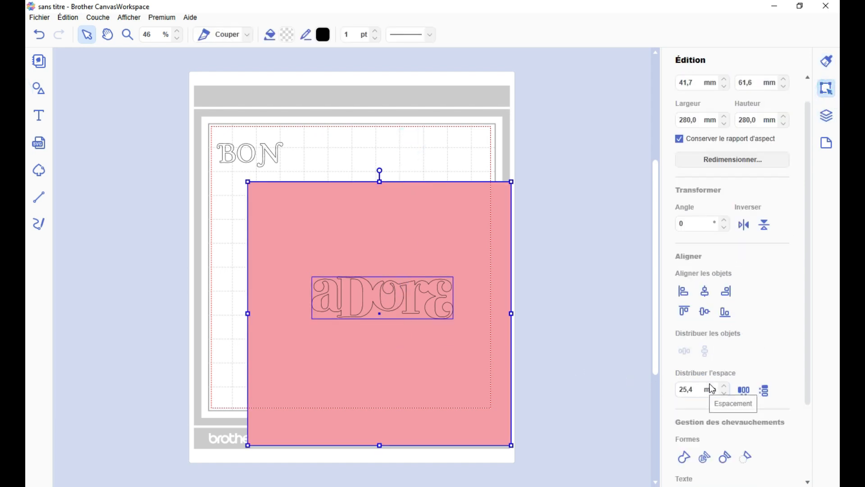
left_click(710, 431)
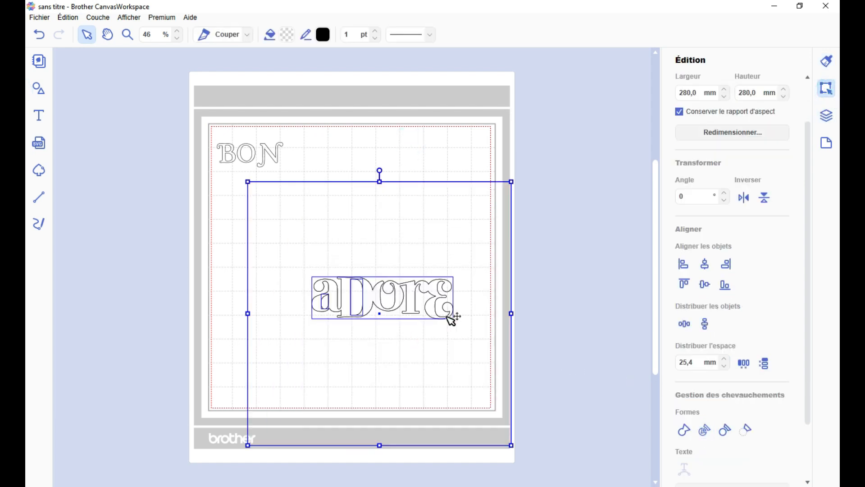
left_click(554, 261)
left_click_drag(481, 241, 552, 175)
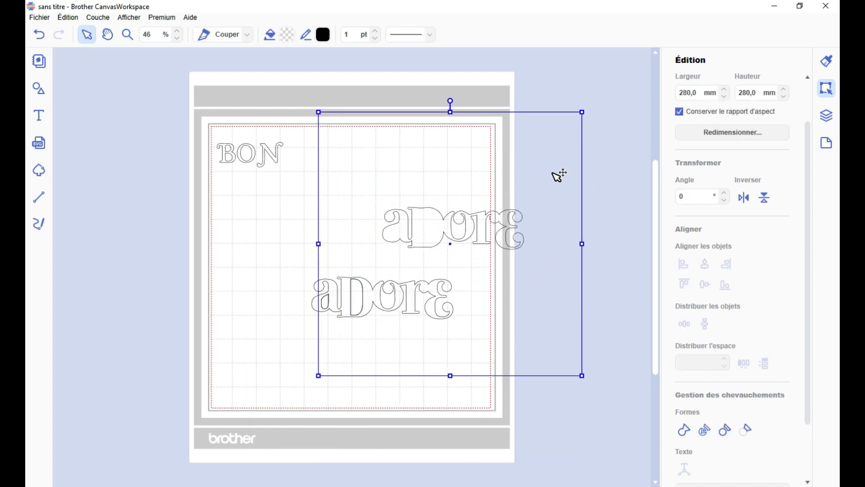
Step: Fill the cut-out square with a medium pink and move it back over the mat
left_click(294, 33)
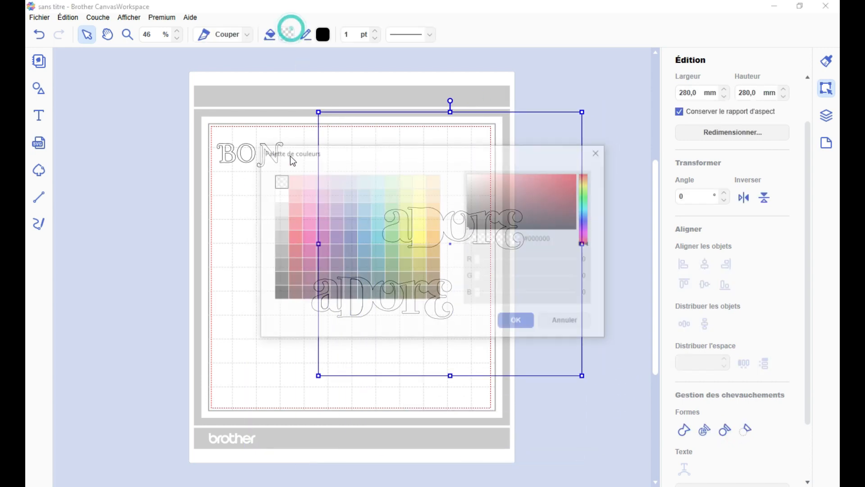
left_click(307, 208)
left_click(518, 323)
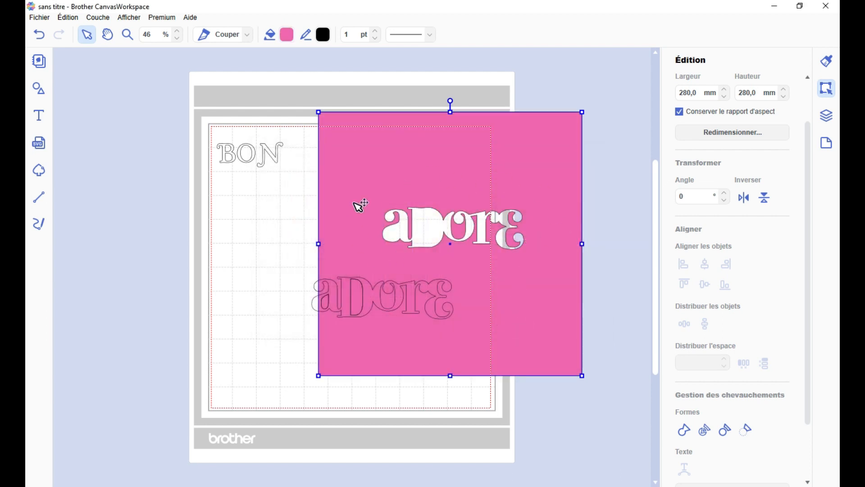
left_click_drag(467, 169, 392, 186)
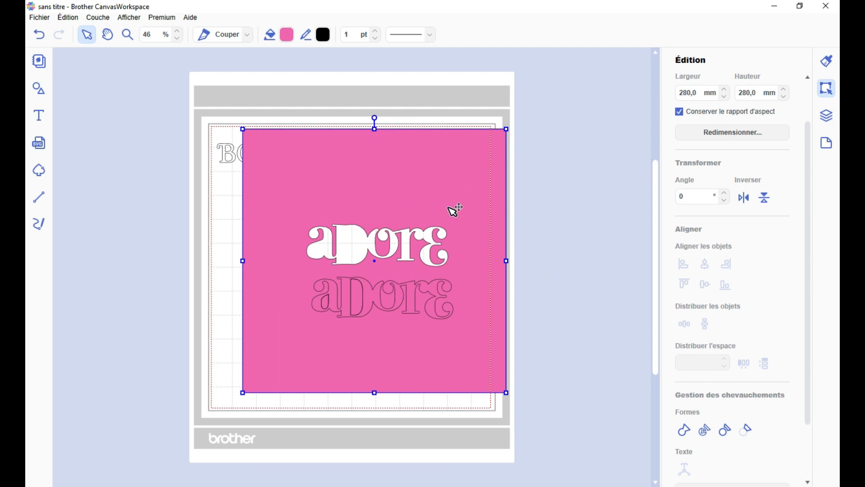
Step: Undo the edits back to the state before the word ADORE was placed over the square
key("ctrl+z")
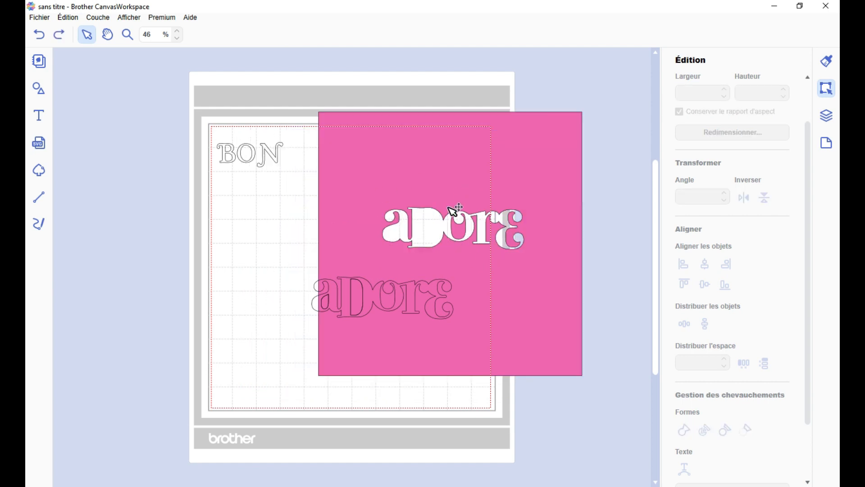
key("ctrl+z")
key("ctrl+z")
key("ctrl+z")
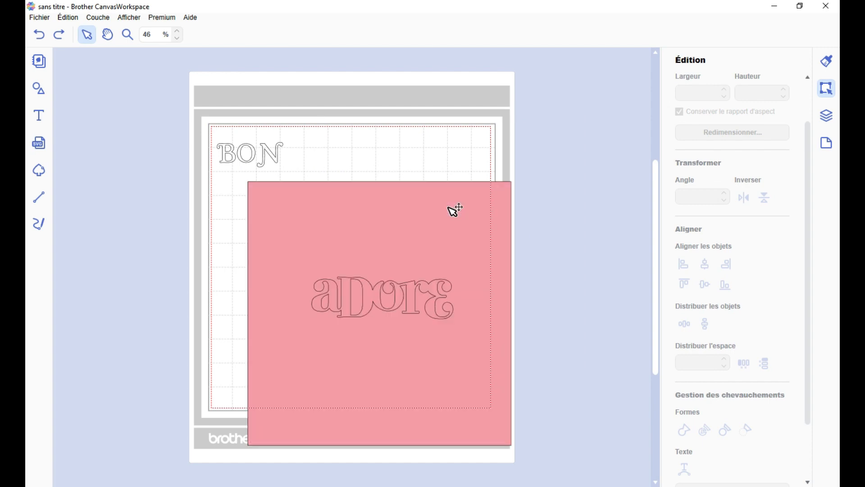
key("ctrl+z")
Step: Reduce the square to about 119 mm below the word BON and make its fill transparent
double_click(472, 186)
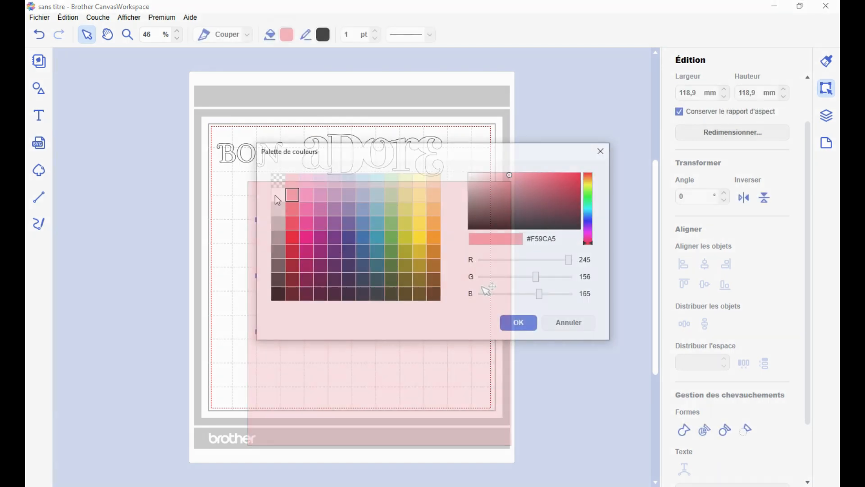
left_click(279, 181)
left_click(507, 322)
left_click_drag(309, 267, 317, 290)
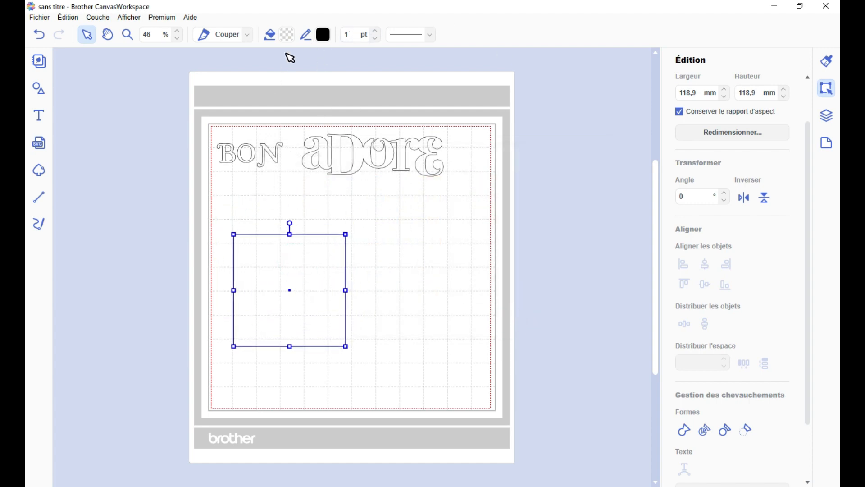
left_click(238, 36)
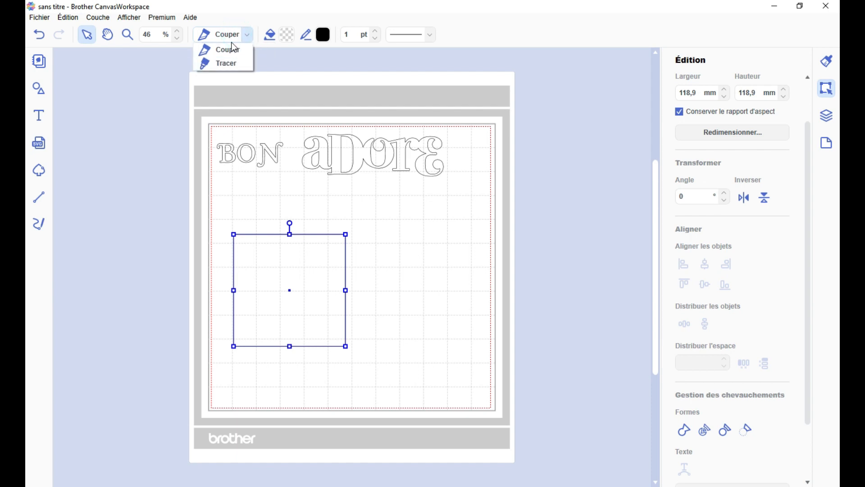
left_click(278, 16)
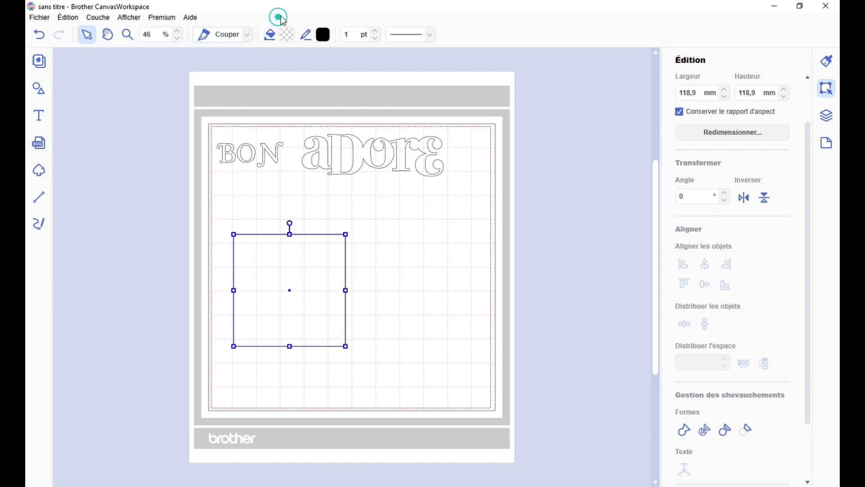
Step: Thicken the square's outline to 8 pt, and bring it back to 1 pt
left_click(376, 31)
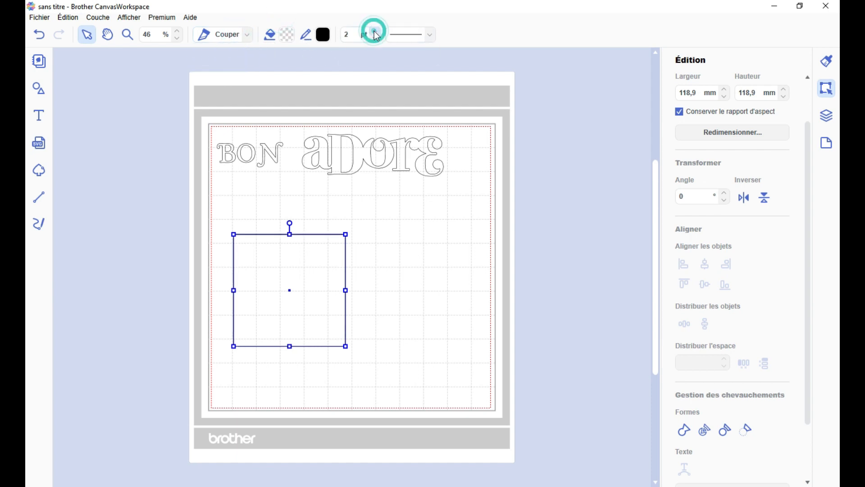
left_click(376, 40)
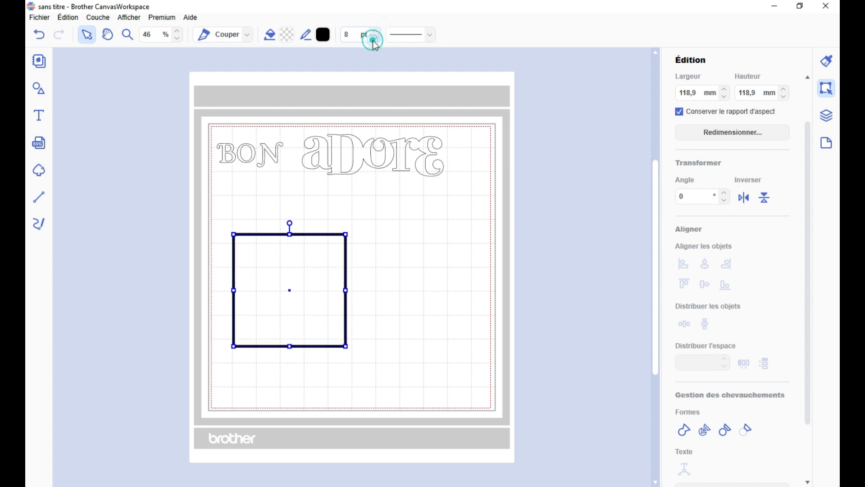
left_click(376, 39)
left_click(376, 40)
left_click(376, 39)
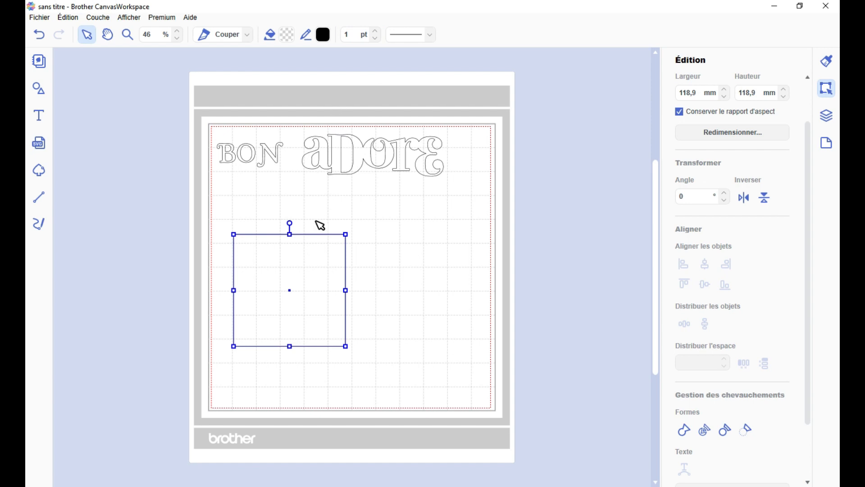
Step: Set the square's line width to 11 pt
left_click(376, 32)
left_click(377, 33)
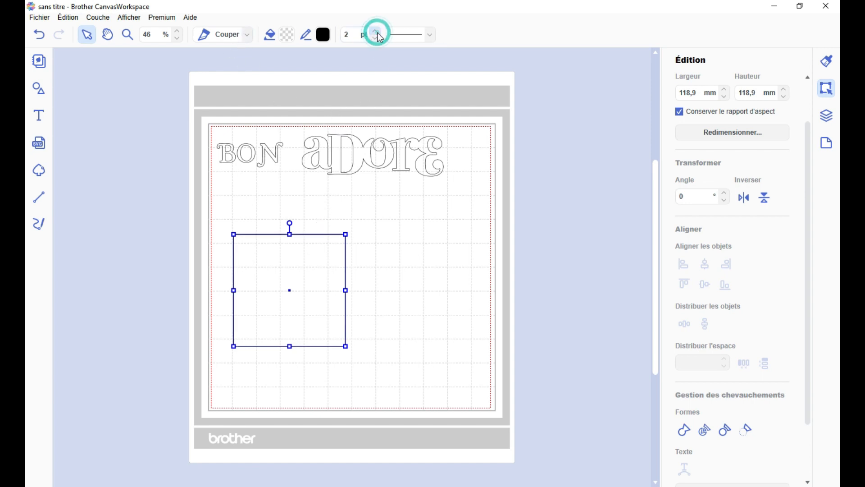
left_click(376, 32)
left_click(377, 32)
left_click(377, 33)
left_click(377, 32)
left_click(376, 32)
left_click(377, 32)
left_click(376, 33)
left_click(377, 33)
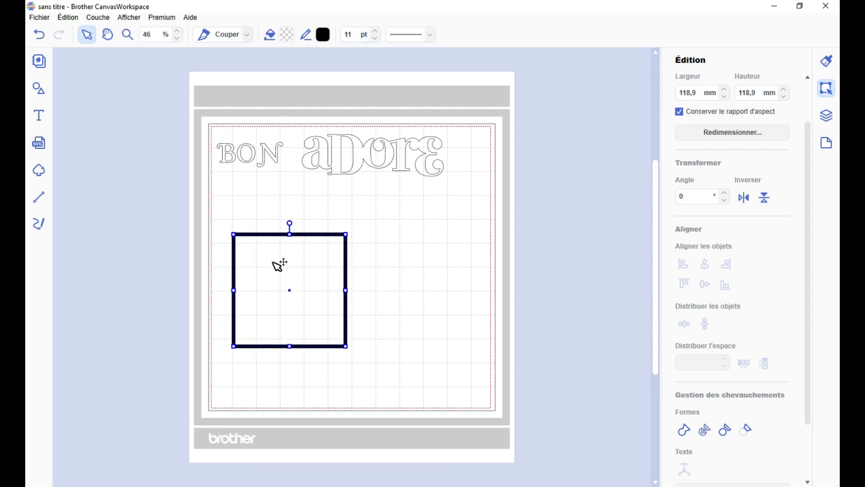
Step: Reduce the square's line width to 0 pt and restore it to 1 pt
left_click(374, 40)
left_click(374, 40)
left_click(374, 39)
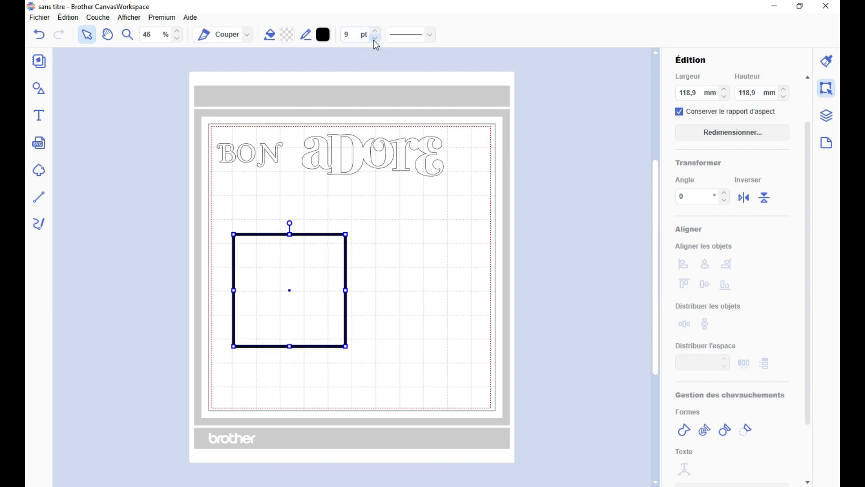
left_click(374, 39)
left_click(374, 39)
left_click(374, 40)
left_click(374, 39)
left_click(374, 40)
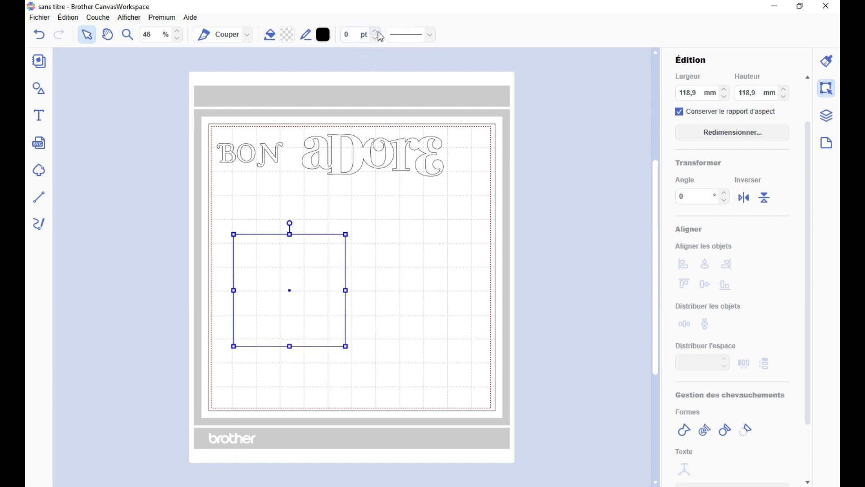
left_click(377, 31)
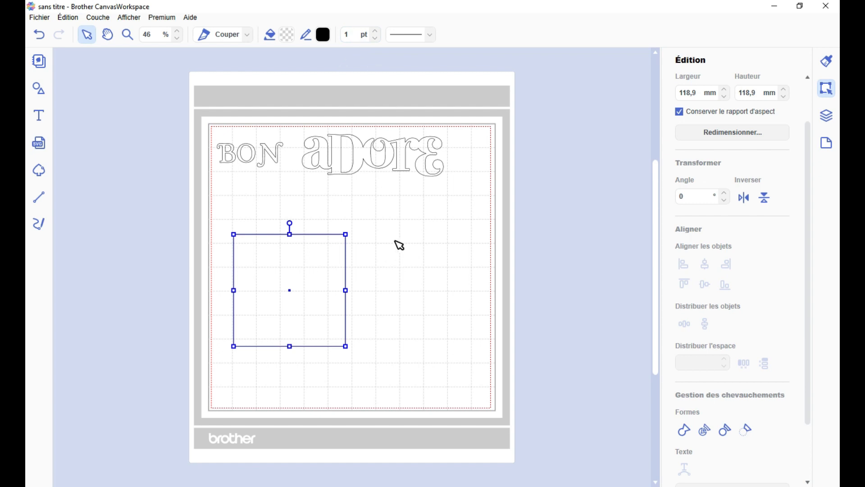
Step: Display the object's properties and look through the available dashed line patterns
left_click(827, 62)
left_click(418, 40)
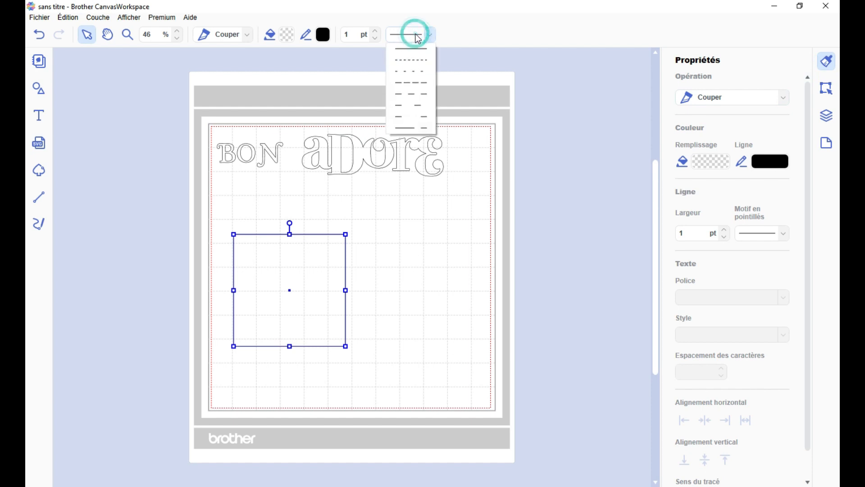
left_click(425, 228)
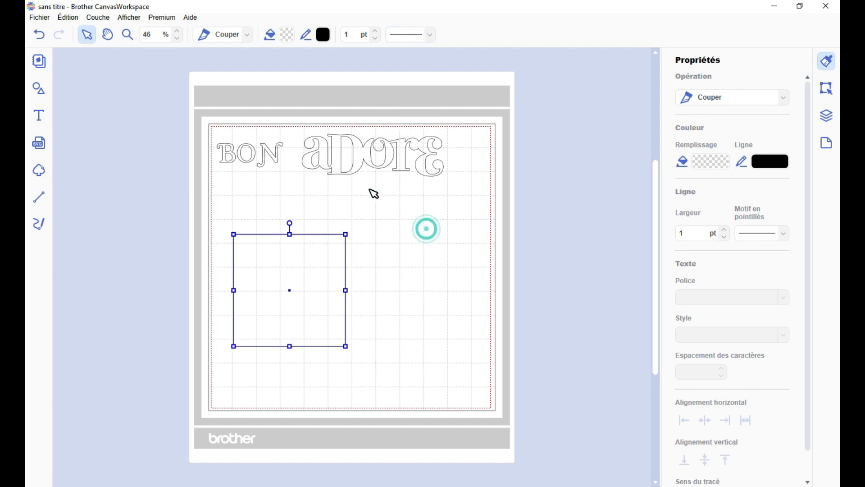
Step: Move the square to the lower-left corner of the mat and the word ADORE to its right
left_click(360, 154)
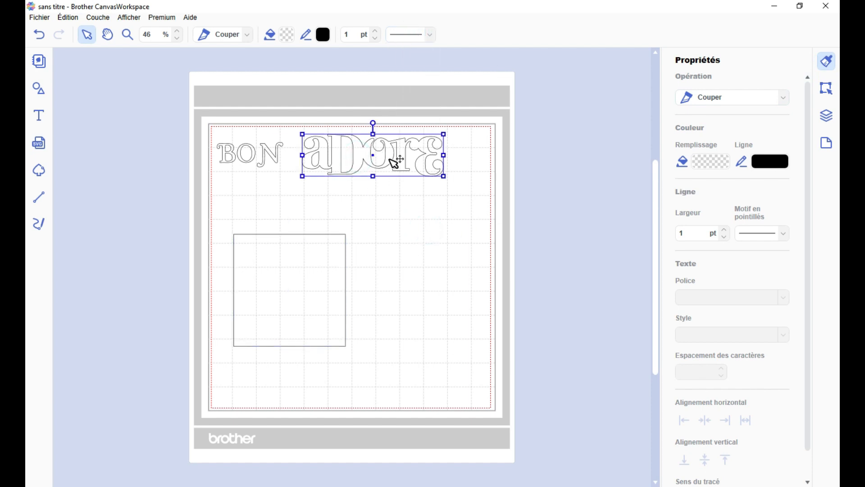
left_click_drag(374, 158, 380, 182)
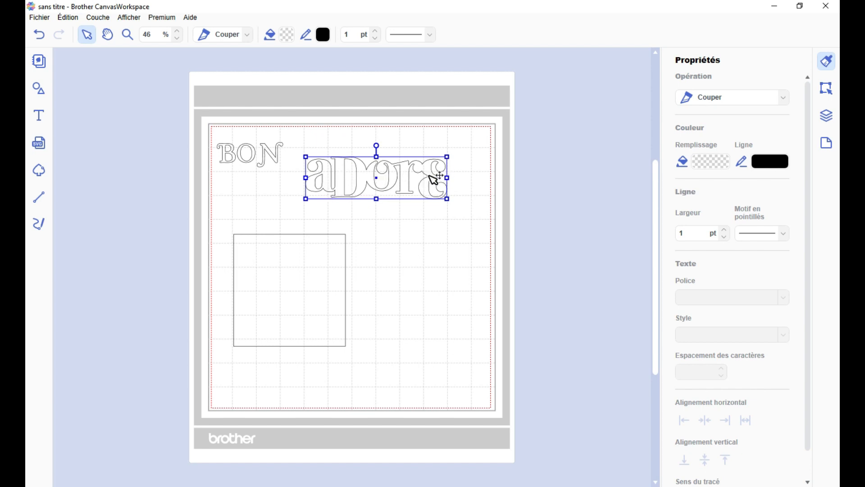
left_click_drag(430, 176, 442, 306)
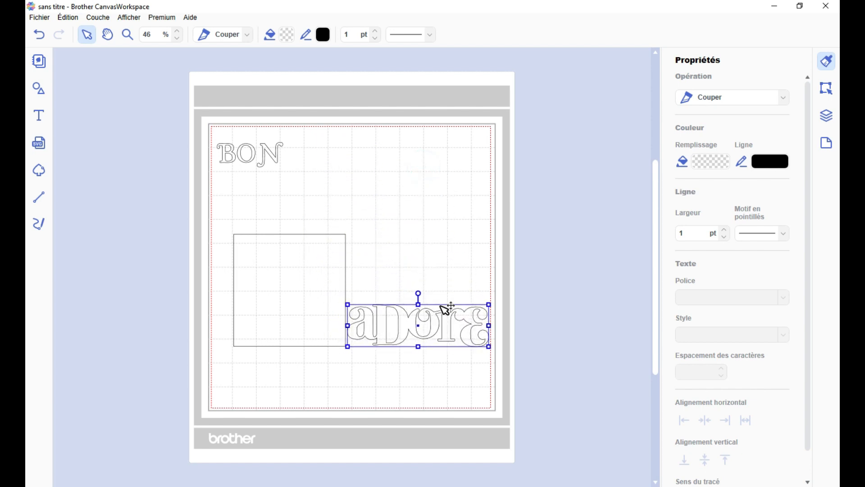
left_click_drag(345, 270, 323, 326)
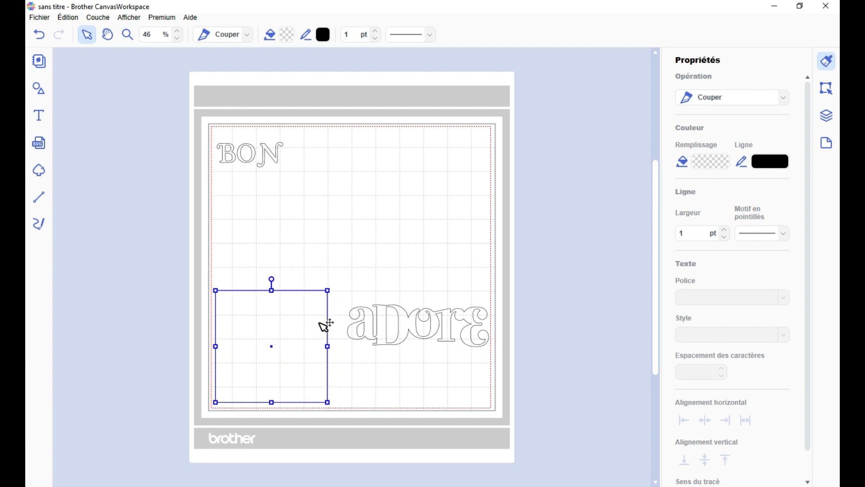
left_click_drag(413, 319, 398, 369)
Step: Enlarge the word BON in the free upper area of the mat and set its font to ALEX TOTH
left_click_drag(277, 153, 440, 223)
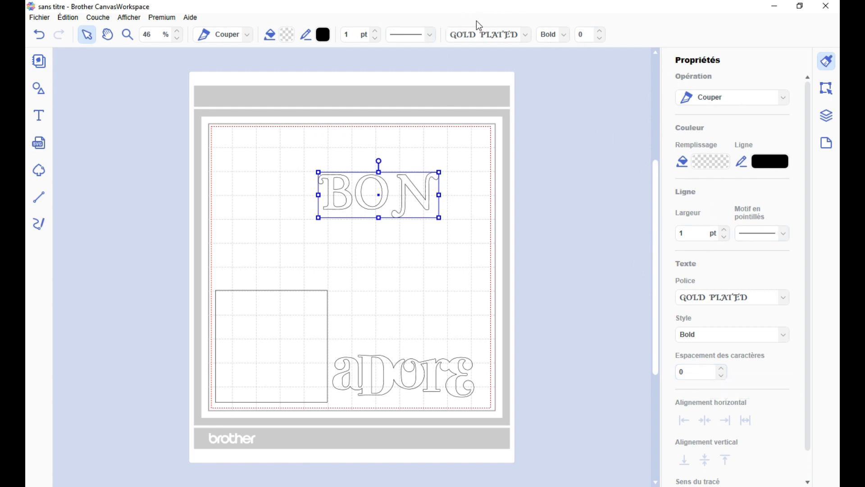
left_click(507, 36)
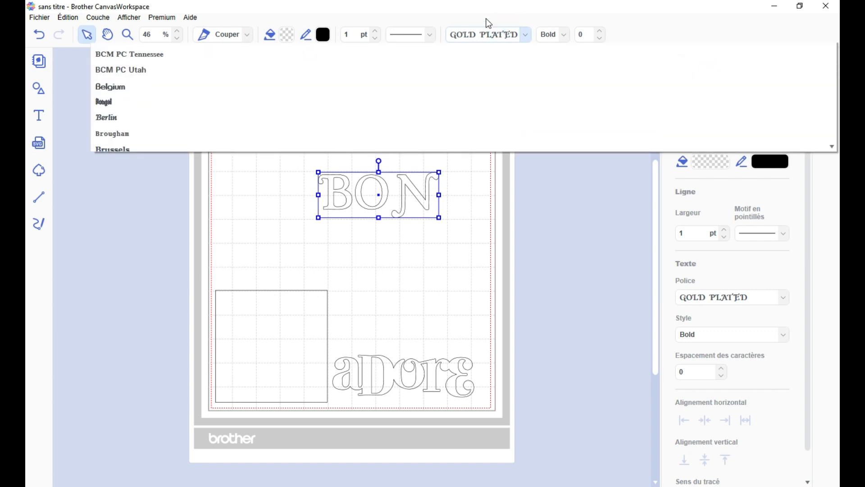
scroll(211, 147, "down", 5)
scroll(207, 148, "down", 6)
scroll(141, 136, "up", 2)
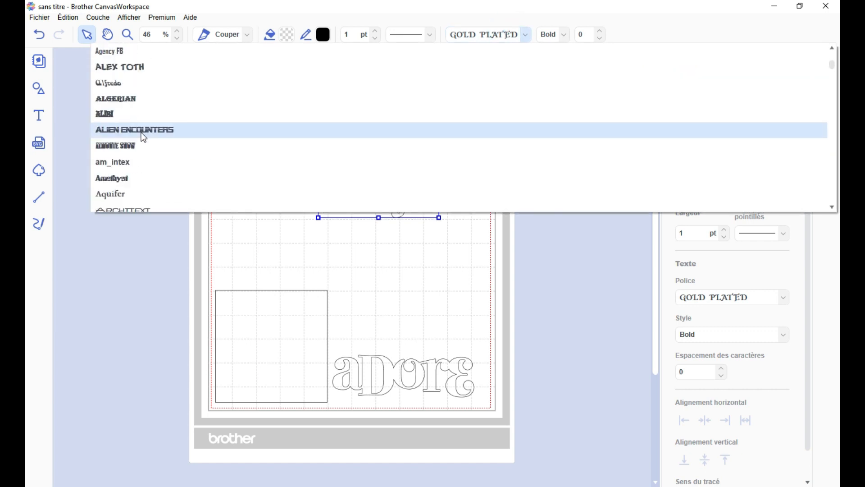
left_click(145, 118)
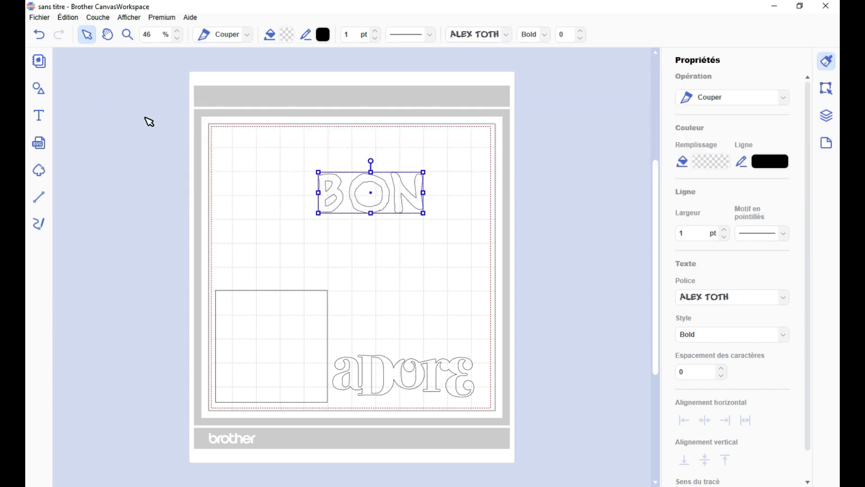
Step: Try the Oblique and Bold Oblique styles on the word BON, finishing with Regular
left_click(546, 35)
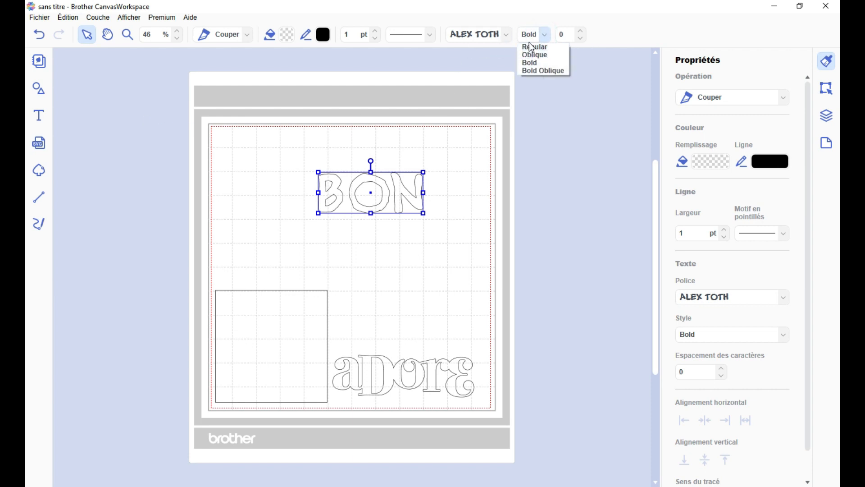
left_click(539, 55)
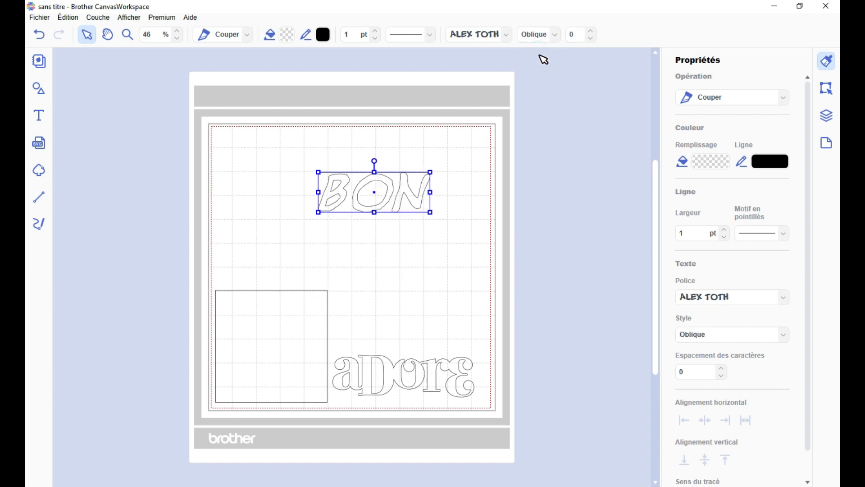
left_click(552, 40)
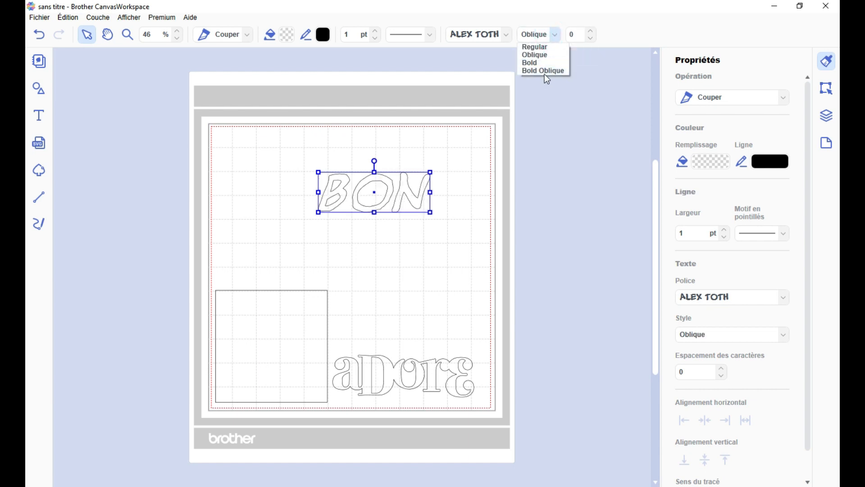
left_click(545, 73)
left_click(564, 35)
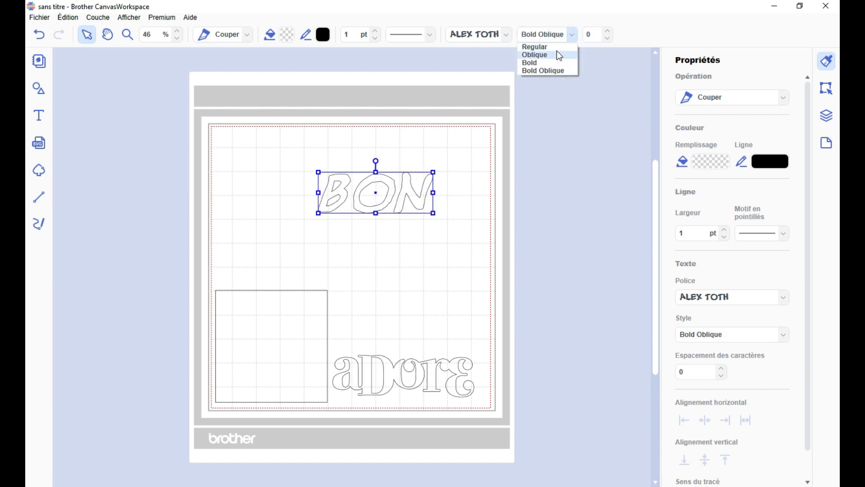
left_click(556, 47)
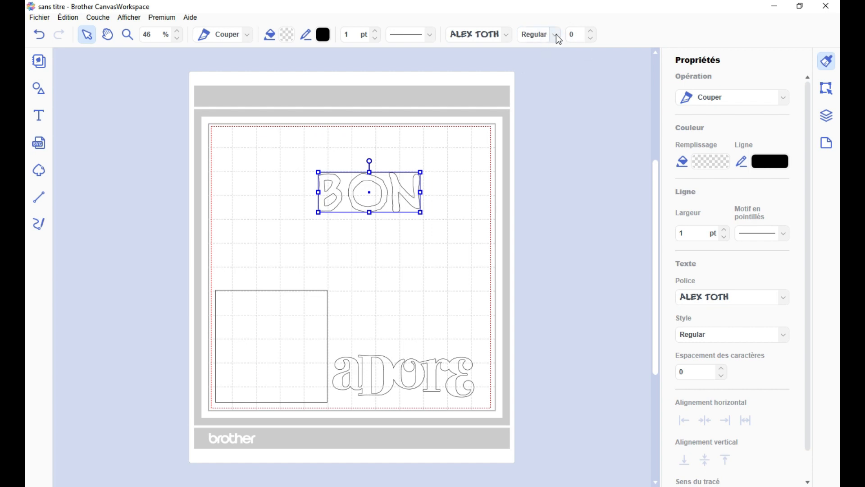
Step: Set the word BON in the BloomingGrove font with a character spacing of -7
left_click(512, 34)
scroll(166, 145, "down", 10)
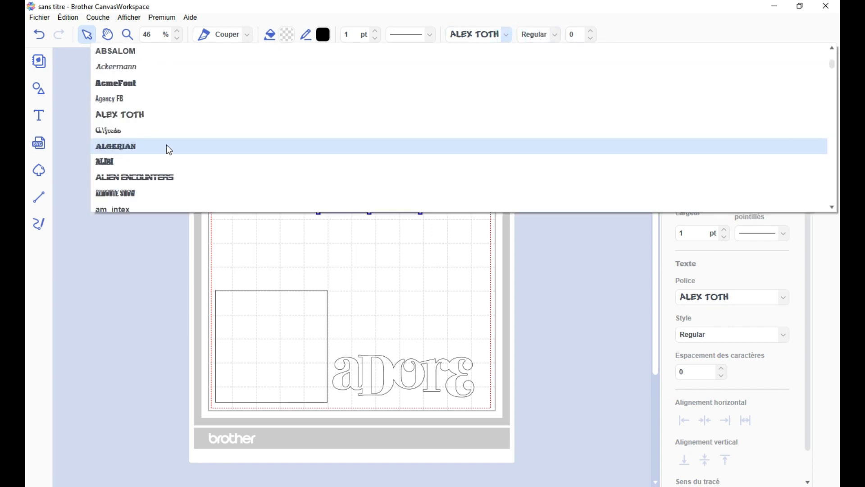
scroll(171, 148, "down", 6)
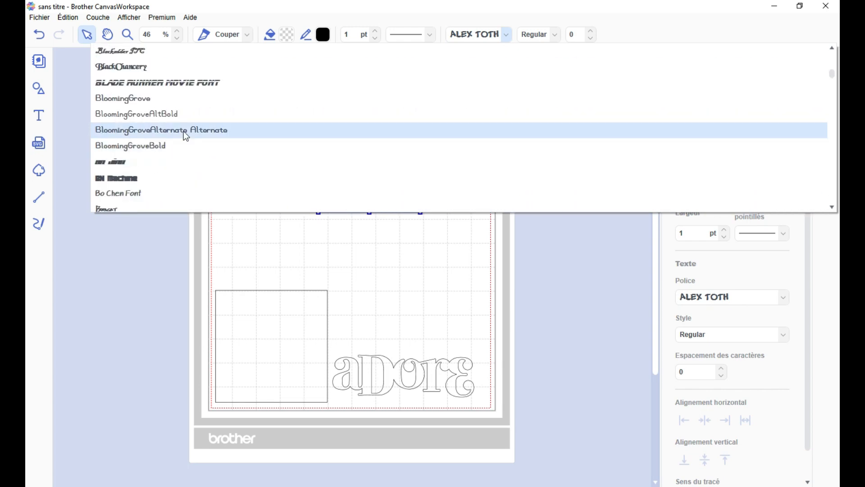
left_click(186, 103)
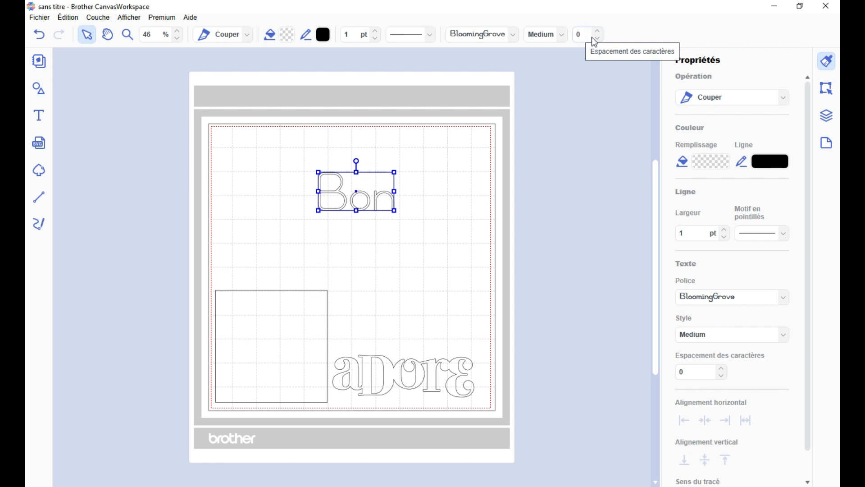
left_click_drag(599, 38, 598, 41)
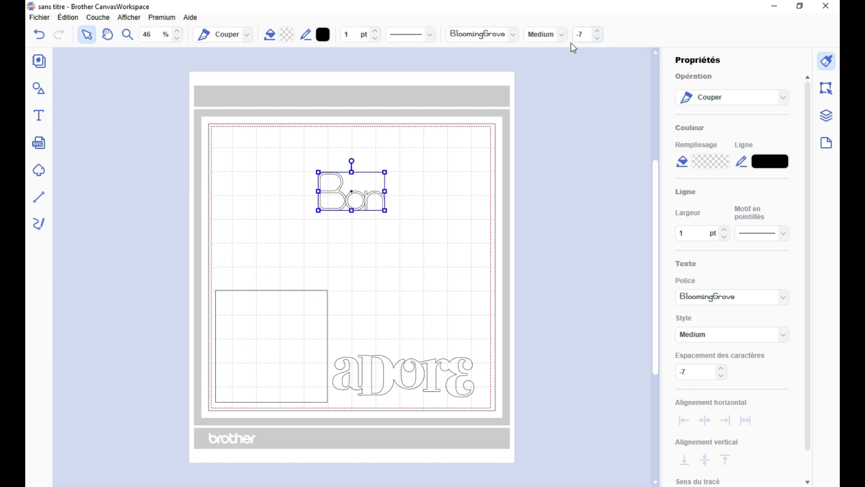
Step: Set the font of the word Bon to ALIBI, and enlarge and move it toward the mat's upper edge
left_click(516, 36)
scroll(158, 182, "down", 3)
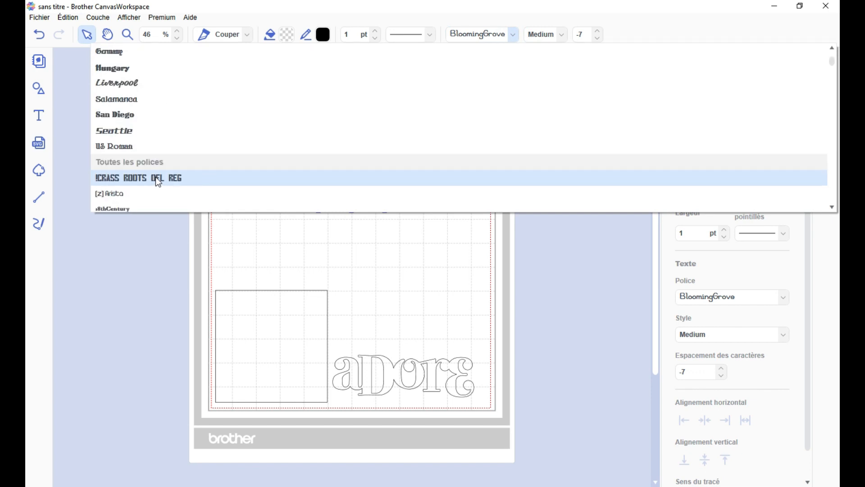
scroll(155, 176, "down", 4)
left_click(142, 148)
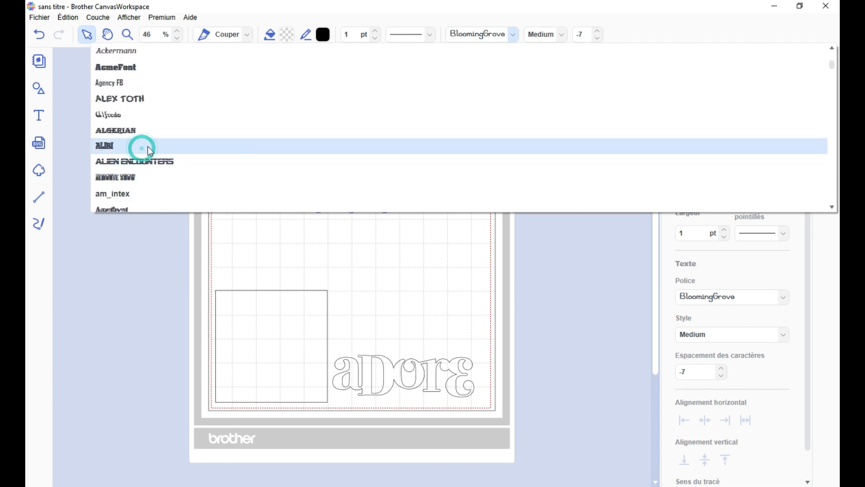
left_click_drag(379, 216, 443, 244)
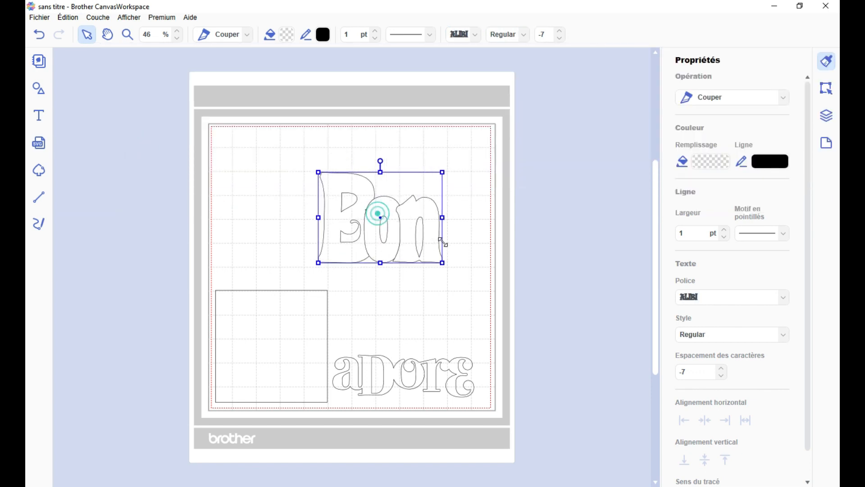
left_click_drag(412, 210, 371, 178)
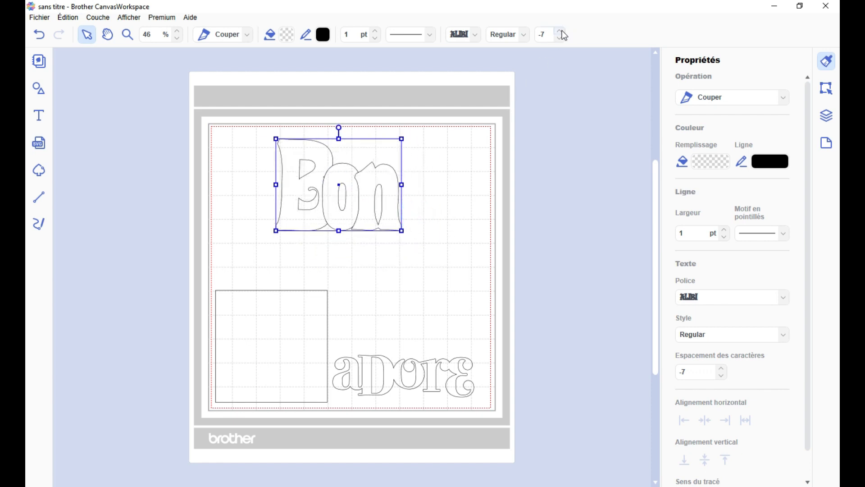
Step: Set the character spacing of the word Bon to 0
left_click(563, 32)
left_click(563, 32)
left_click(563, 32)
left_click(563, 32)
left_click(563, 32)
left_click(563, 33)
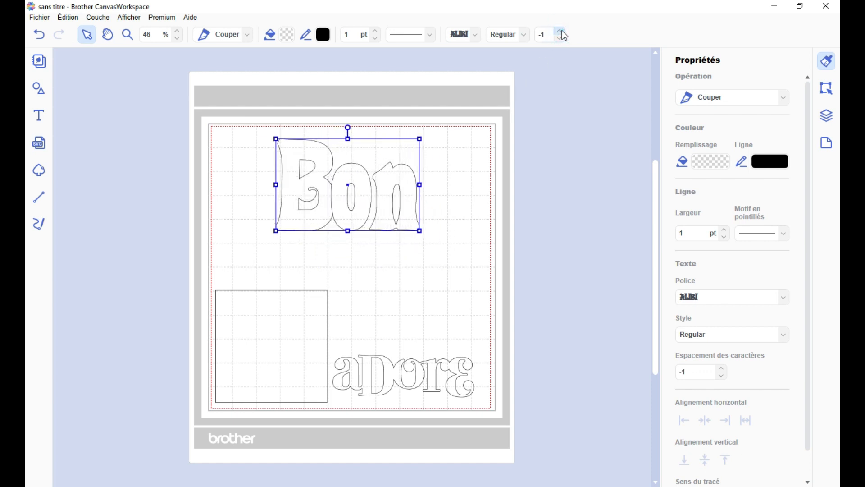
left_click(563, 32)
left_click(563, 33)
left_click(561, 39)
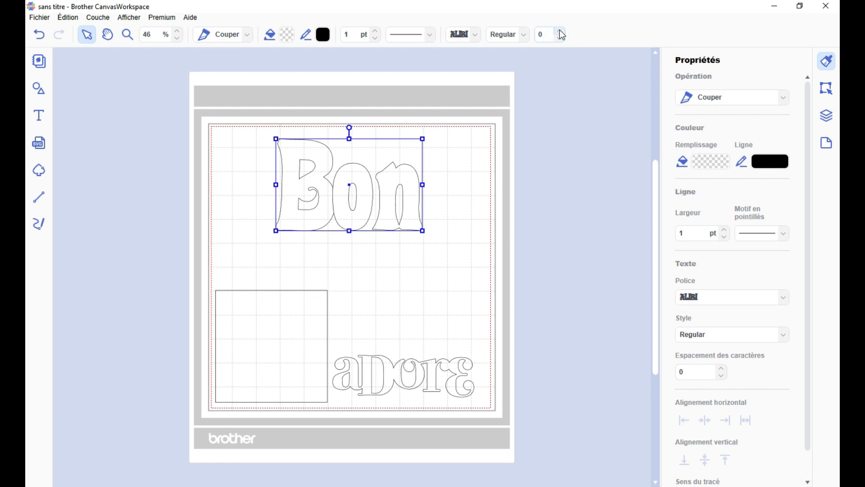
Step: Tighten the character spacing of the word Bon to -6
left_click(560, 40)
left_click(560, 40)
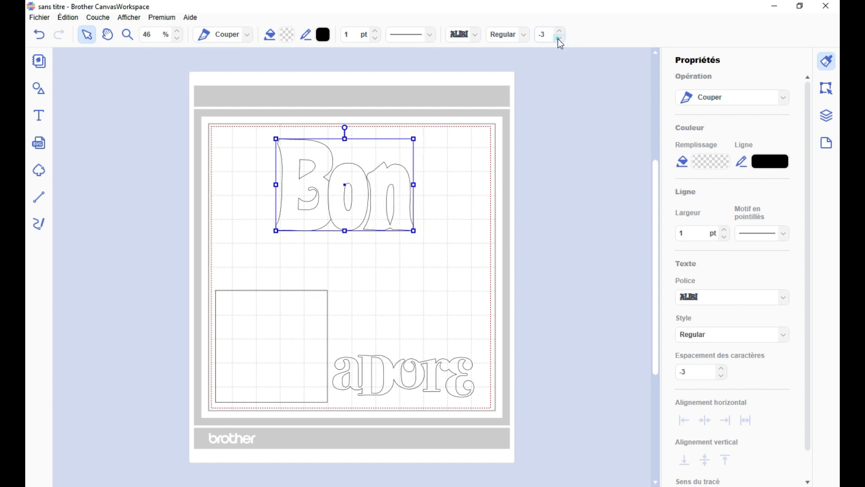
left_click(560, 39)
left_click(561, 39)
left_click(561, 40)
left_click(560, 40)
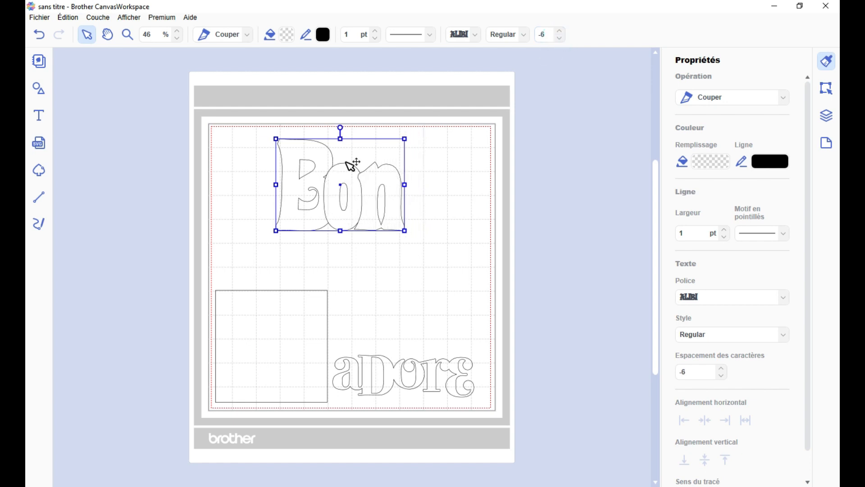
Step: Widen the character spacing of the word Bon to 9 and move the word slightly down and toward the mat's left edge
left_click(561, 32)
left_click(561, 31)
left_click(561, 32)
left_click(561, 32)
left_click(561, 32)
left_click(561, 32)
left_click(561, 31)
left_click(561, 32)
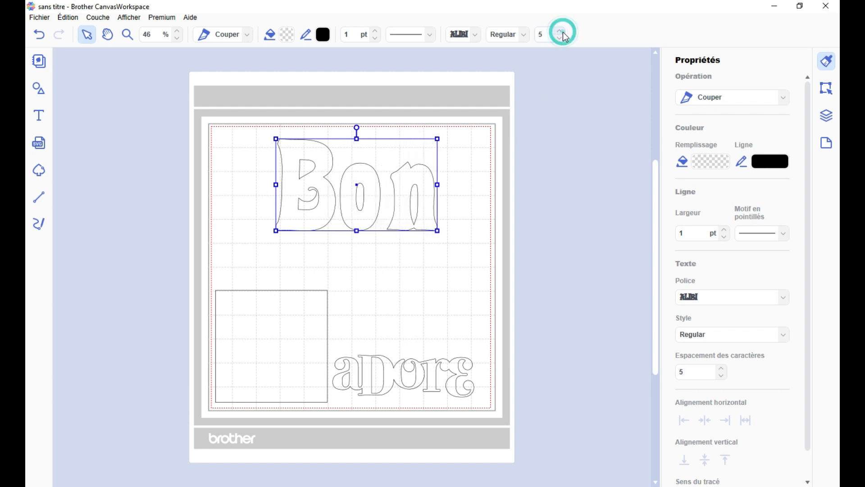
left_click(561, 31)
left_click(561, 32)
left_click(562, 32)
left_click(561, 32)
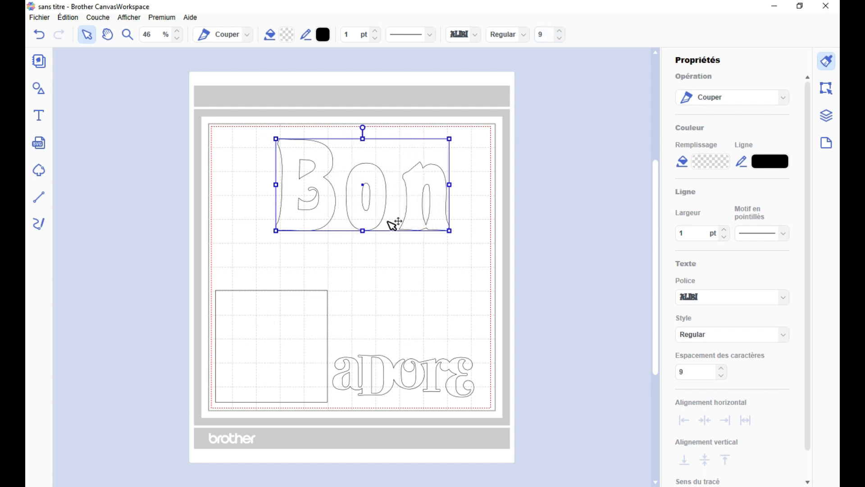
left_click_drag(382, 191, 356, 203)
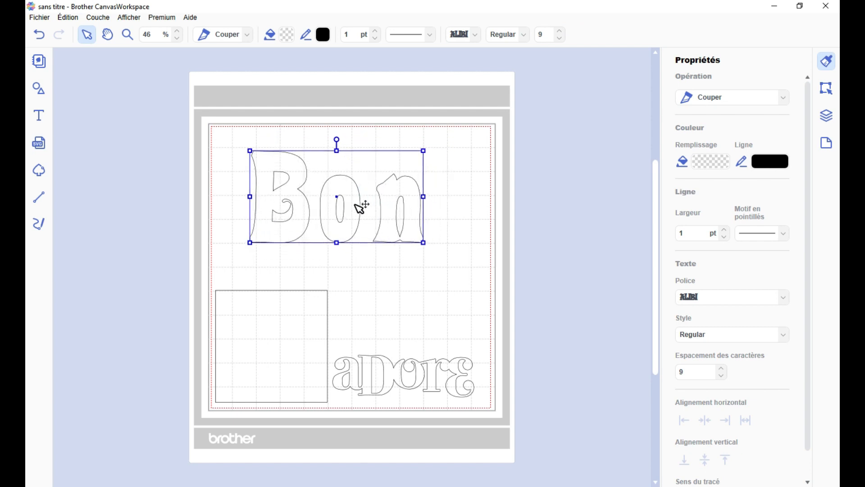
Step: Reduce the character spacing of the word Bon to -5 so that its letters overlap
left_click(562, 40)
left_click(562, 40)
left_click(562, 39)
left_click(562, 39)
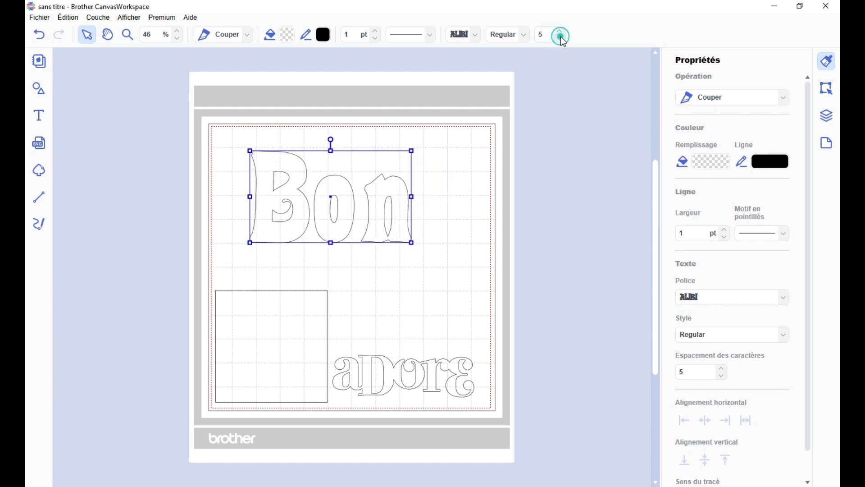
left_click(562, 40)
left_click(562, 40)
left_click(562, 40)
left_click(562, 39)
left_click(563, 41)
left_click(563, 41)
left_click(563, 40)
left_click(563, 41)
left_click(563, 41)
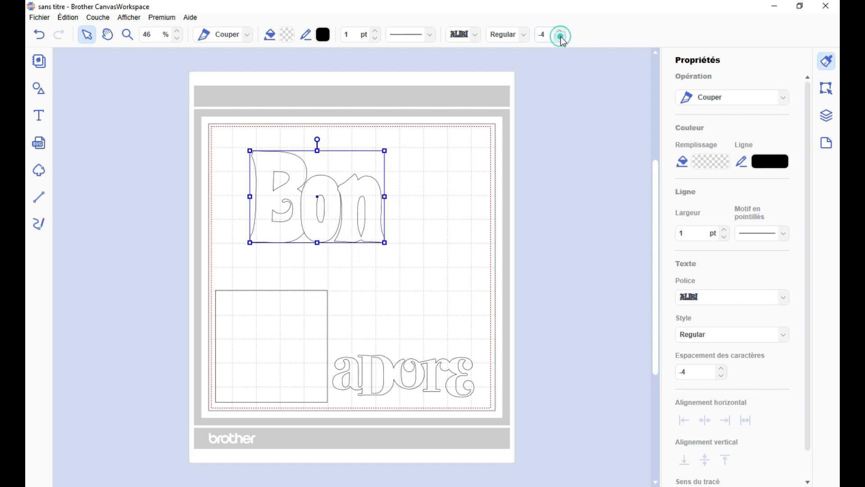
left_click(563, 40)
Step: Merge the overlapping letters of the word Bon into a single outline with the shape overlap tools
left_click(827, 116)
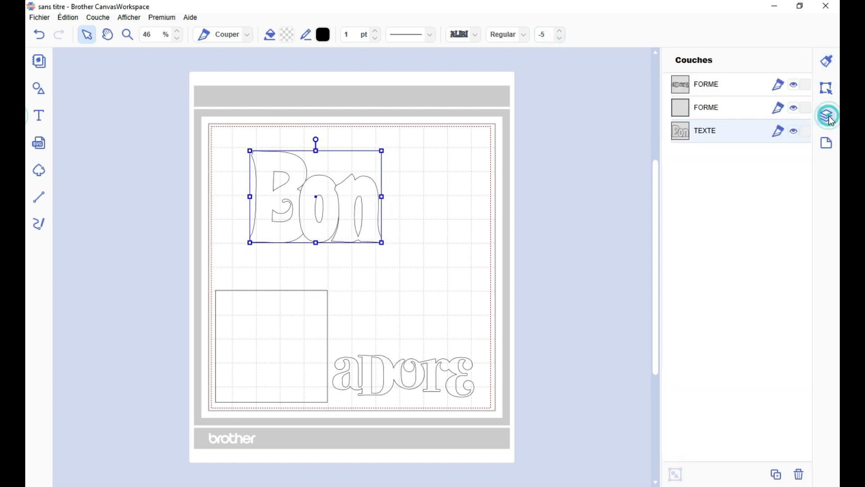
left_click(827, 89)
scroll(713, 450, "down", 4)
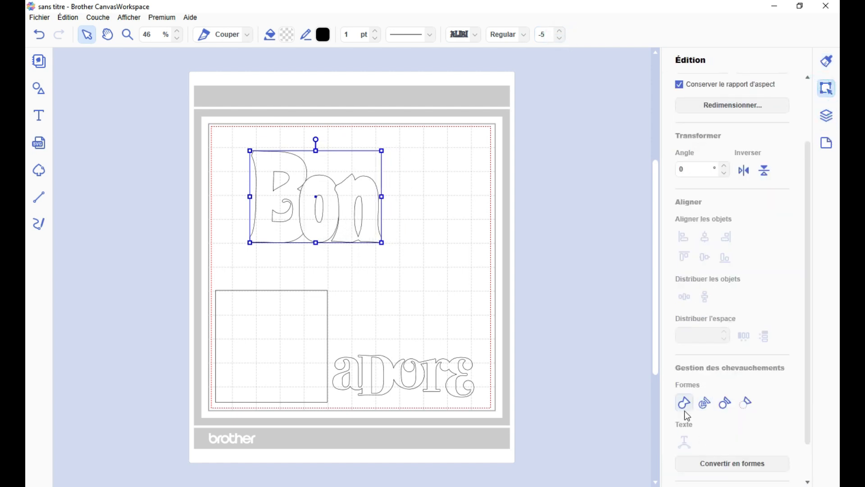
left_click(684, 404)
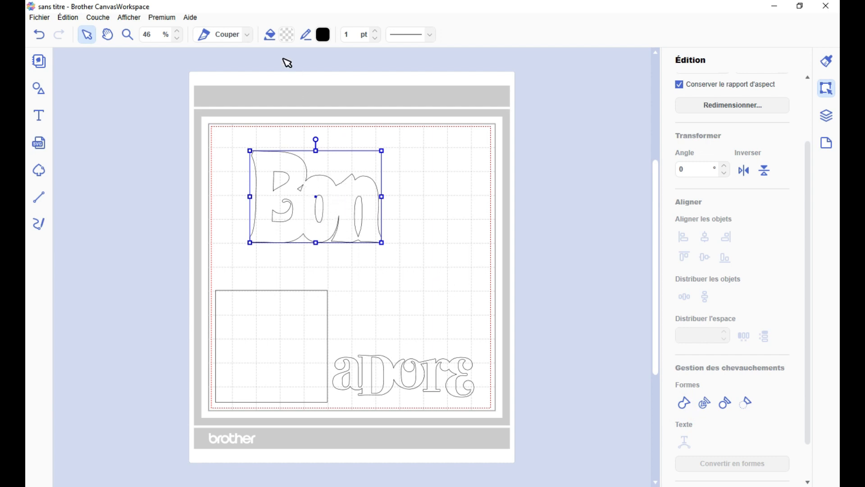
Step: Fill the merged word Bon with light pink #F9C1C7
left_click(287, 35)
left_click(294, 179)
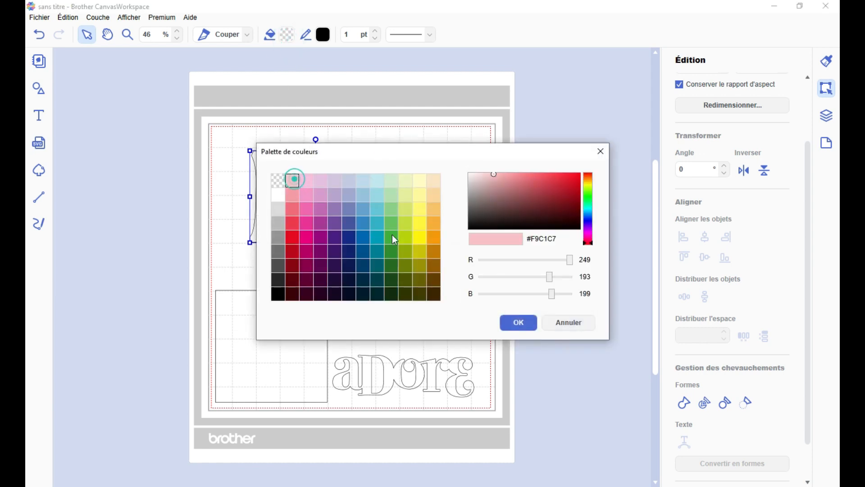
left_click(518, 322)
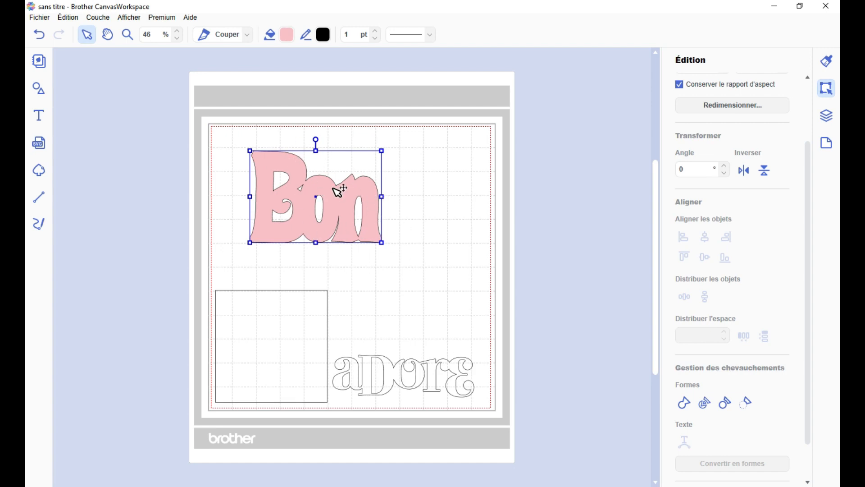
Step: Check the merged word's text properties, undo the pink fill and the merge, and reselect the word Bon
left_click(827, 61)
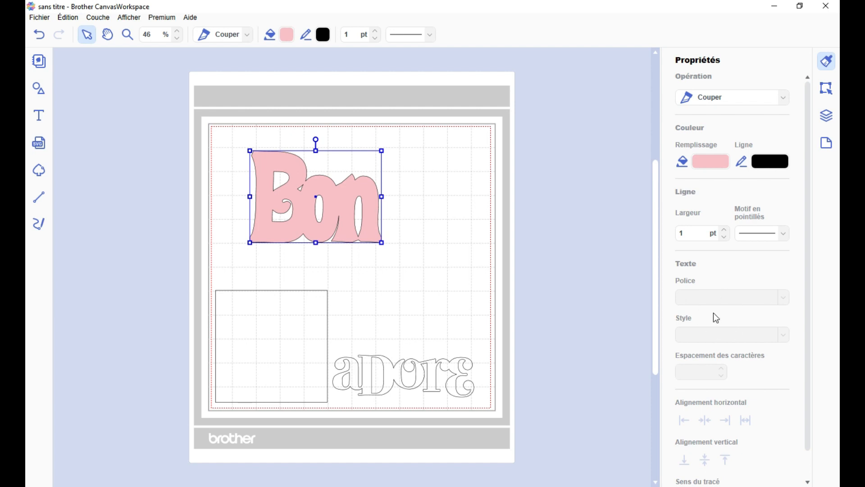
left_click(39, 34)
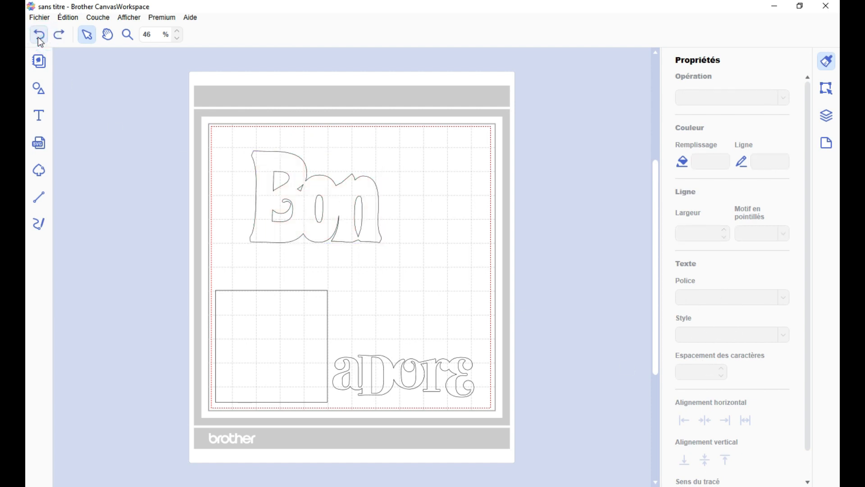
left_click(371, 193)
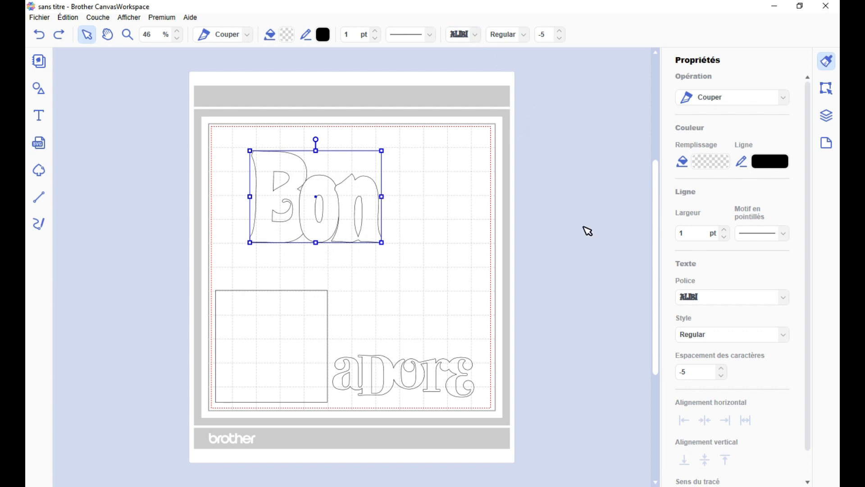
Step: Delete the square and place a plain circle from the Cercle shapes just below the letter B of the word Bon
left_click_drag(311, 337, 411, 279)
key("Delete")
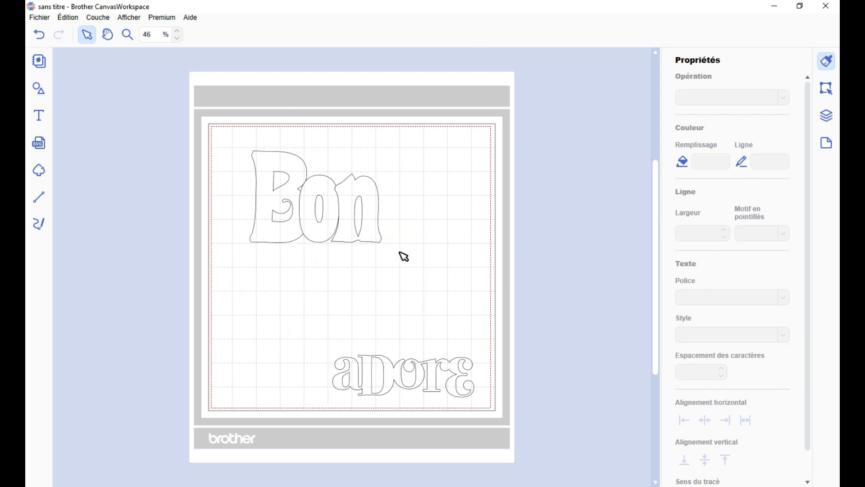
left_click(39, 89)
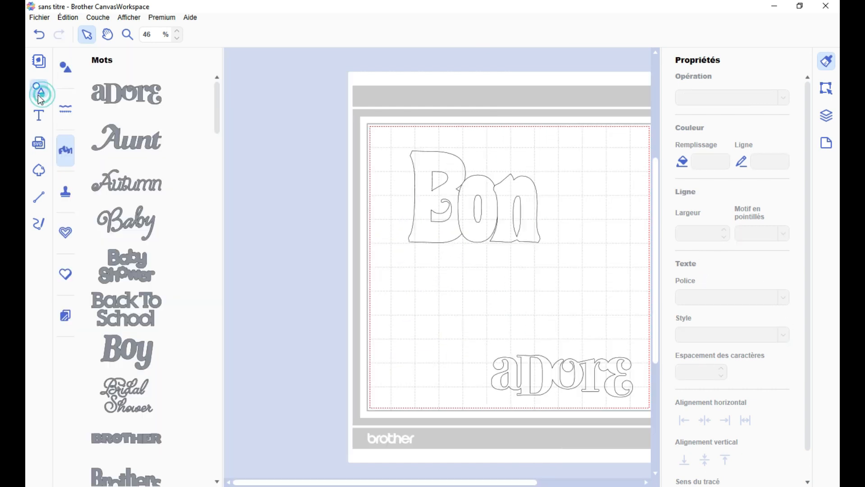
left_click(63, 84)
scroll(160, 294, "down", 10)
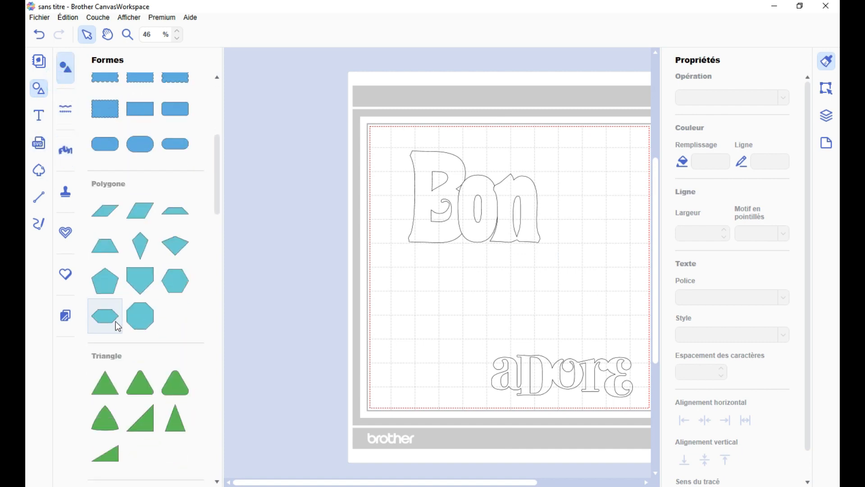
scroll(120, 325, "down", 3)
left_click_drag(105, 275, 552, 282)
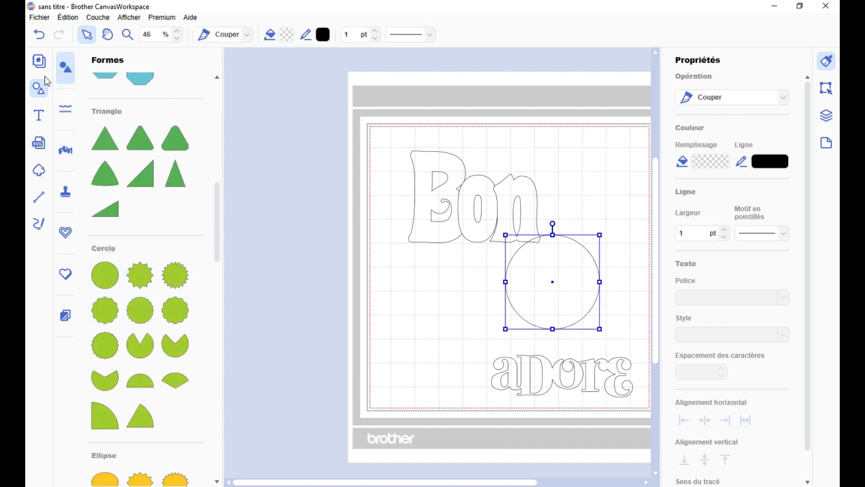
left_click(40, 90)
scroll(716, 299, "down", 1)
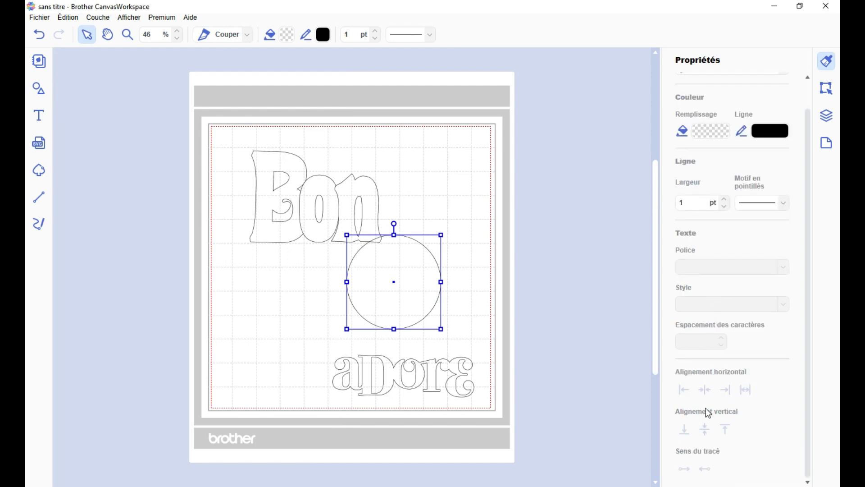
left_click_drag(380, 283, 248, 293)
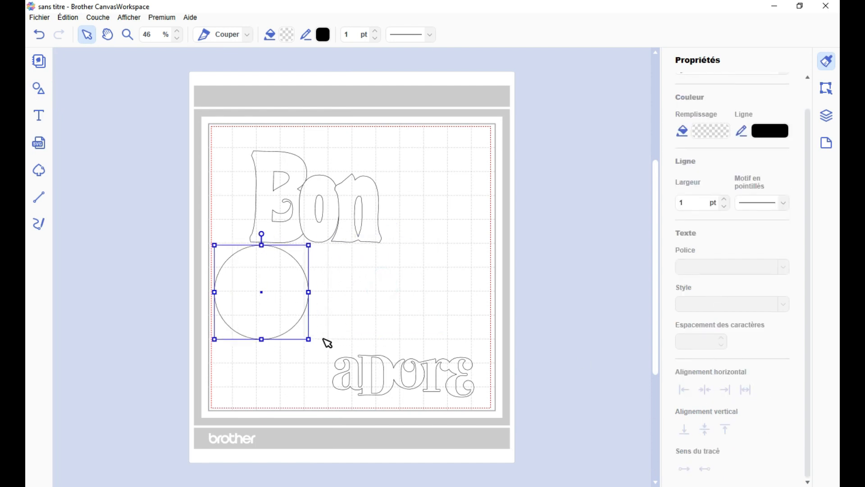
Step: Shrink the word Bon proportionally to about half its size and set its character spacing to 10
left_click(373, 201)
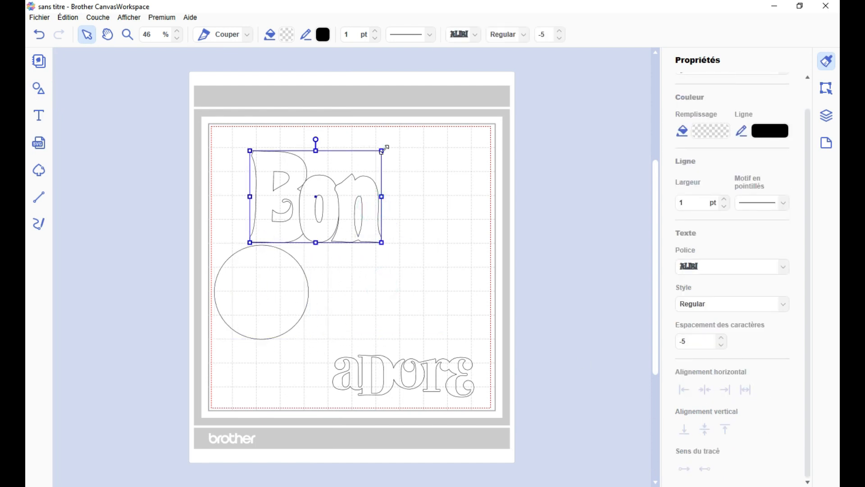
left_click_drag(382, 148, 310, 200)
left_click(562, 32)
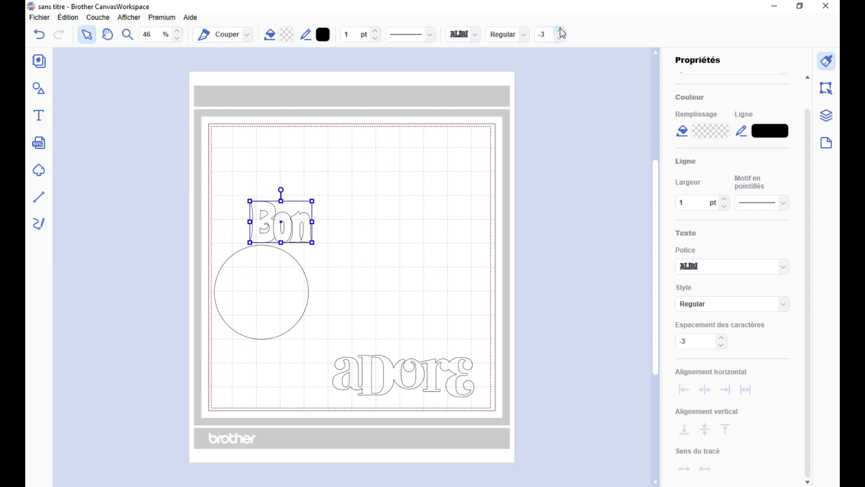
left_click(562, 32)
left_click(562, 32)
left_click(563, 32)
left_click(562, 32)
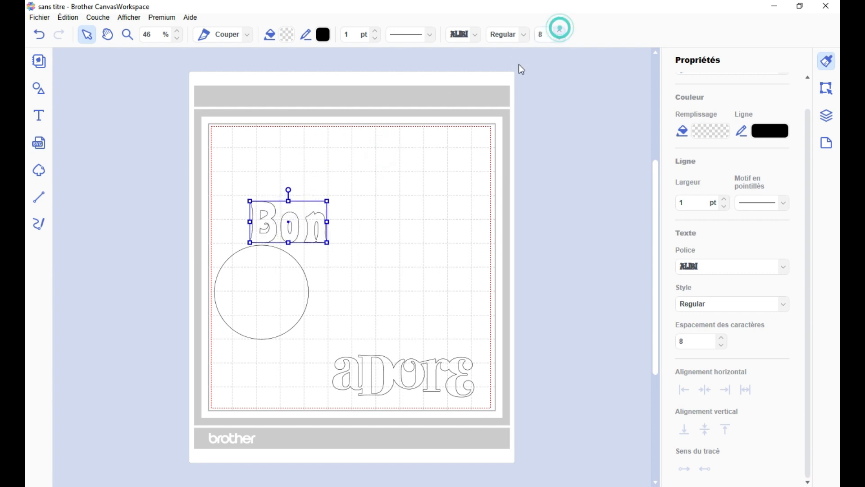
Step: Centre the circle under the word Bon, fit the text to the circle's path, and slide its start point to the circle's upper left
left_click_drag(293, 286, 326, 283)
left_click_drag(366, 164, 276, 319)
left_click(826, 89)
scroll(733, 392, "down", 3)
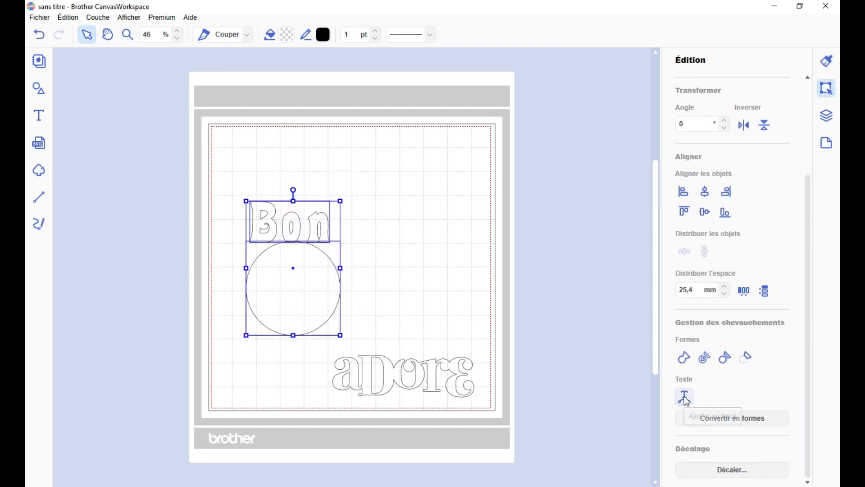
left_click(686, 398)
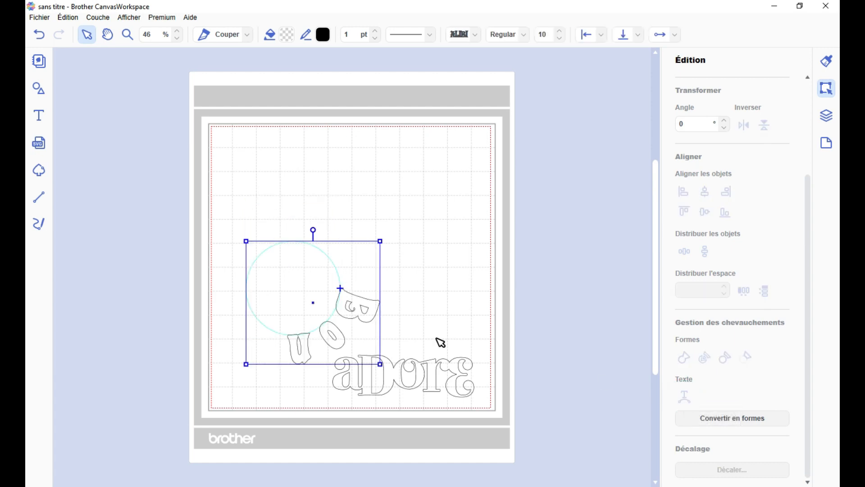
left_click_drag(337, 288, 264, 251)
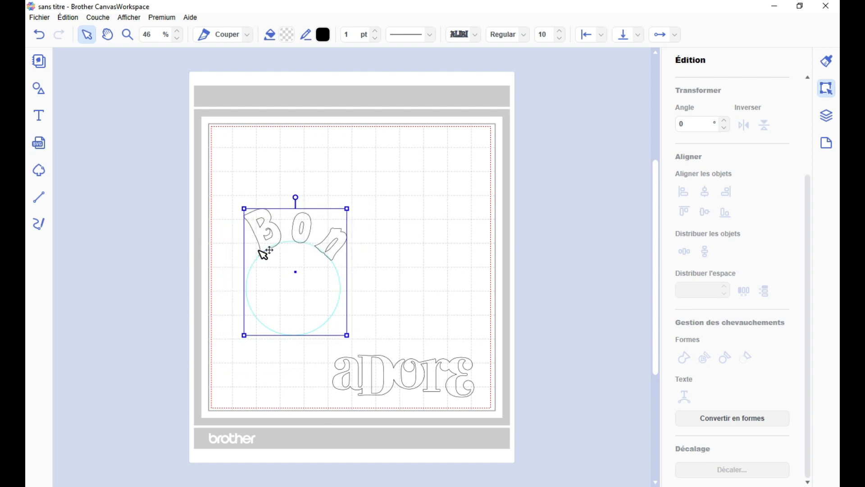
Step: Set the character spacing of the curved word Bon to -3
left_click(560, 38)
left_click(560, 38)
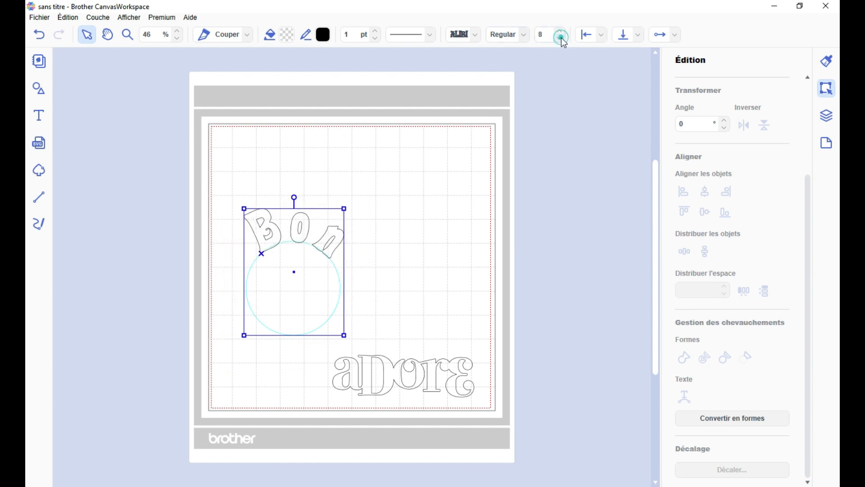
left_click(560, 38)
left_click(561, 38)
left_click(561, 39)
left_click(560, 39)
left_click(560, 38)
left_click(560, 38)
left_click(561, 40)
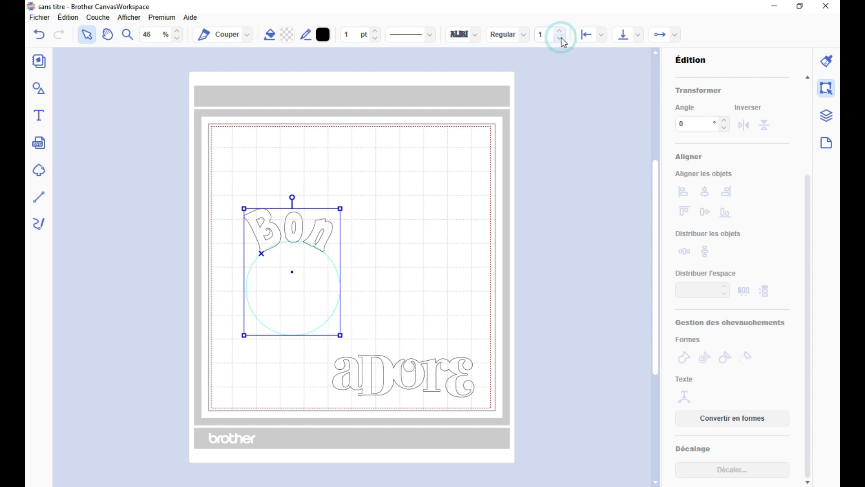
left_click(561, 39)
left_click(561, 39)
left_click(561, 40)
left_click(561, 39)
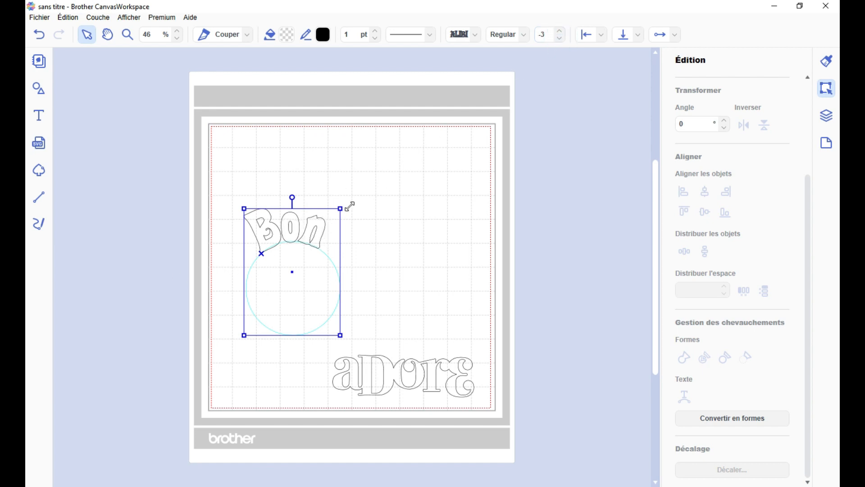
Step: Try justified horizontal and centred vertical alignment on the curved word Bon, and restore left and bottom alignment
left_click(827, 61)
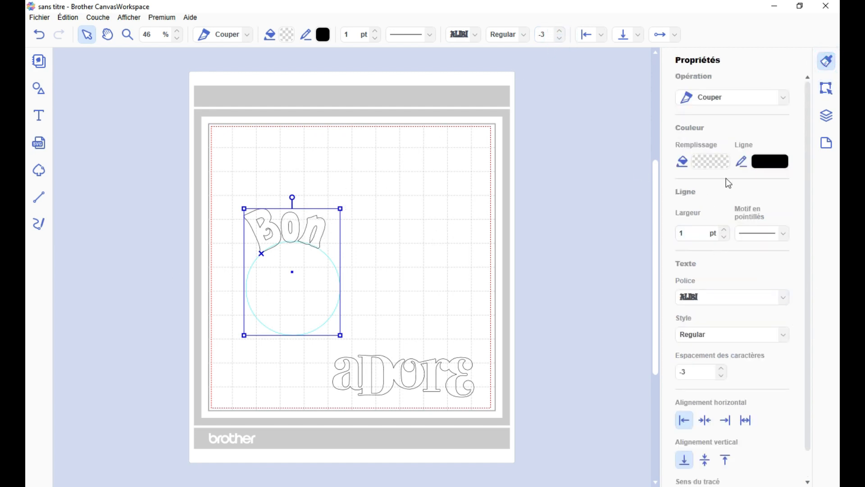
scroll(729, 383, "down", 1)
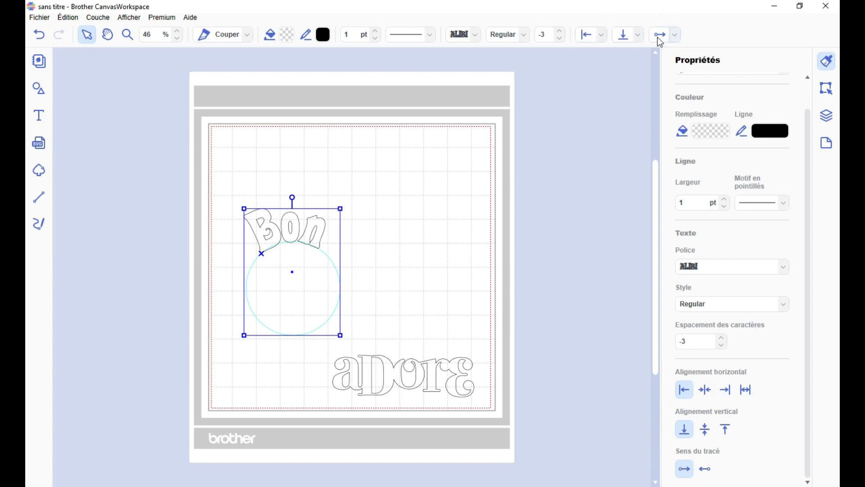
left_click(603, 35)
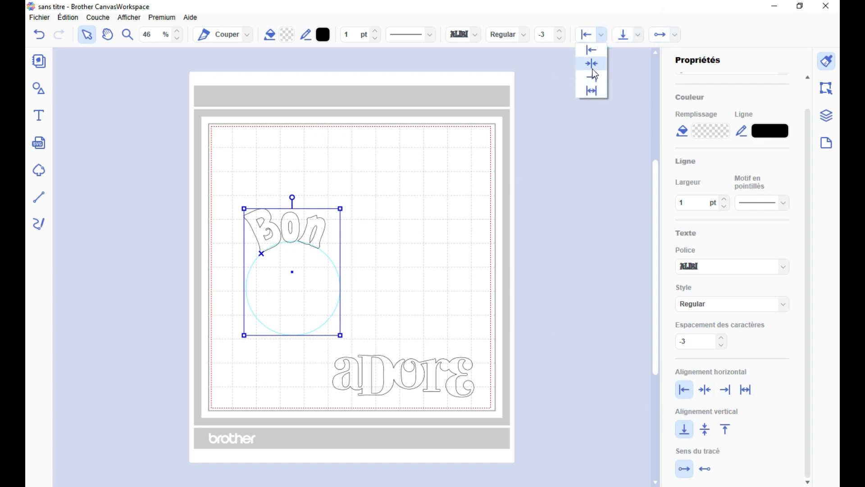
left_click(596, 92)
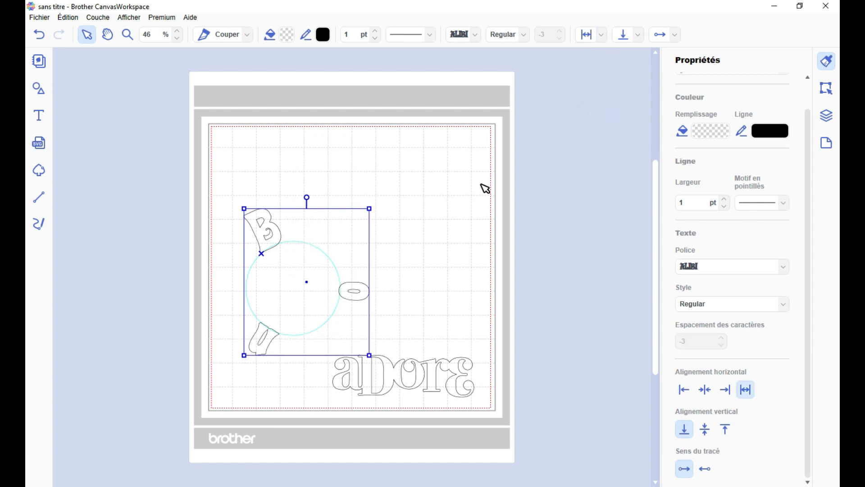
left_click(602, 35)
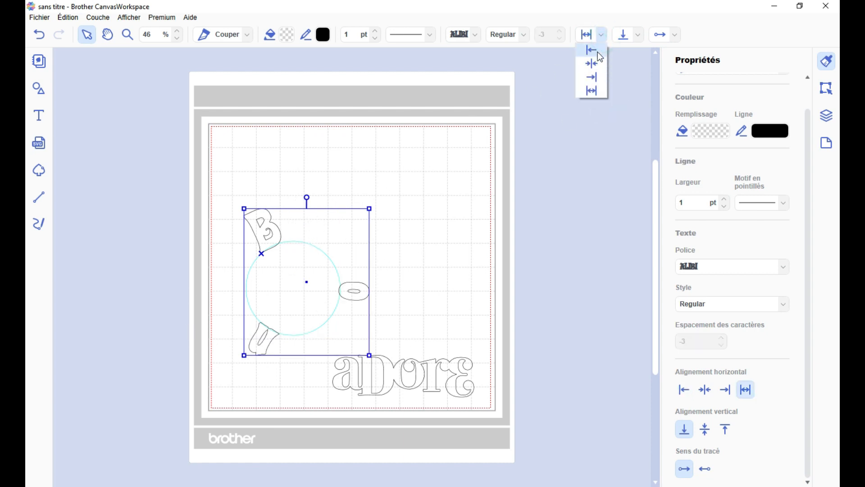
left_click(596, 51)
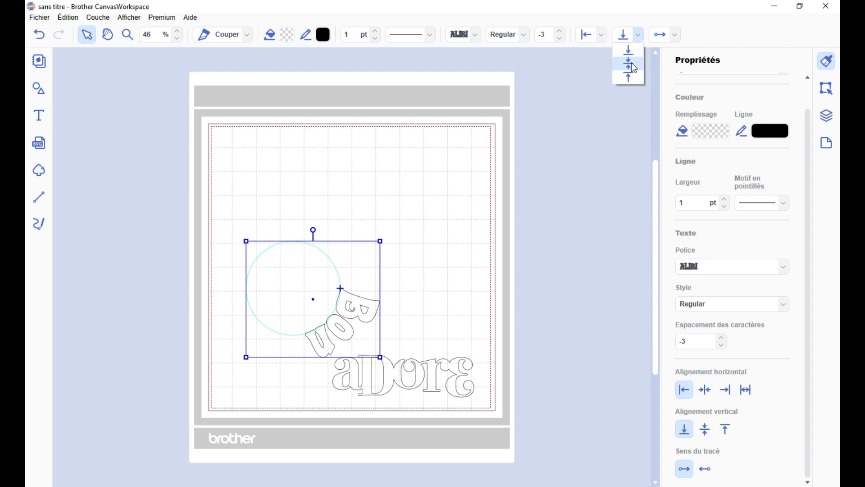
left_click(629, 63)
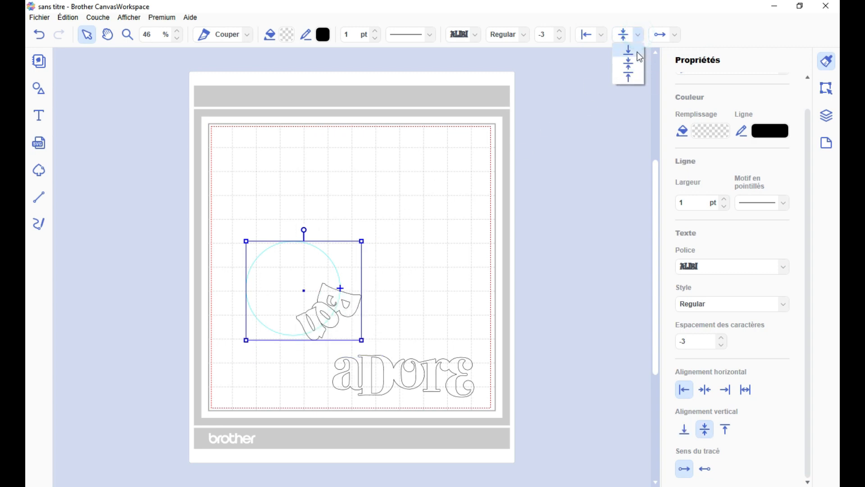
left_click(638, 53)
Step: Try the reversed path direction on the word Bon, restore the direction, and slide its start point back to the circle's upper left
left_click(676, 34)
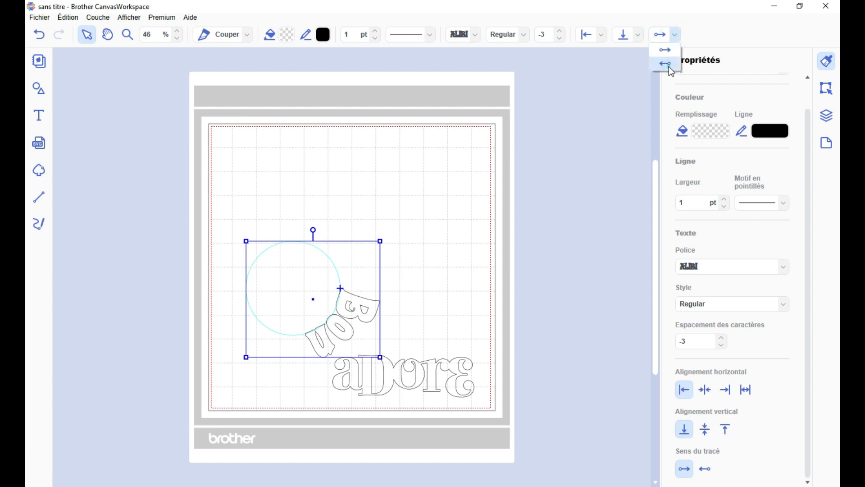
left_click(666, 63)
mouse_move(342, 288)
left_mouse_down()
mouse_move(282, 339)
mouse_move(273, 331)
left_mouse_up()
left_click(665, 32)
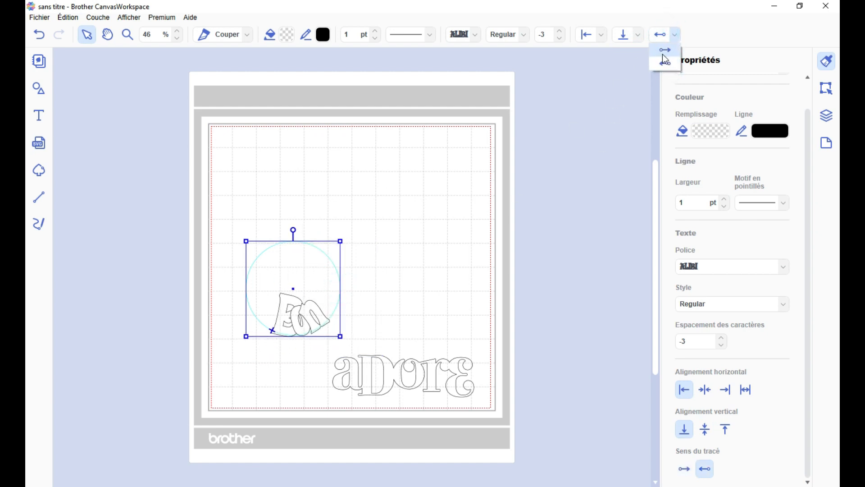
left_click(666, 50)
mouse_move(272, 332)
left_mouse_down()
mouse_move(285, 261)
mouse_move(277, 264)
left_mouse_up()
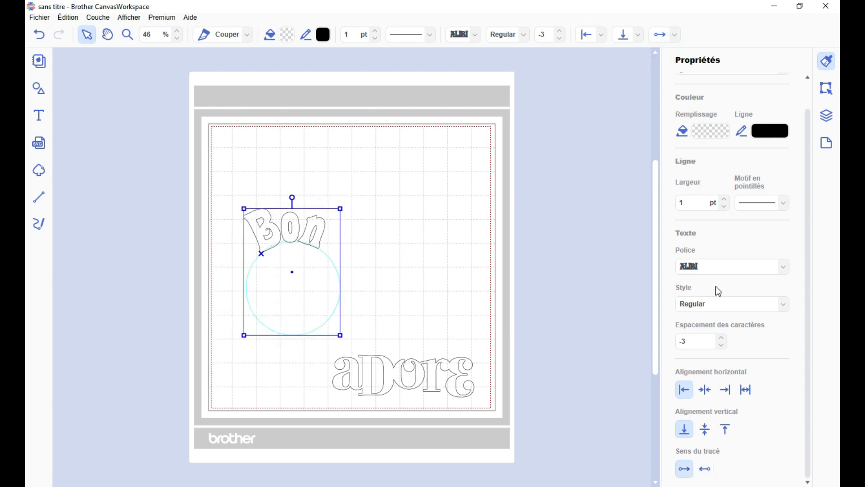
Step: Review the text properties of the curved word Bon and the drawing area settings
scroll(719, 291, "up", 1)
scroll(708, 329, "down", 1)
left_click(834, 147)
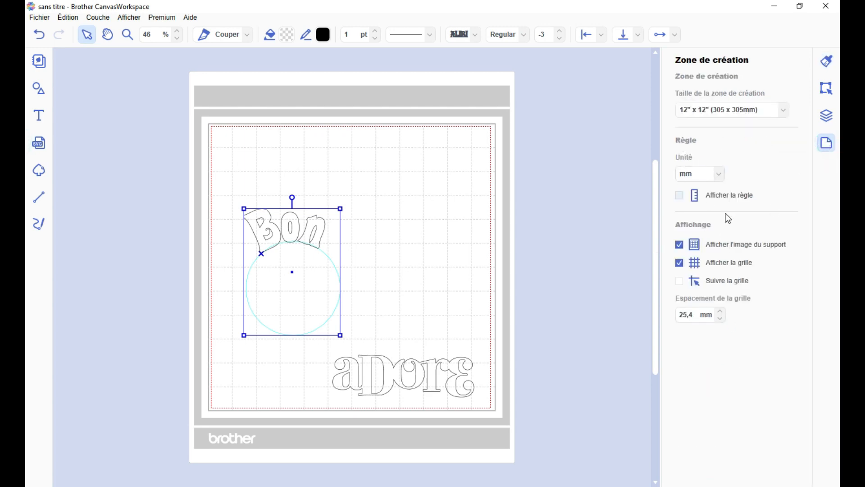
left_click(827, 61)
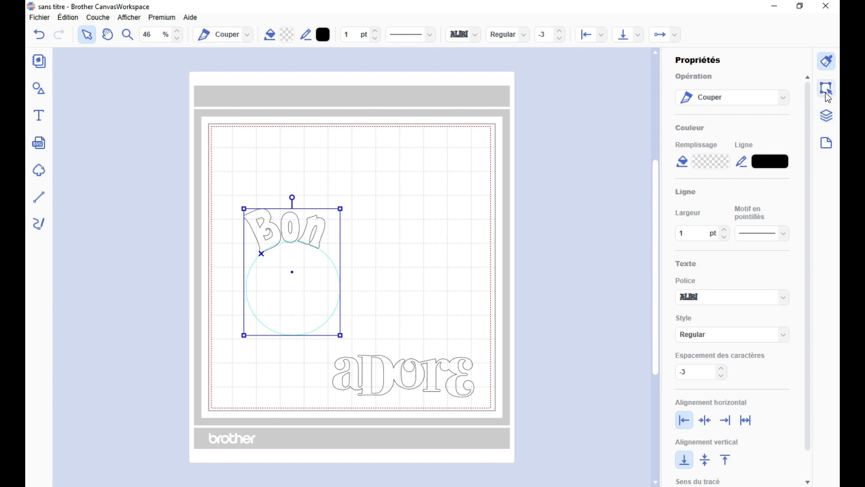
Step: Try the visibility and lock toggles on the Texte sur tracé layer group and restore its original state
left_click(828, 118)
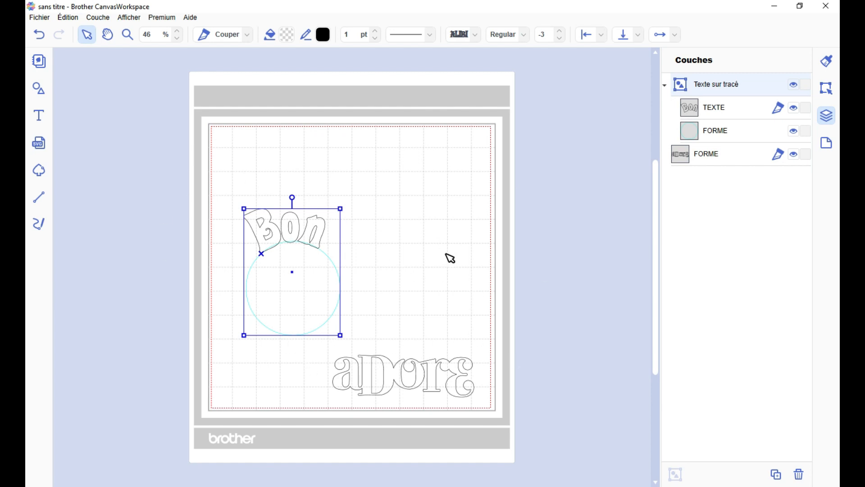
left_click(796, 85)
left_click(796, 85)
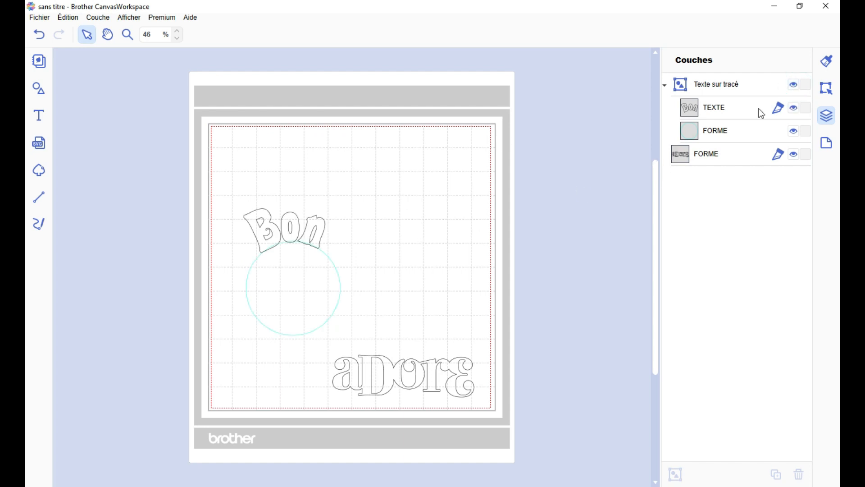
left_click(806, 85)
left_click_drag(373, 169, 180, 348)
left_click(777, 156)
left_click(754, 223)
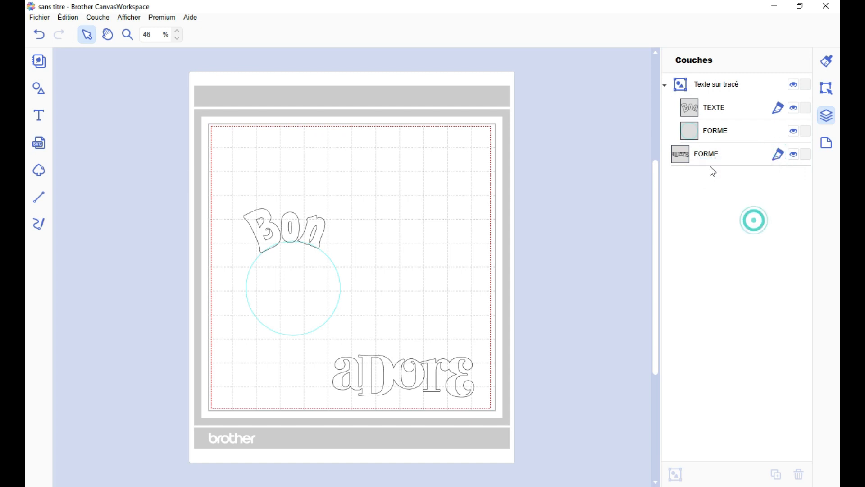
Step: Examine the context commands available for the word adore from both its layer entry and the canvas
left_click(714, 157)
right_click(714, 157)
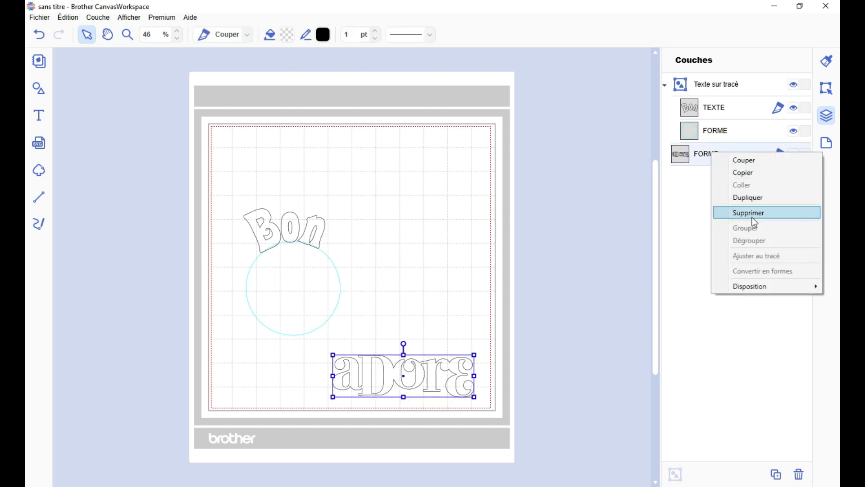
left_click(717, 356)
right_click(432, 383)
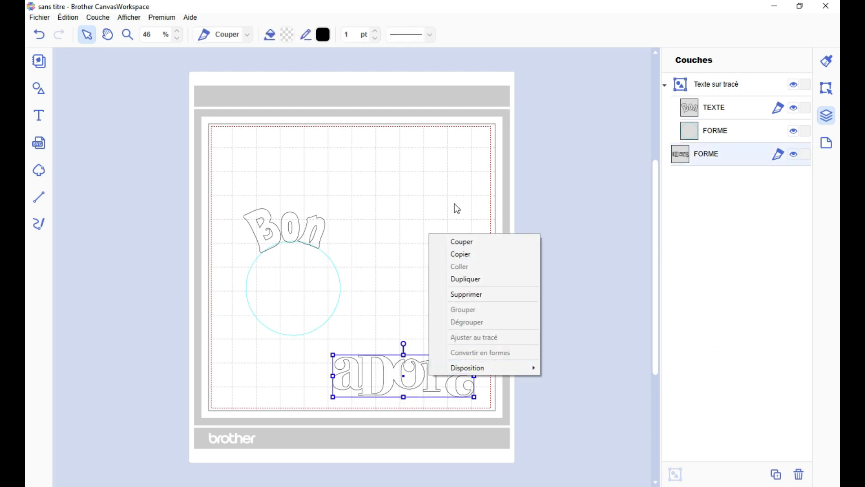
right_click(735, 155)
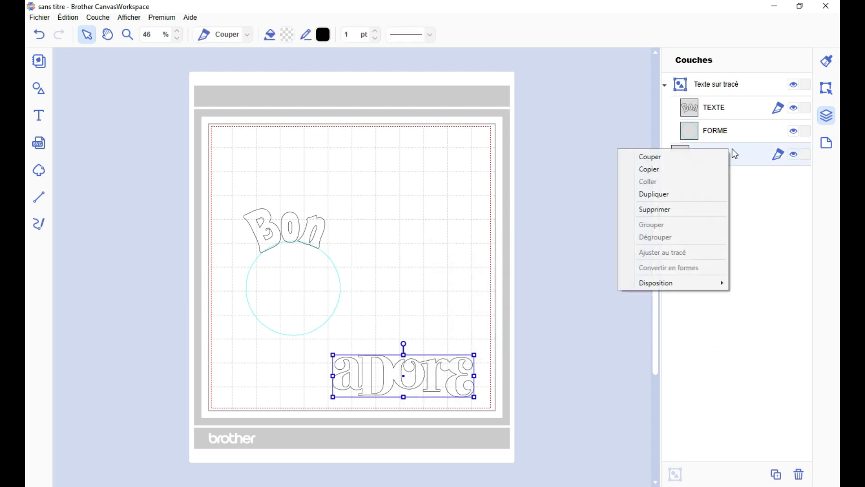
left_click(768, 221)
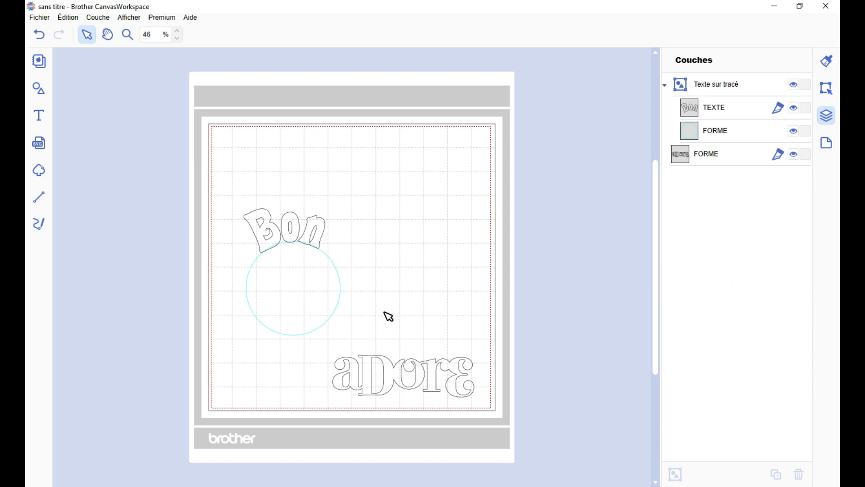
Step: Move the word adore to the upper part of the page, above the curved word Bon
left_click_drag(394, 374, 297, 157)
left_click(36, 92)
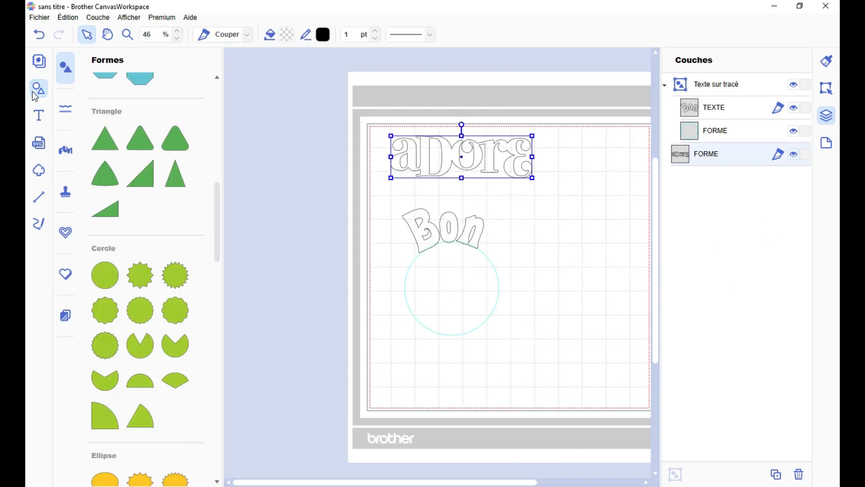
left_click(36, 93)
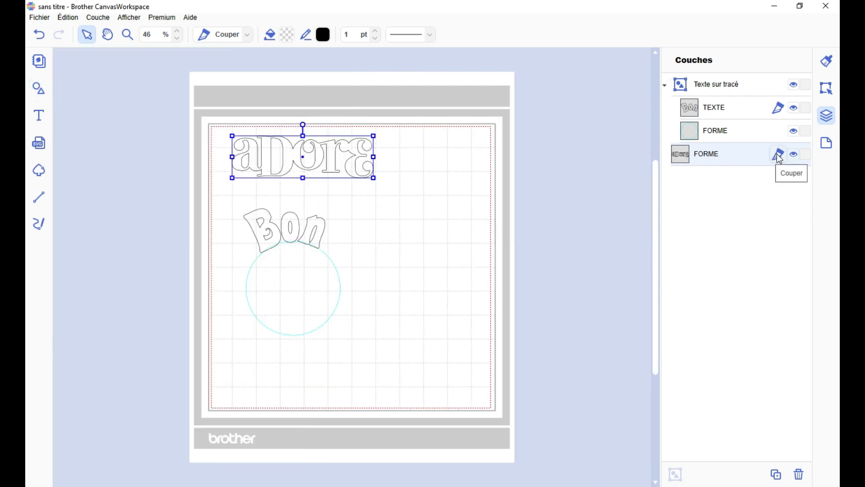
Step: Examine the Couper and Tracer operation choices on the Bon and adore layers
left_click(779, 108)
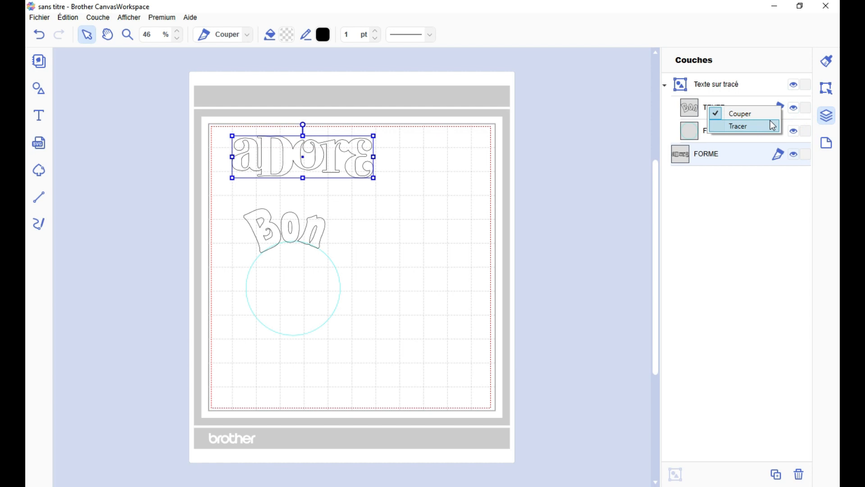
left_click(764, 209)
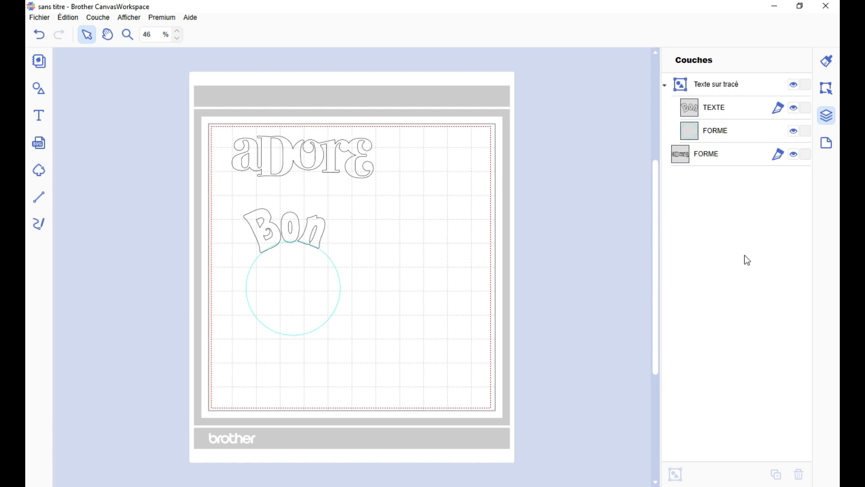
left_click(778, 156)
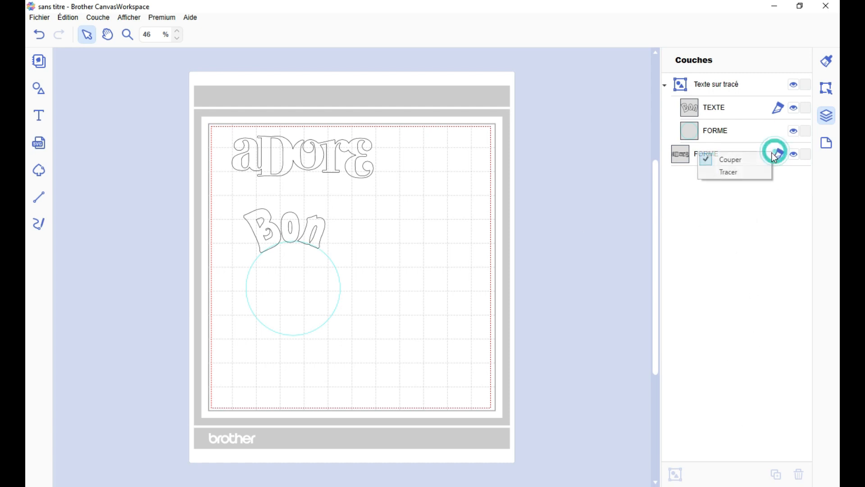
left_click(737, 174)
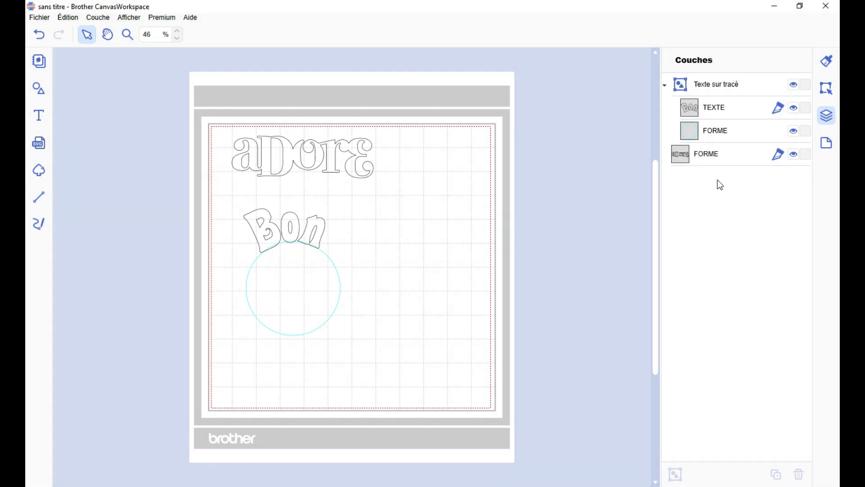
Step: Place a plain 100 mm square overlapping the words, and a plain 100 × 70 mm rectangle to its lower right
left_click(828, 90)
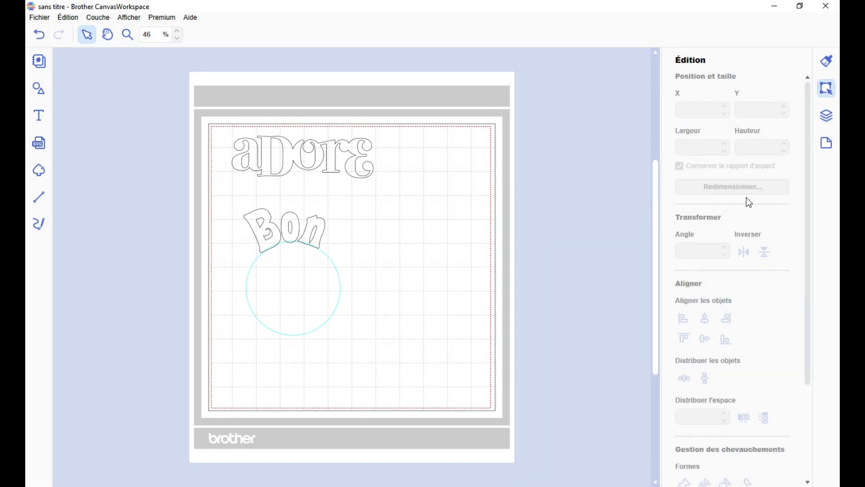
left_click(39, 90)
scroll(102, 181, "up", 10)
left_click_drag(101, 108, 514, 202)
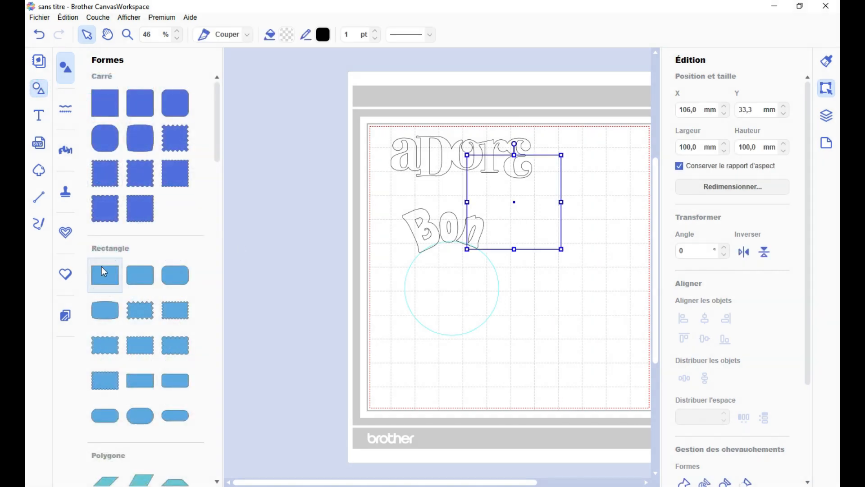
left_click_drag(101, 267, 562, 276)
left_click(38, 89)
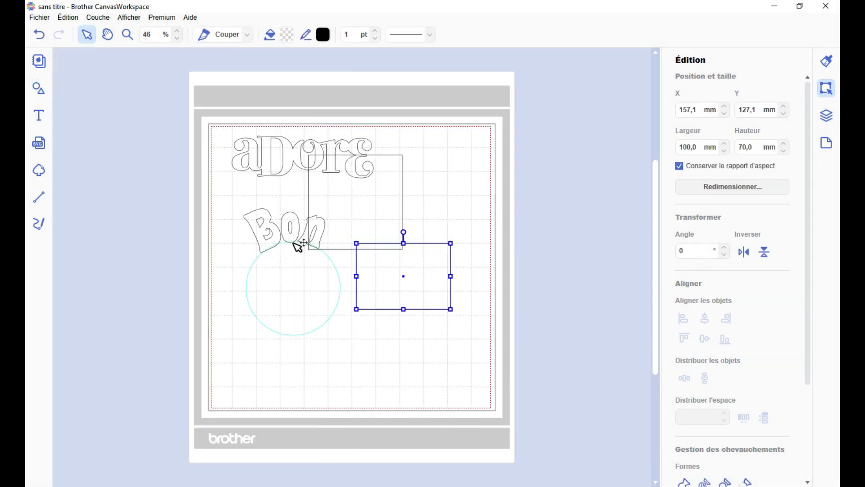
Step: Shift the curved word Bon up and left, and place the word adore, shrunk proportionally, in the page's upper-right corner
left_click_drag(271, 227, 245, 201)
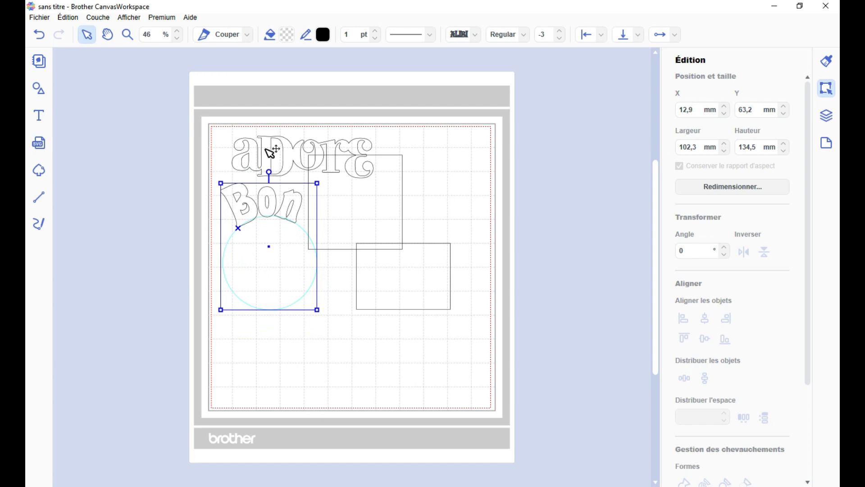
left_click_drag(270, 151, 381, 145)
left_click_drag(481, 132, 463, 145)
Step: Move the curved word Bon with its circle into the page's upper-left corner and scale it to about 102.9 × 135.4 mm
left_click_drag(276, 212, 266, 158)
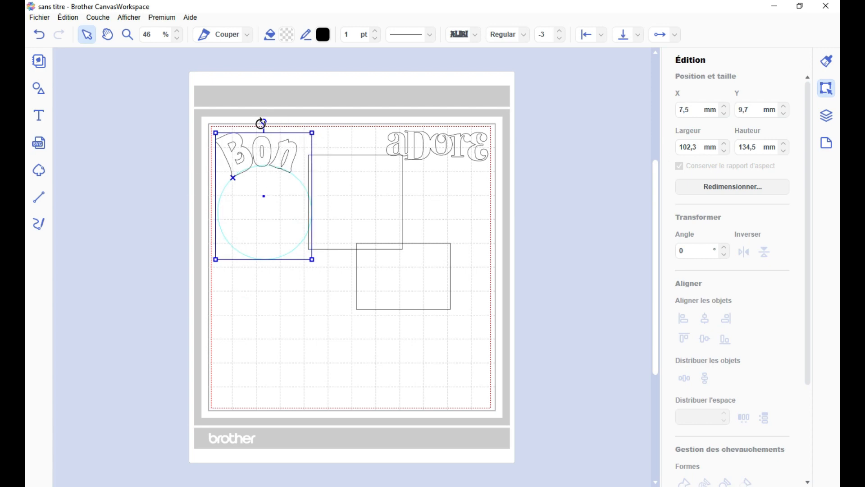
mouse_move(261, 122)
left_mouse_down()
mouse_move(301, 132)
mouse_move(276, 259)
mouse_move(174, 145)
mouse_move(232, 108)
mouse_move(264, 111)
left_mouse_up()
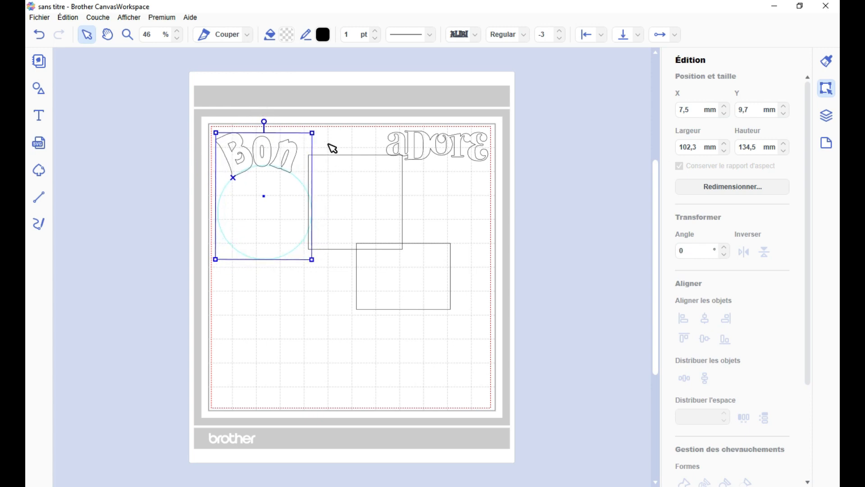
mouse_move(314, 134)
left_mouse_down()
mouse_move(373, 51)
mouse_move(290, 158)
mouse_move(314, 133)
left_mouse_up()
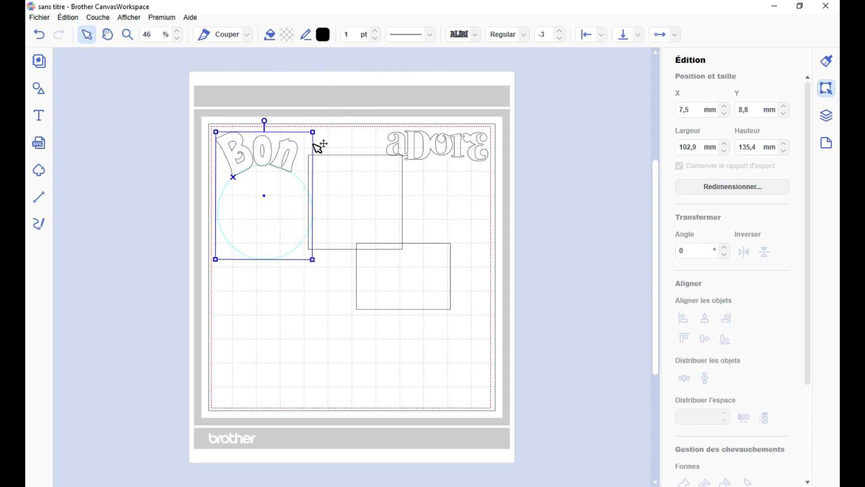
Step: Move the rectangle to about X 189.5, Y 216.6 mm and the square to about X 68.1, Y 157.8 mm
left_click_drag(356, 187, 347, 225)
left_click_drag(436, 273, 466, 356)
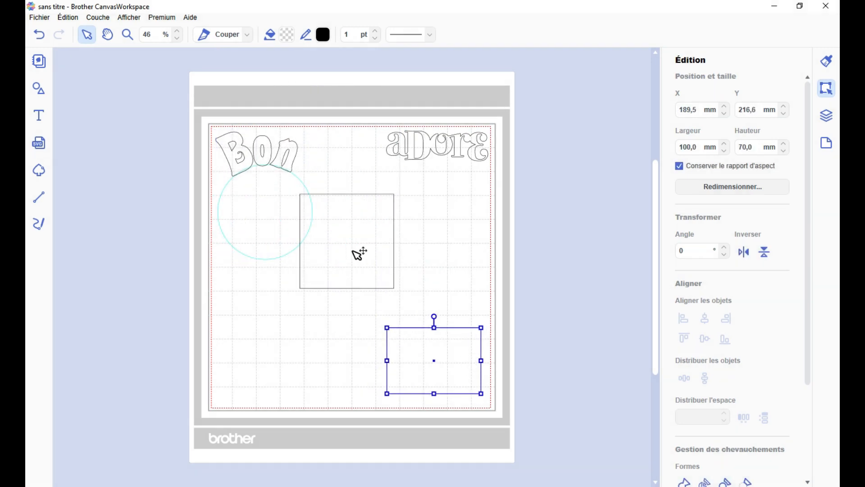
left_click_drag(359, 255, 332, 336)
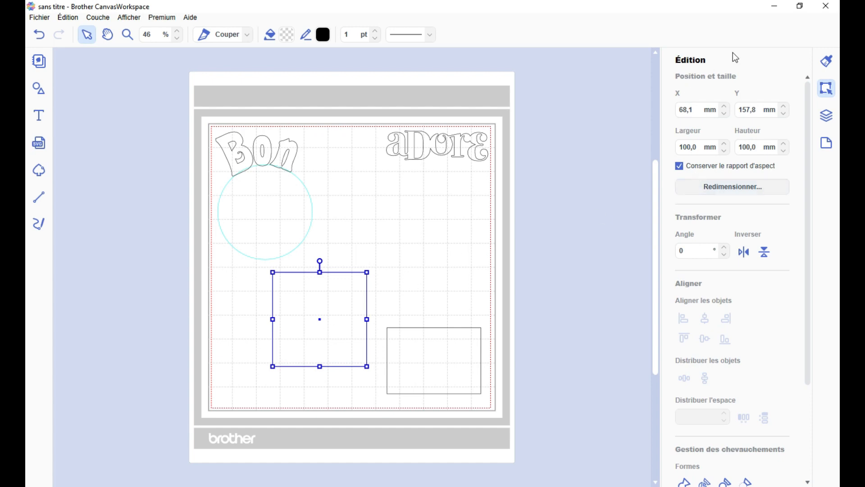
Step: Set the square's X position to 78.1 mm
scroll(712, 192, "down", 5)
scroll(712, 187, "up", 5)
left_click(726, 108)
left_click(726, 108)
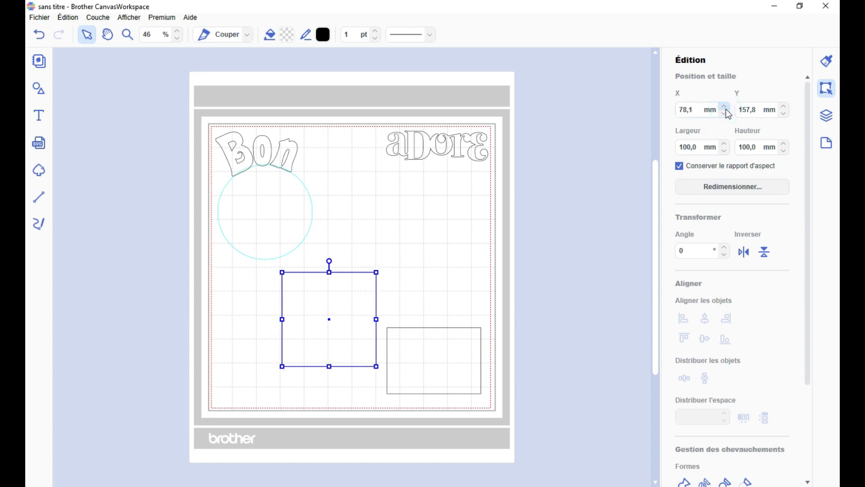
Step: Reduce the square's X position to 67.1 mm and move the square freely to about X 95.4, Y 109.7 mm
left_click(725, 115)
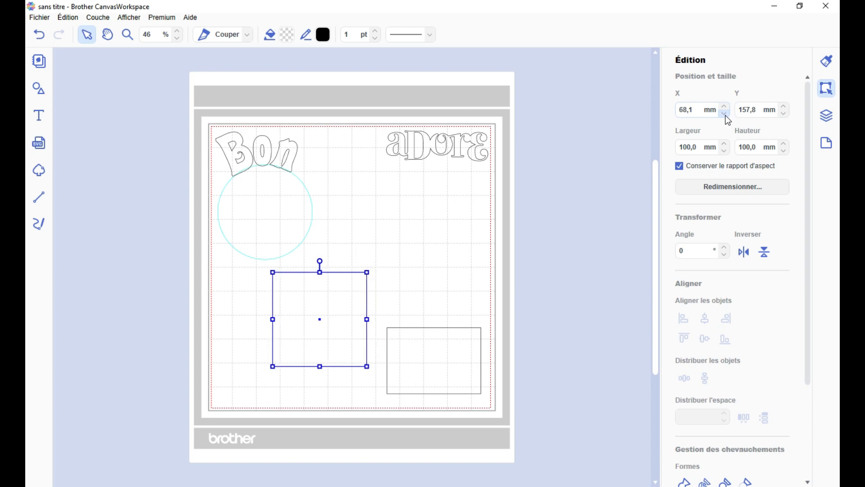
left_click(726, 115)
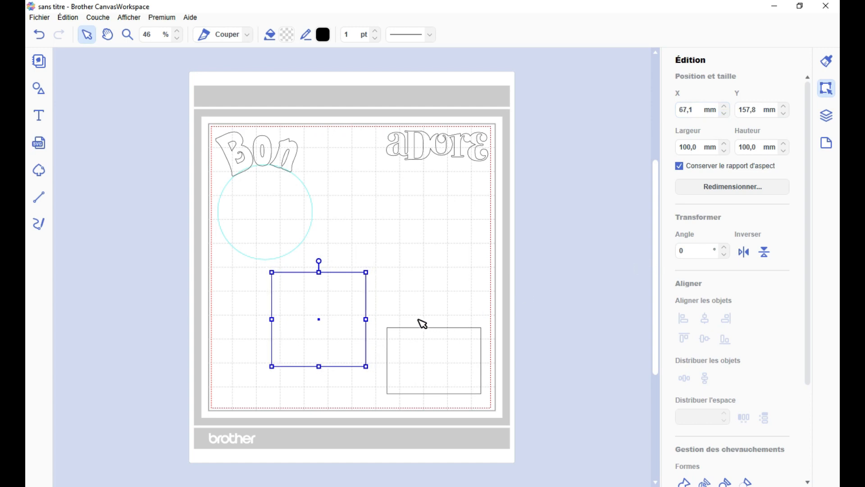
left_click_drag(315, 319, 315, 343)
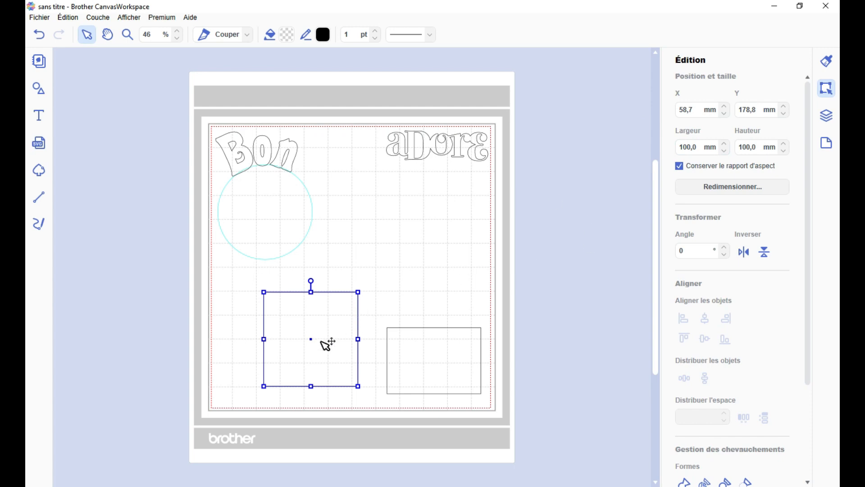
left_click_drag(329, 344, 346, 277)
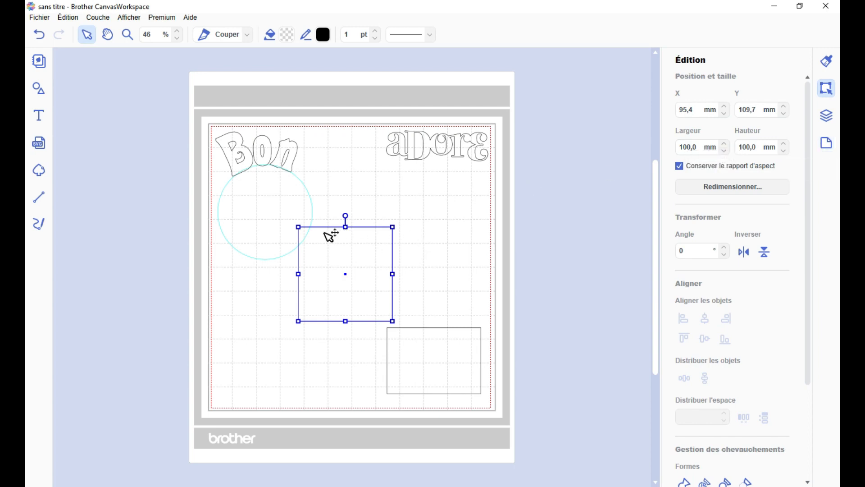
Step: Enlarge the square proportionally to about 131 mm and set its width to 150 mm with the aspect ratio kept
left_click_drag(298, 227, 269, 189)
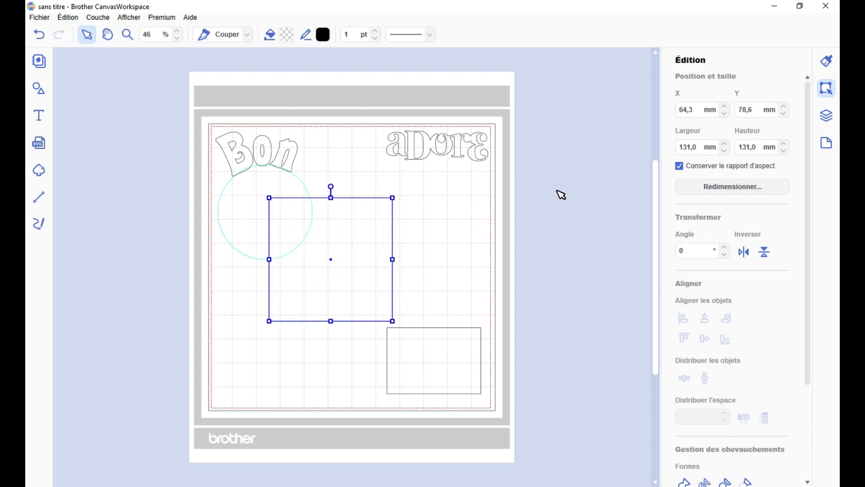
double_click(700, 149)
type("150")
key("Return")
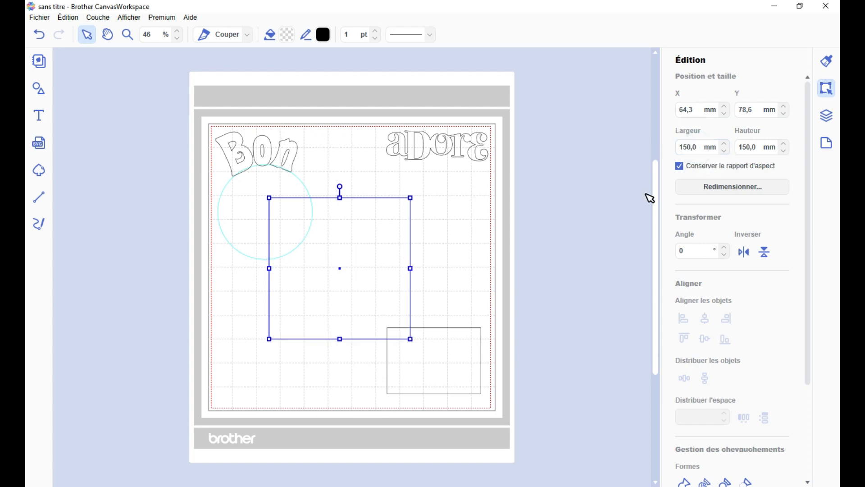
Step: Move the square to about X 75.8, Y 83.5 mm and set its width to 100 mm with the aspect ratio unlocked
mouse_move(356, 250)
left_mouse_down()
mouse_move(356, 283)
mouse_move(367, 254)
left_mouse_up()
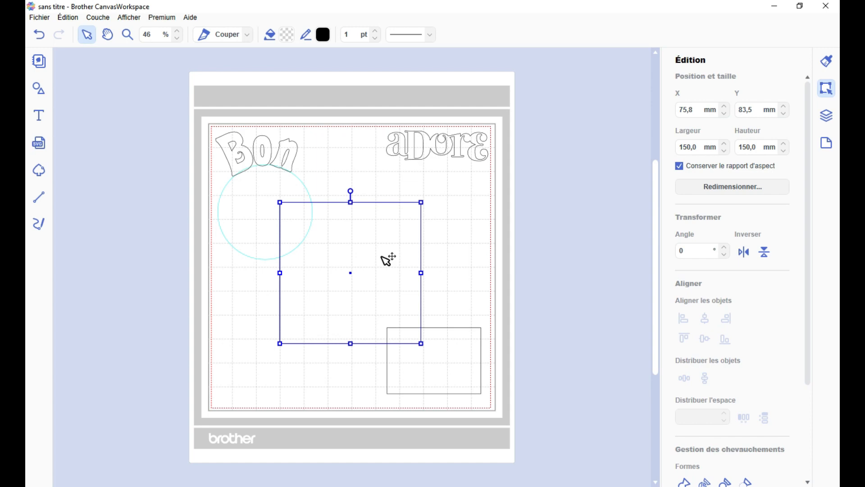
left_click(461, 361)
left_click(361, 271)
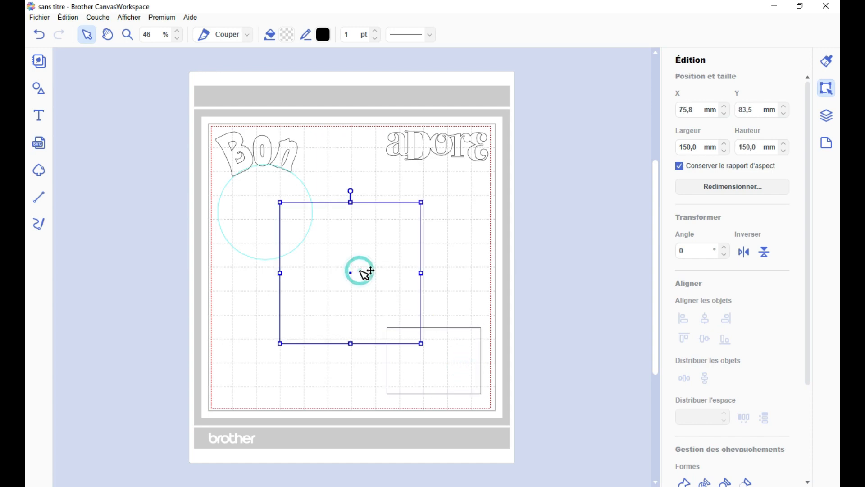
left_click(687, 172)
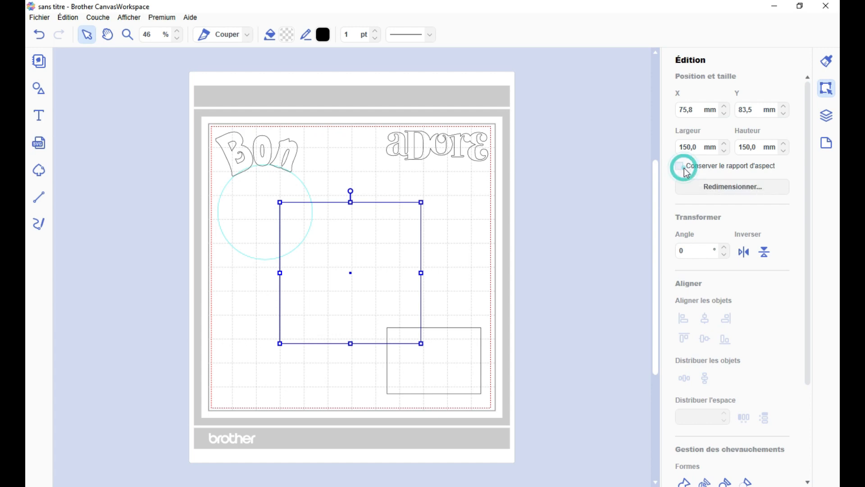
double_click(699, 147)
type("1")
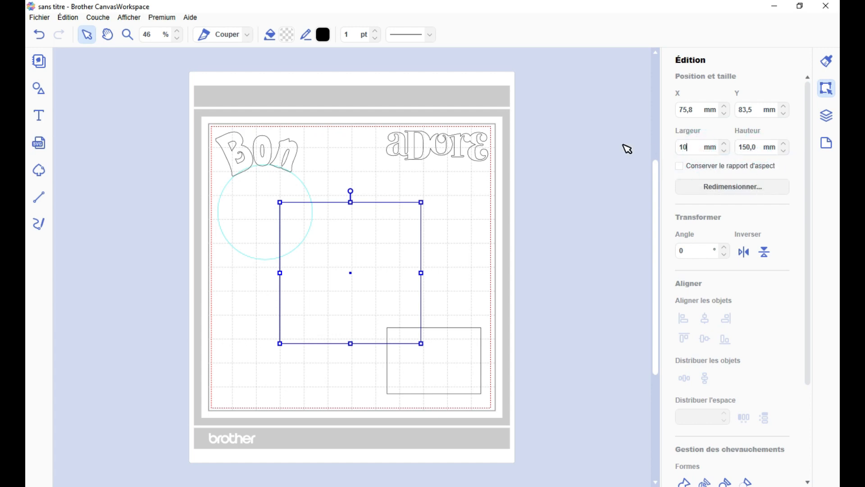
type("00")
key("Return")
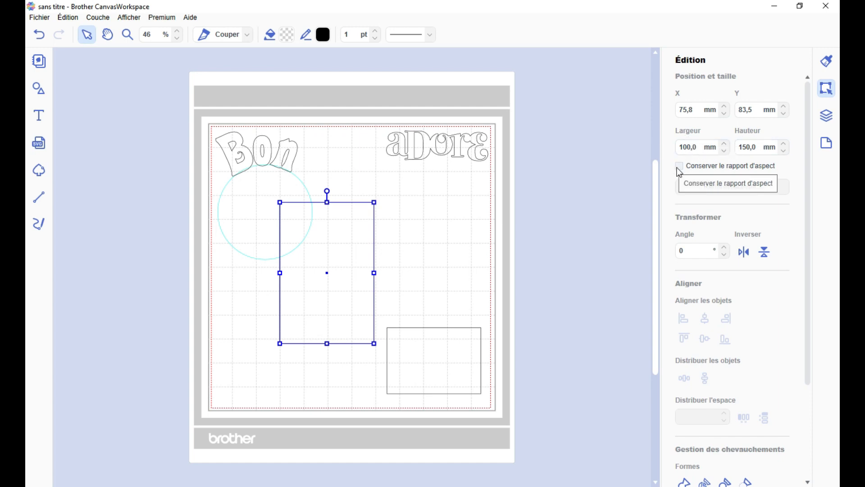
Step: Move the tall rectangle to about X 118.4, Y 103.3 mm and set its width to 150 mm
left_click_drag(332, 251, 424, 232)
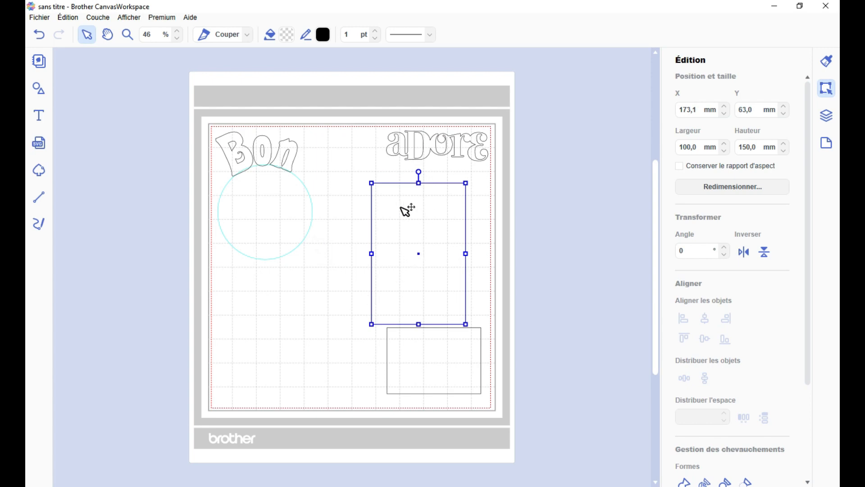
left_click_drag(425, 231, 375, 273)
double_click(700, 147)
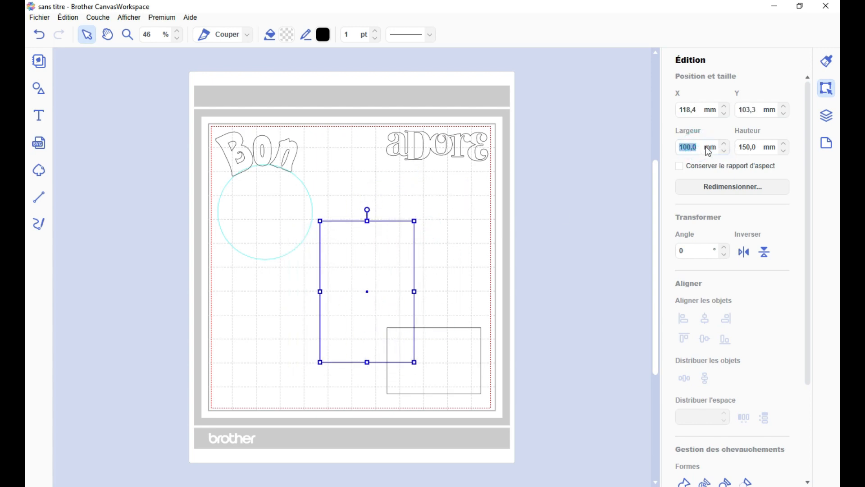
type("1")
type("50")
key("Return")
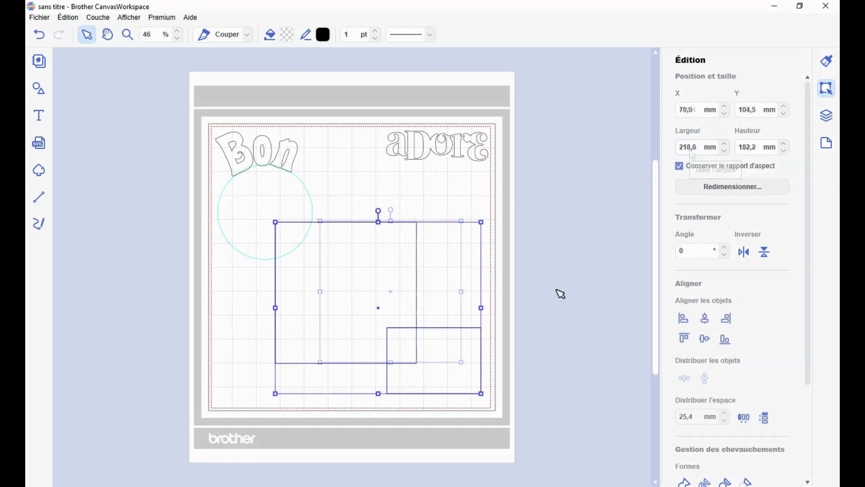
Step: Select only the large square and look at its percentage resizing options, closing them without changing the scale
left_click(555, 289)
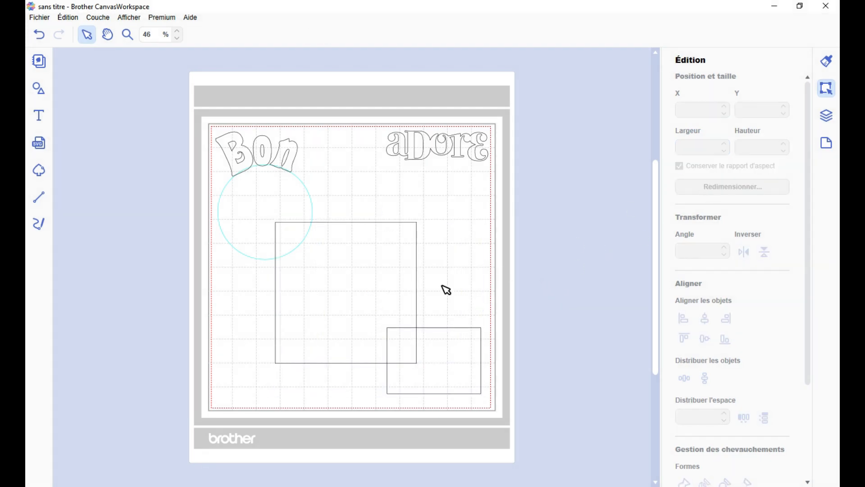
left_click(390, 300)
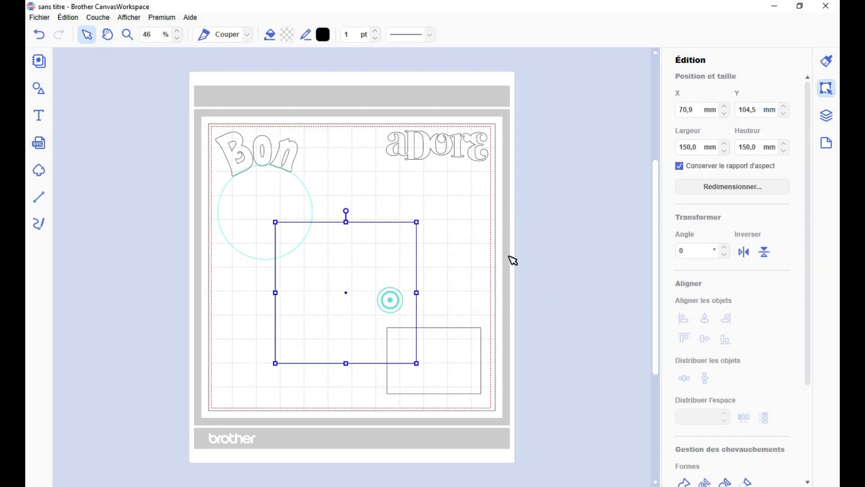
left_click(721, 186)
left_click(437, 278)
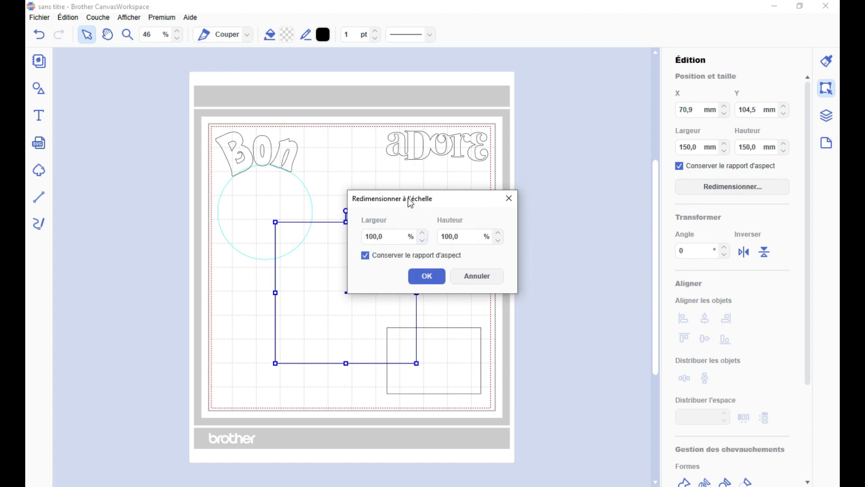
left_click_drag(412, 204, 516, 203)
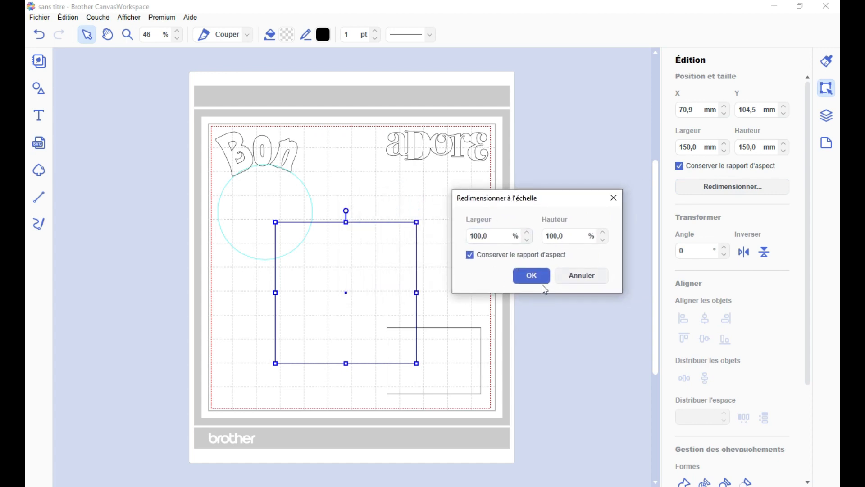
left_click(566, 273)
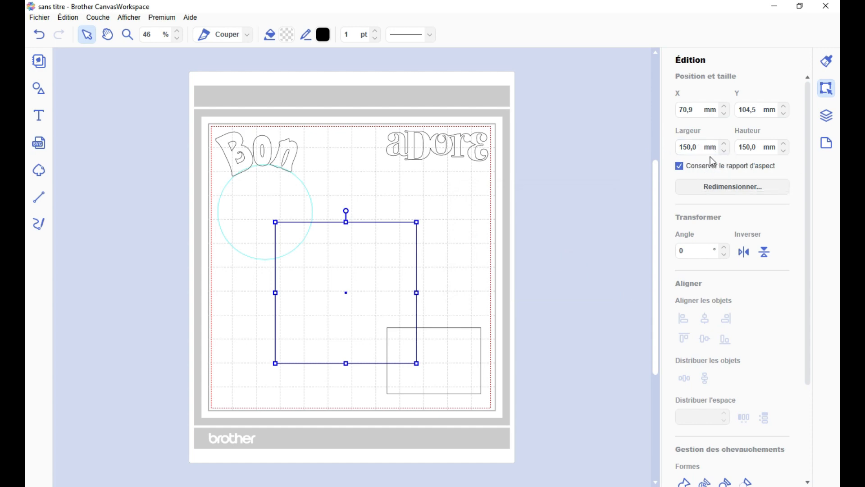
left_click(716, 186)
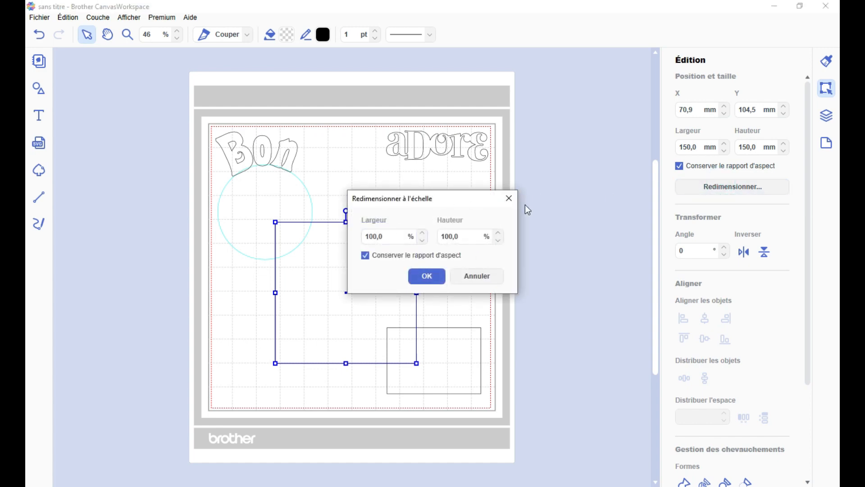
left_click(510, 198)
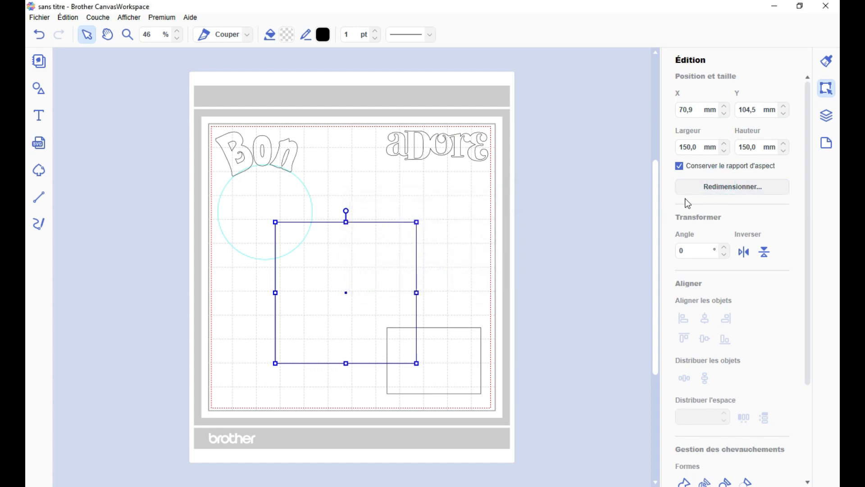
Step: Try rotating the large square to 45°, 90° and 33°, and undo the rotations
double_click(700, 251)
type("45")
key("Return")
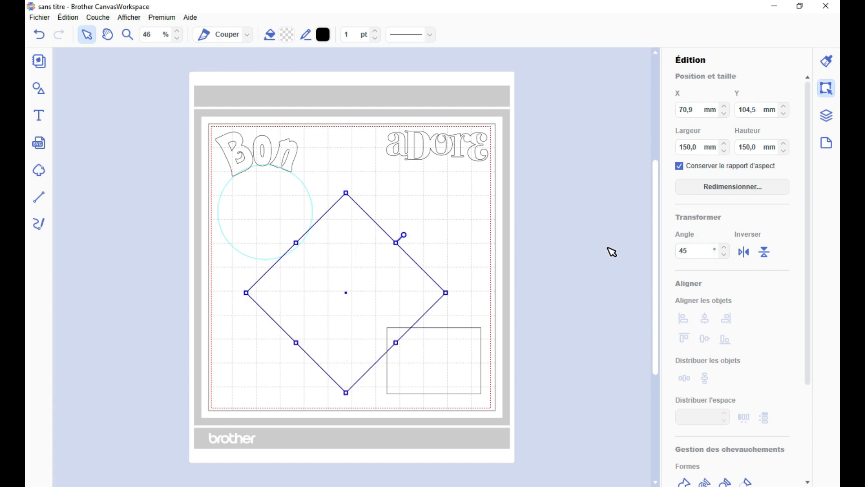
double_click(694, 249)
key("Return")
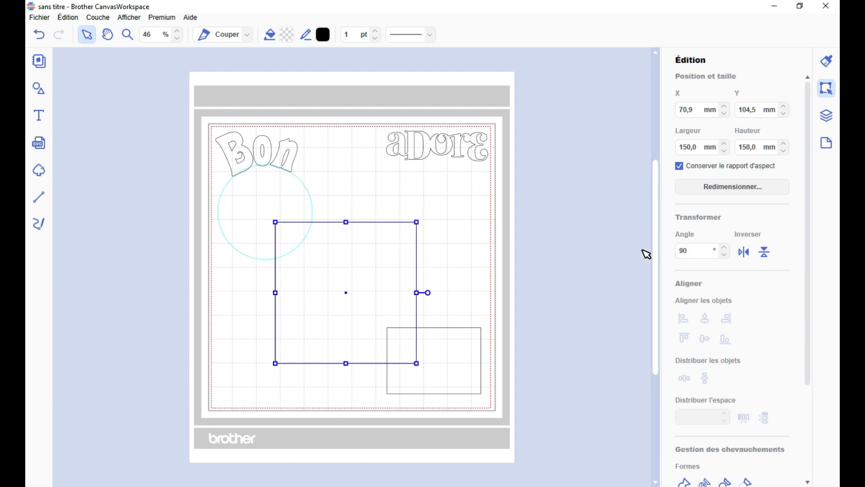
double_click(702, 250)
type("33")
key("Return")
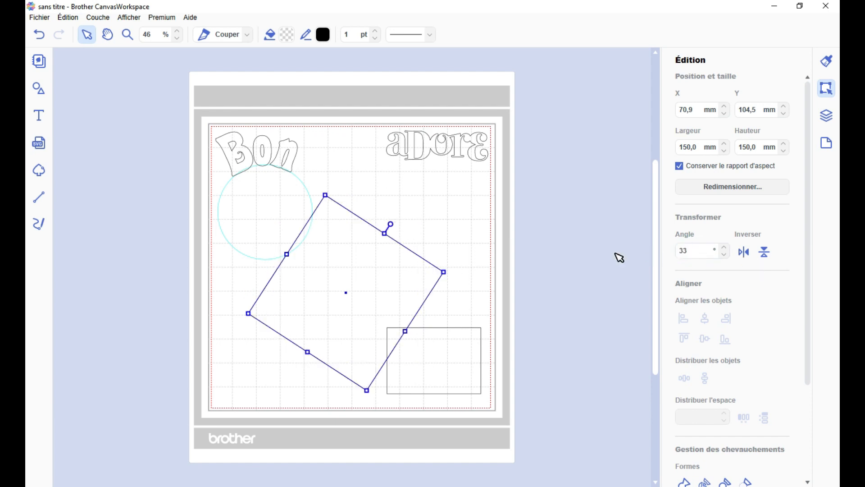
key("ctrl+z")
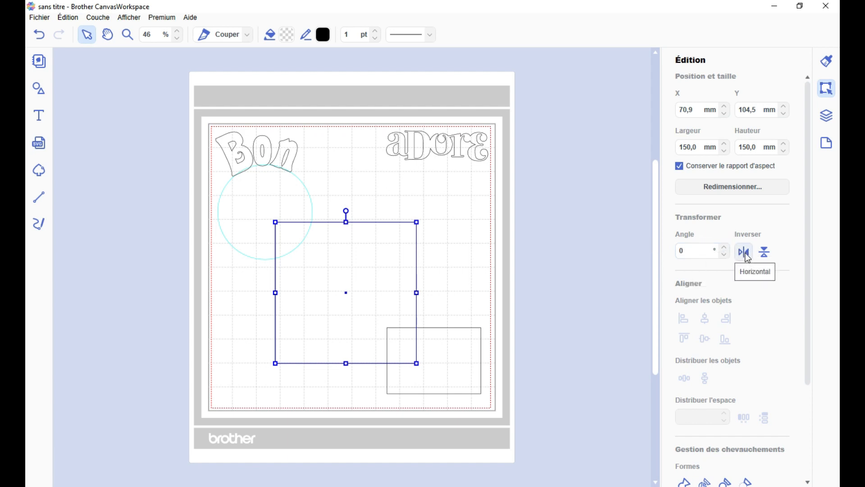
Step: Rotate the large square freehand to about 28° and mirror it horizontally and vertically, twice in each direction
left_click_drag(347, 211, 383, 221)
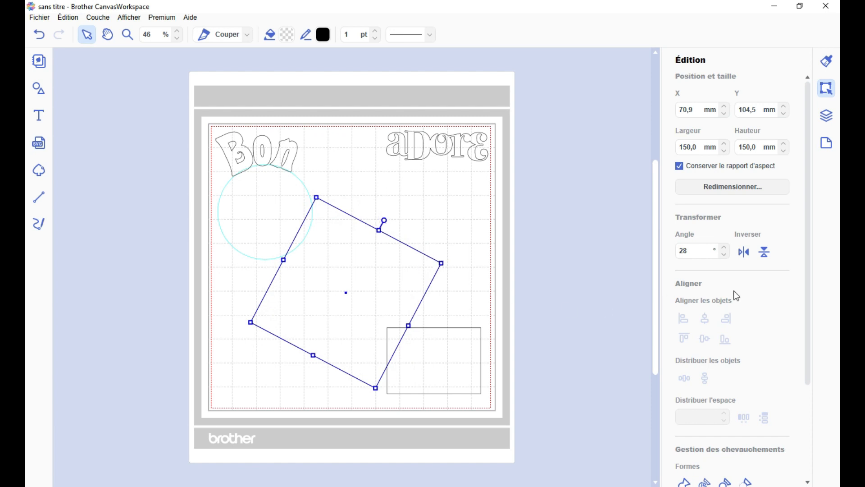
left_click(745, 252)
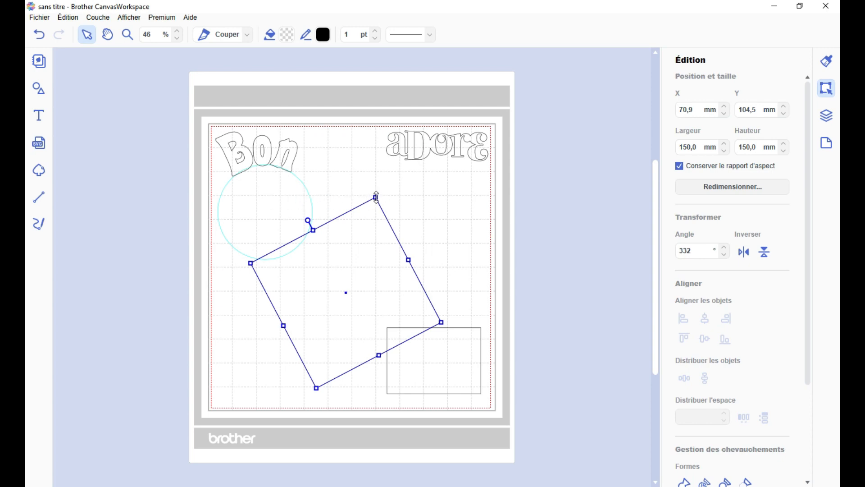
left_click(765, 252)
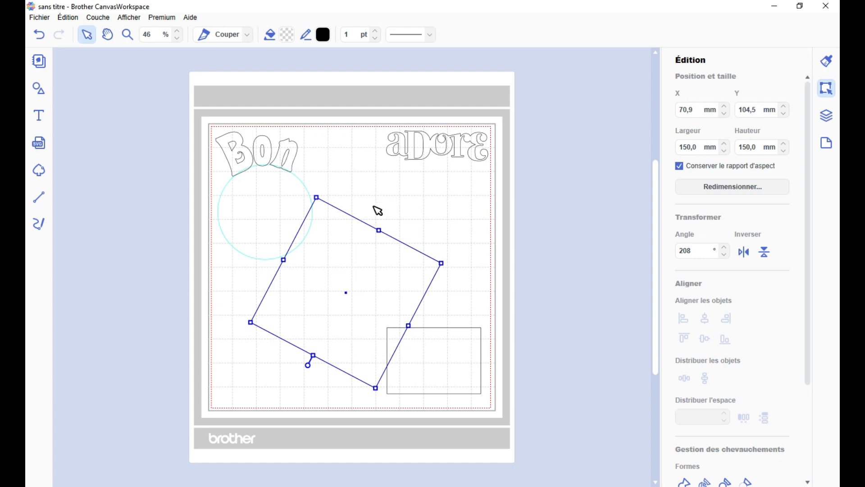
left_click(745, 253)
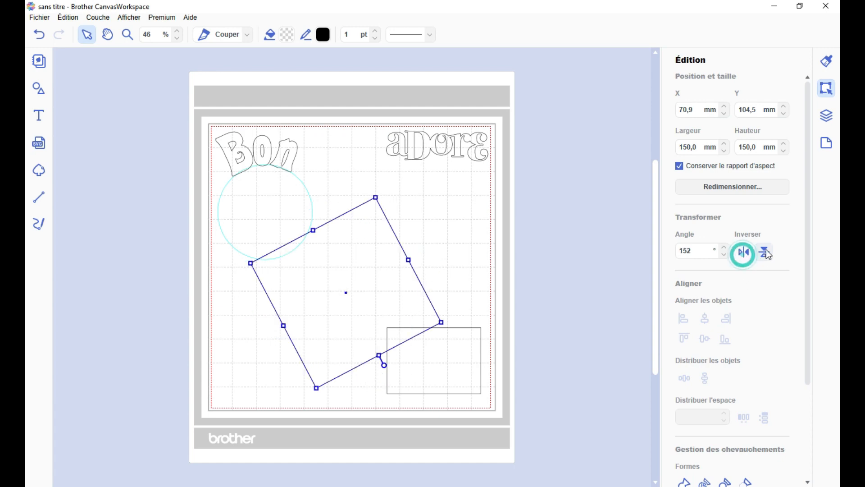
left_click(766, 253)
Step: Move the tilted square to about X 95.6, Y 87.1 mm and set its angle to 0°
left_click_drag(360, 291, 386, 275)
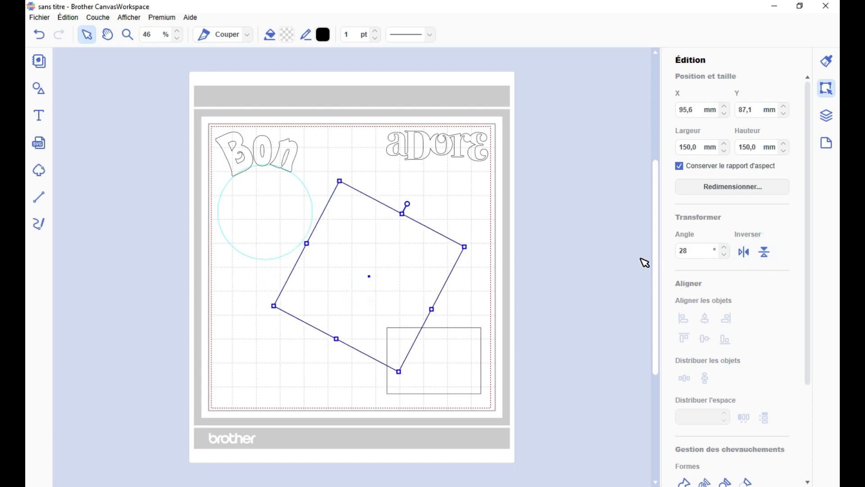
double_click(706, 255)
type("0")
key("Return")
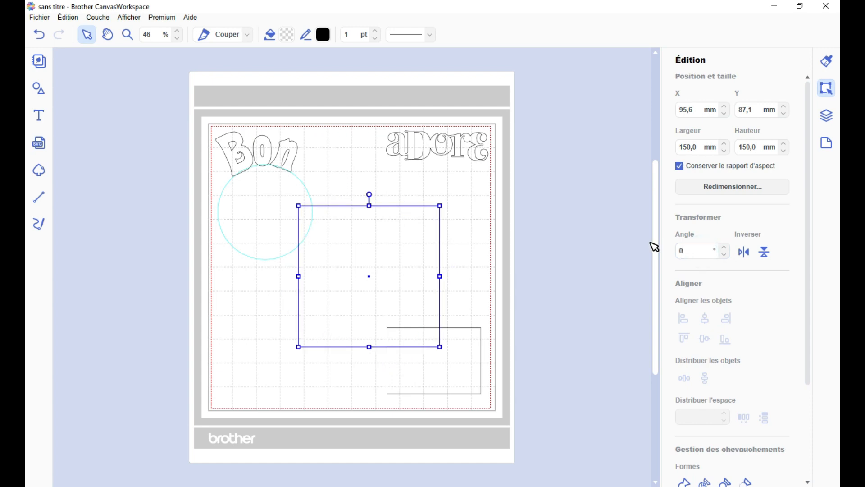
Step: Move the large square into the page's lower-left corner at about X 13.8 mm and shrink it proportionally from its upper-right corner
left_click_drag(382, 273, 306, 323)
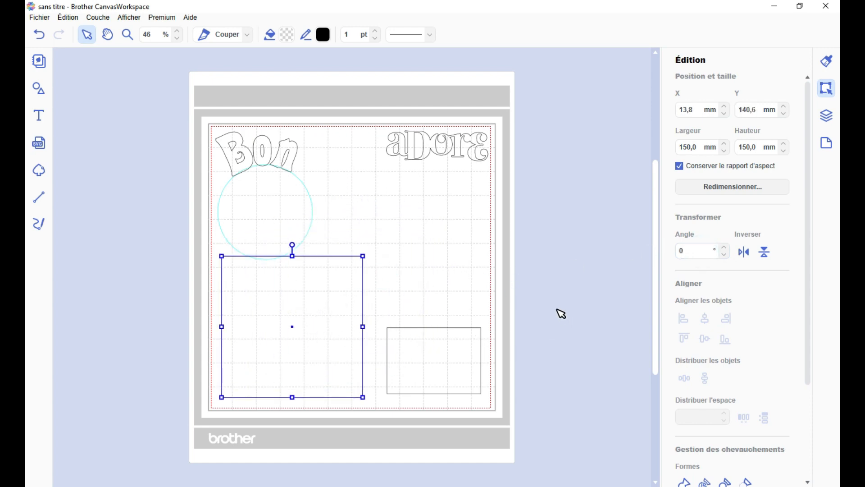
left_click_drag(362, 255, 315, 283)
Step: Mirror the word adore horizontally at about X 160.3, Y 91.6 mm and shrink it to about 103 × 30.6 mm
left_click_drag(434, 156, 407, 235)
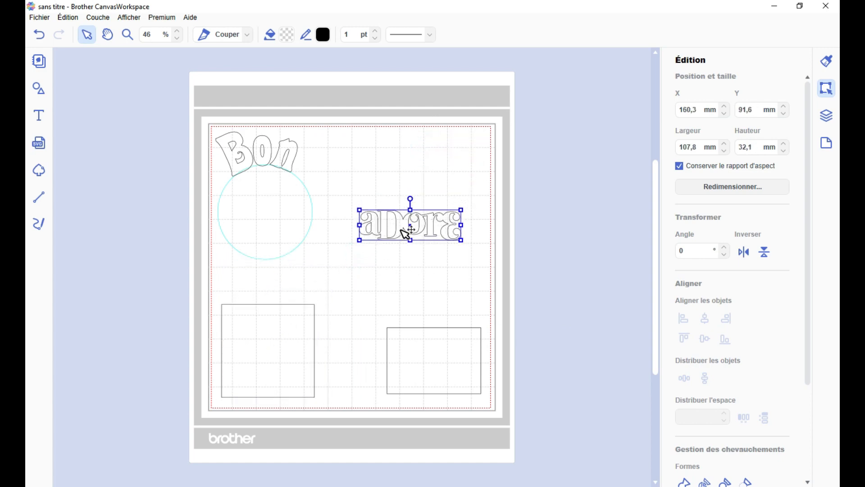
left_click(745, 255)
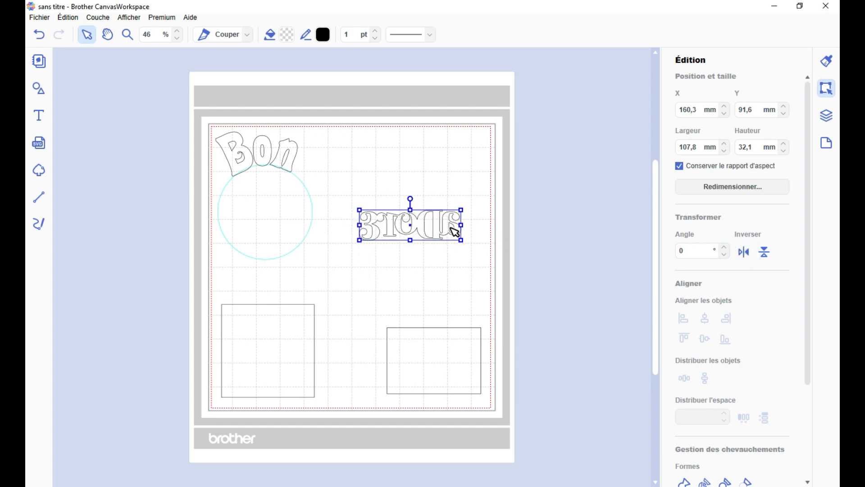
mouse_move(461, 210)
left_mouse_down()
mouse_move(485, 192)
mouse_move(458, 200)
left_mouse_up()
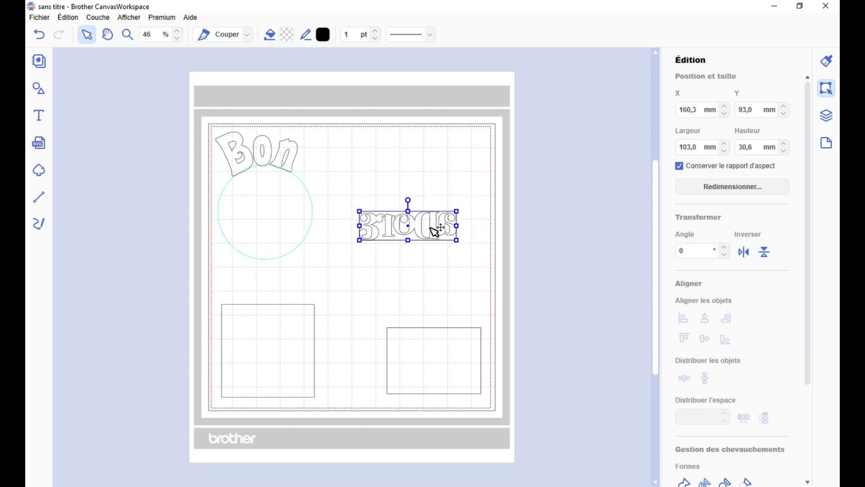
Step: Mirror the word adore horizontally back to normal in the page's upper-right area and enlarge the square proportionally to about 146.7 mm
left_click(744, 252)
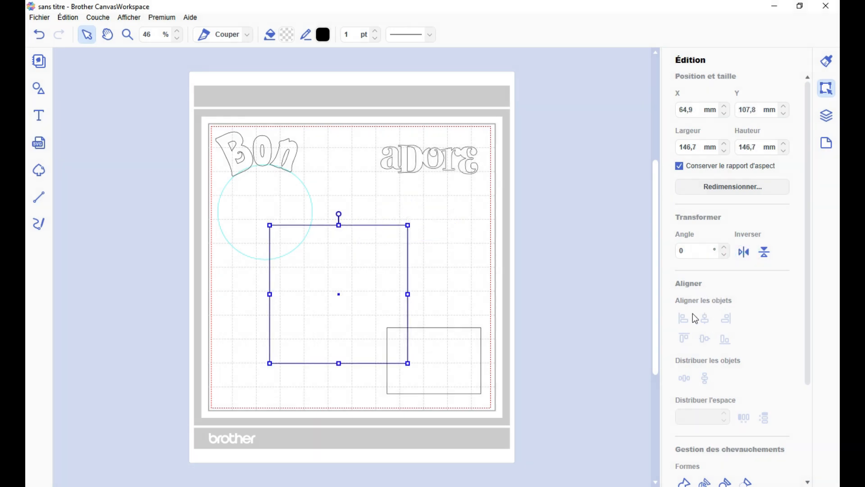
scroll(739, 324, "down", 1)
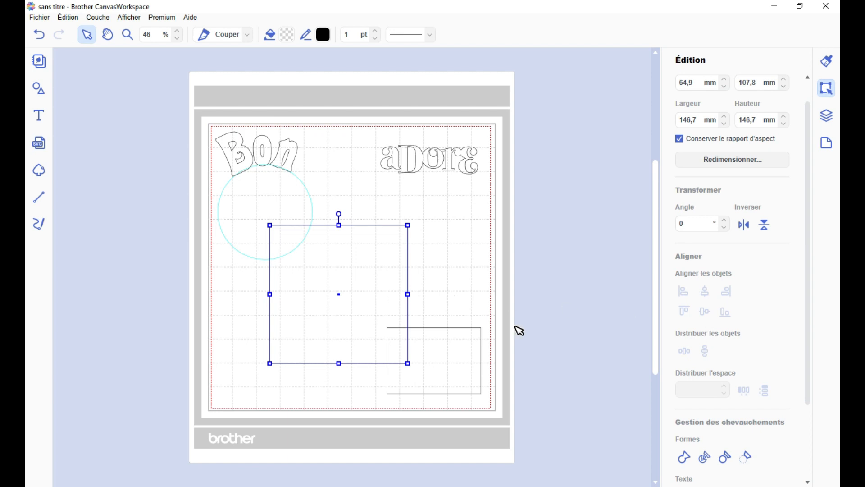
Step: Move the rectangle beyond the page's upper-right corner and shift the square with adore over it to about X 141.9, Y 134.9 mm
left_click_drag(545, 341, 384, 317)
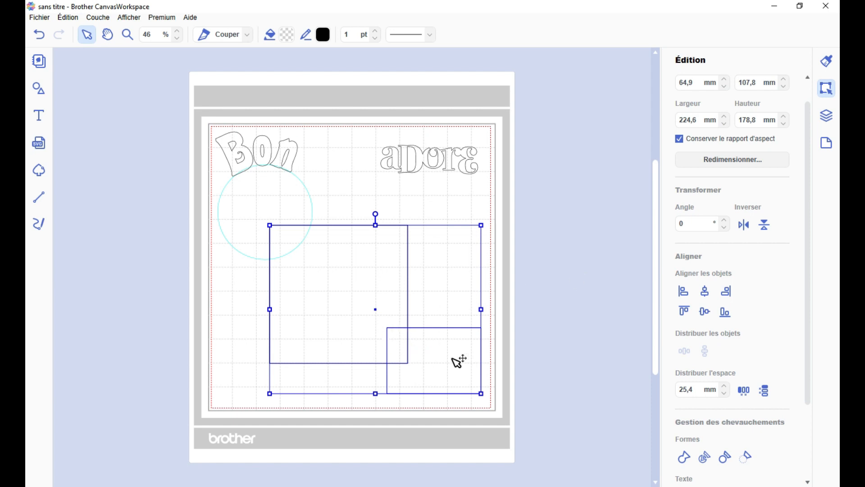
left_click_drag(435, 370, 507, 135)
left_click_drag(415, 155, 367, 300)
left_click_drag(438, 246, 373, 333)
left_click_drag(377, 264, 446, 288)
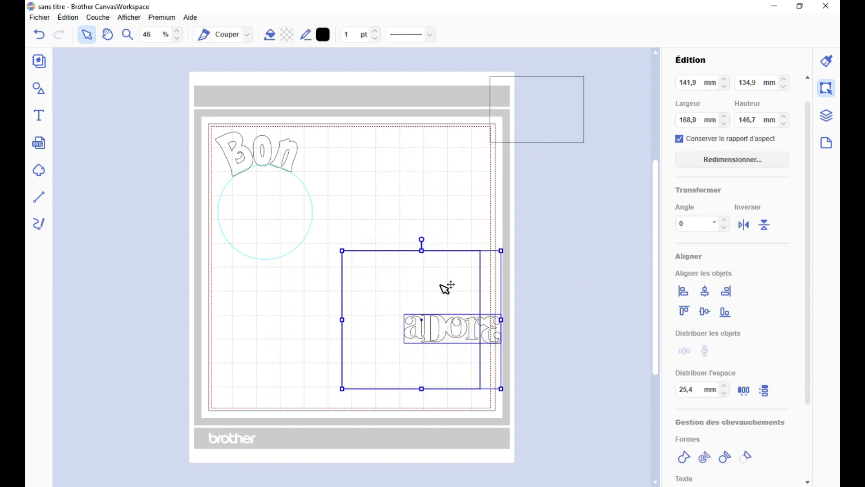
Step: Try the left, right, top and bottom alignments in varying combinations on the word adore and the square
left_click(683, 292)
left_click(730, 293)
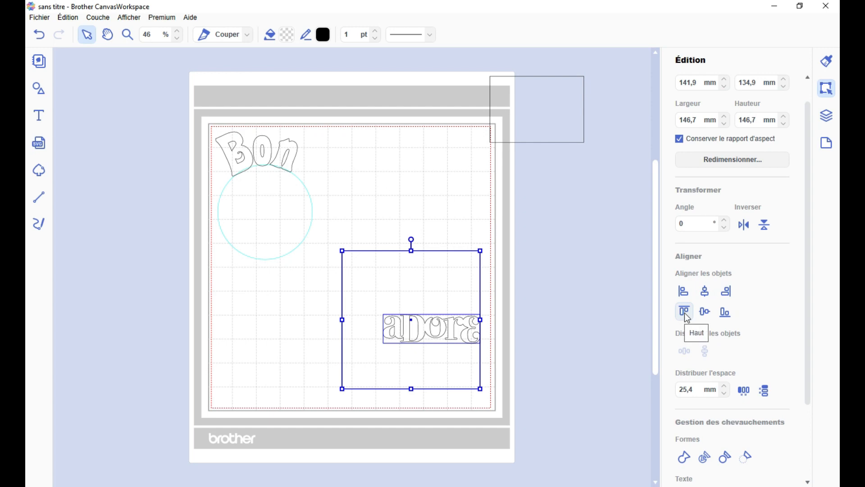
left_click(685, 312)
left_click(726, 313)
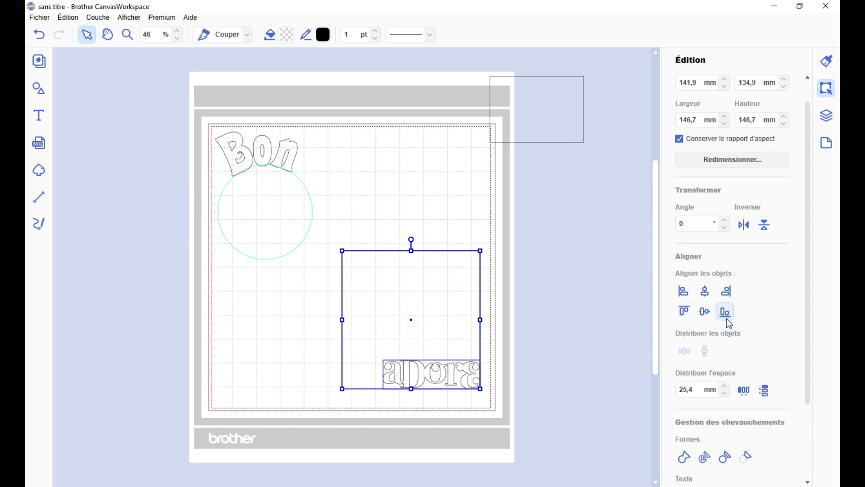
left_click(690, 295)
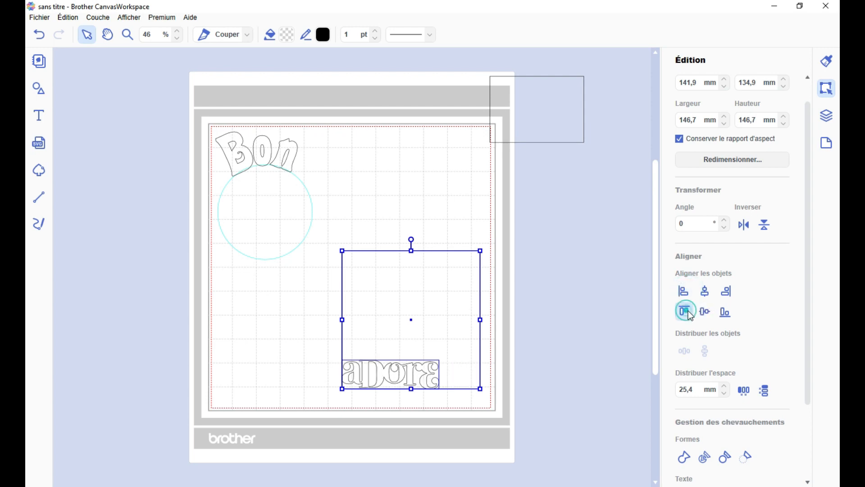
left_click(689, 314)
left_click(727, 311)
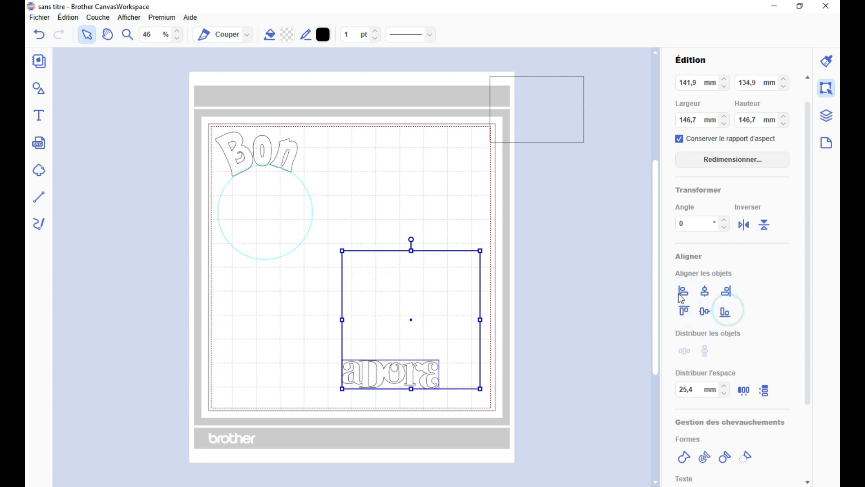
left_click(727, 291)
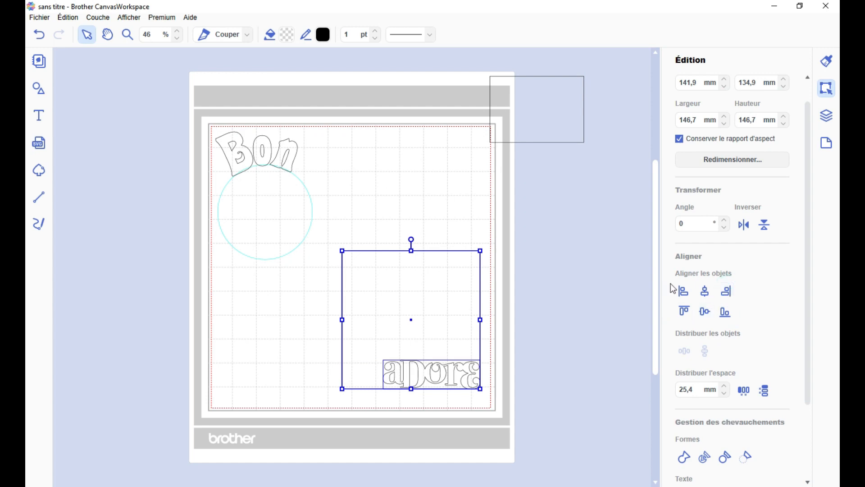
Step: Centre adore horizontally and vertically inside the square and move both to about X 132.9, Y 95.8 mm
left_click(706, 292)
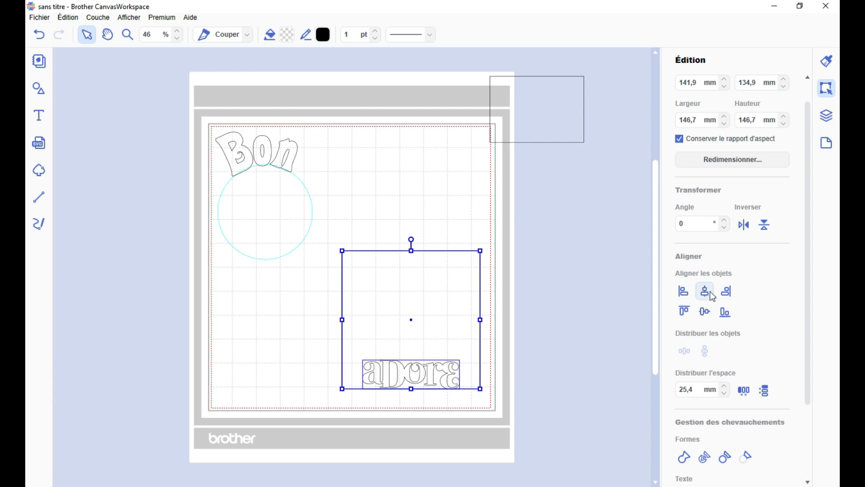
left_click(706, 311)
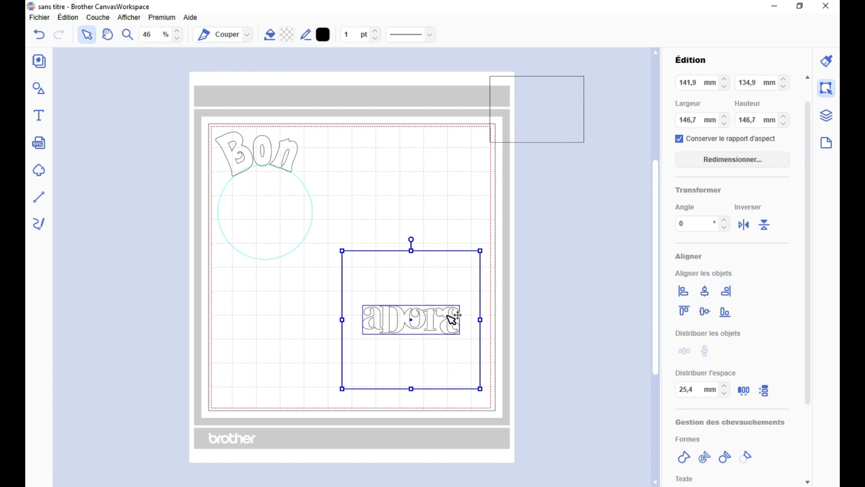
left_click_drag(428, 277, 420, 241)
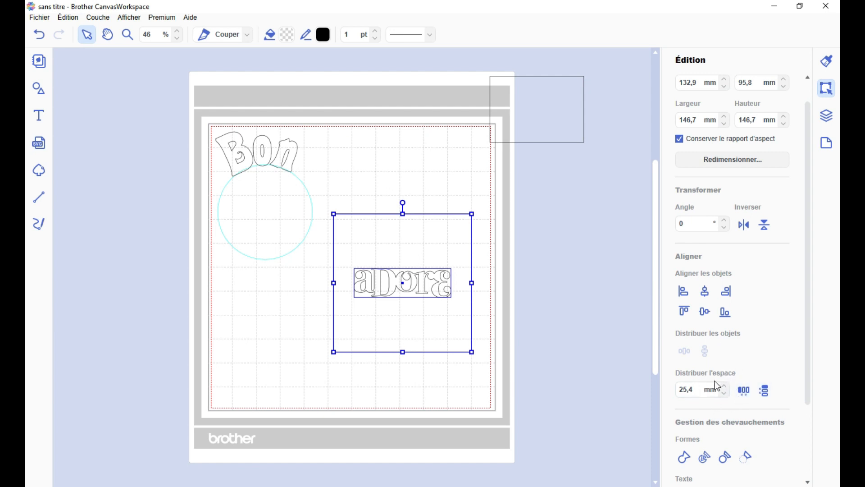
Step: Stack the square, adore and the rectangle down the page's right half, with the rectangle at about X 167.9, Y 250.9 mm
left_click(517, 240)
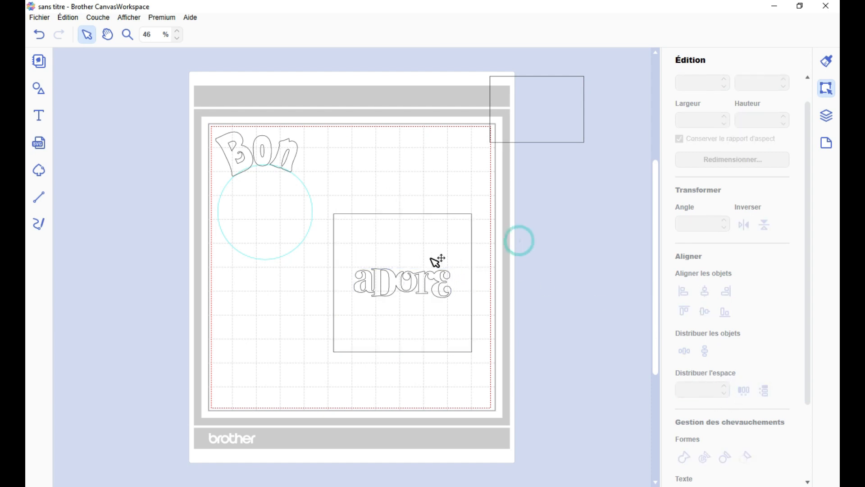
left_click_drag(426, 259, 433, 179)
left_click(437, 289)
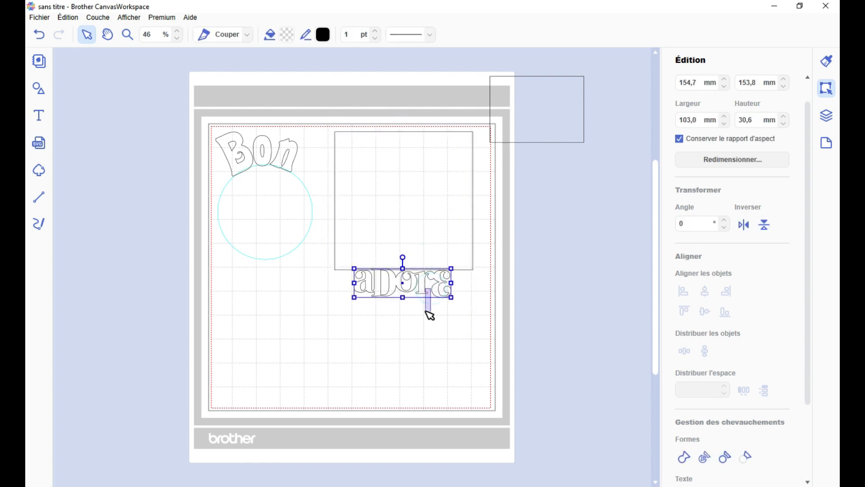
left_click_drag(444, 282, 440, 299)
left_click_drag(542, 121, 423, 405)
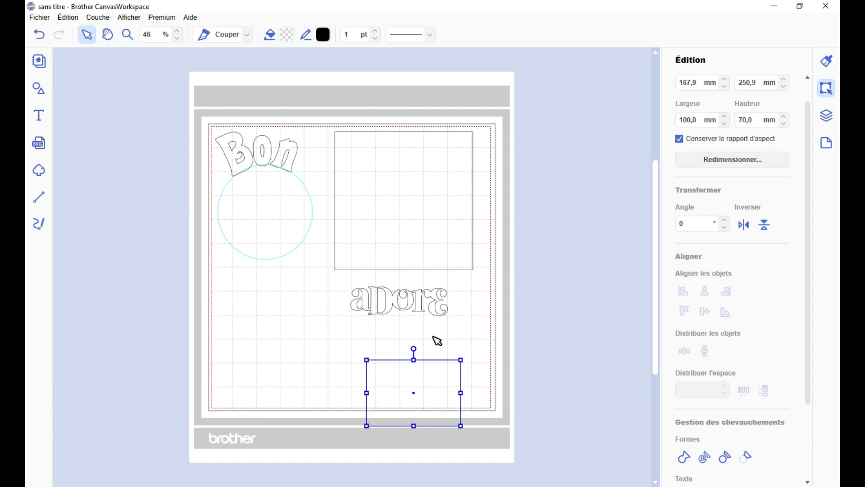
Step: Centre-align the stacked square, word and rectangle on one vertical axis and distribute them evenly in the vertical direction
left_click_drag(509, 423, 406, 198)
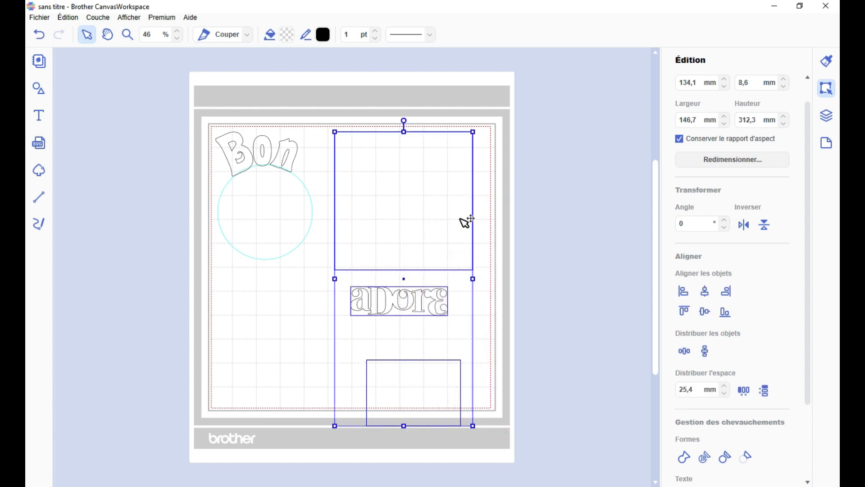
left_click(712, 294)
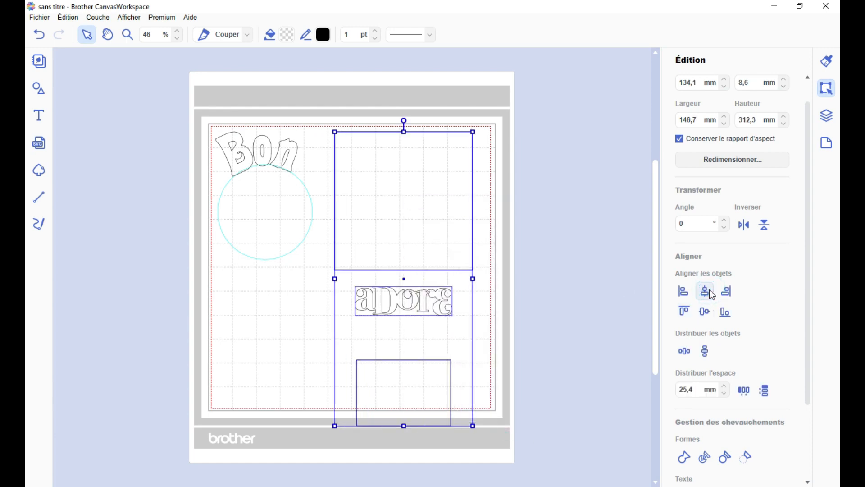
left_click(707, 353)
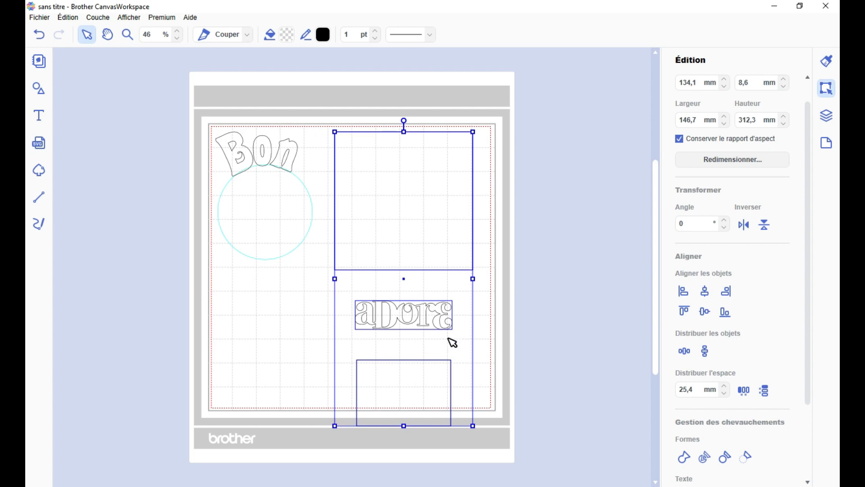
Step: Move the square to about X 142.5, Y 7.4 mm and shift adore and the rectangle up and slightly right beneath it
left_click(534, 294)
left_click_drag(432, 238, 444, 240)
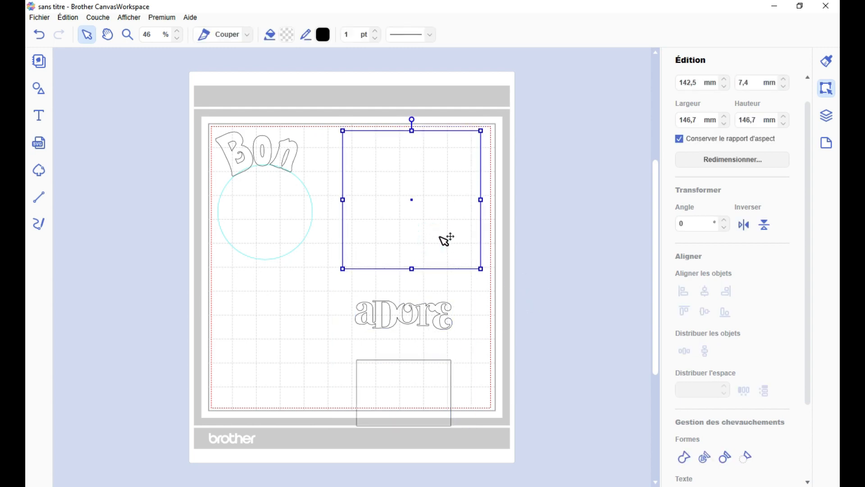
left_click_drag(422, 318, 429, 304)
left_click_drag(411, 390, 424, 366)
Step: Centre the three rearranged objects horizontally on each other again and redistribute them vertically within the page
left_click(566, 400)
left_click_drag(566, 400, 412, 226)
left_click(706, 291)
left_click(710, 355)
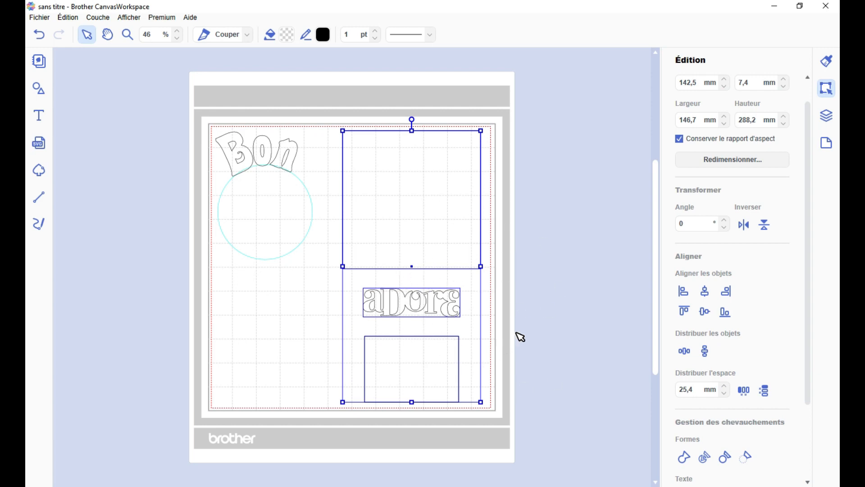
Step: Place the square at about X -22.2, Y 115 mm and the rectangle at X 303.5, Y 164.3 mm, and distribute them with adore horizontally
left_click(532, 295)
left_click_drag(434, 233, 284, 340)
left_click_drag(415, 383, 552, 328)
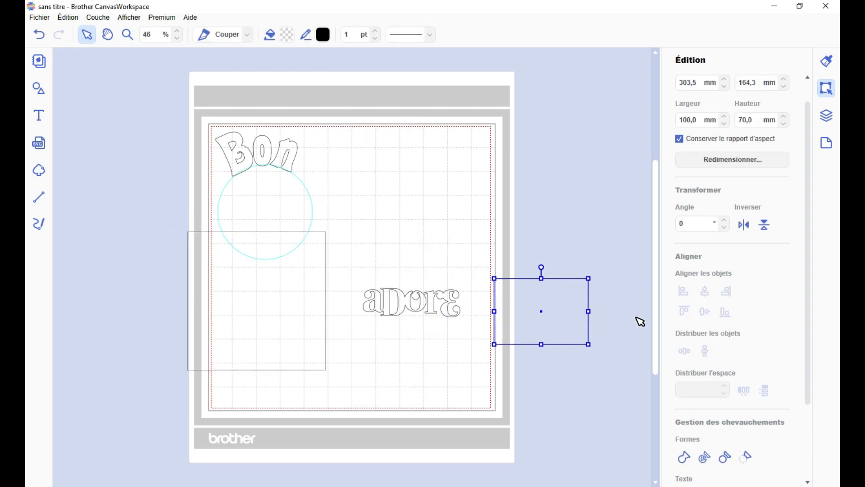
left_click_drag(620, 317, 253, 319)
left_click(687, 353)
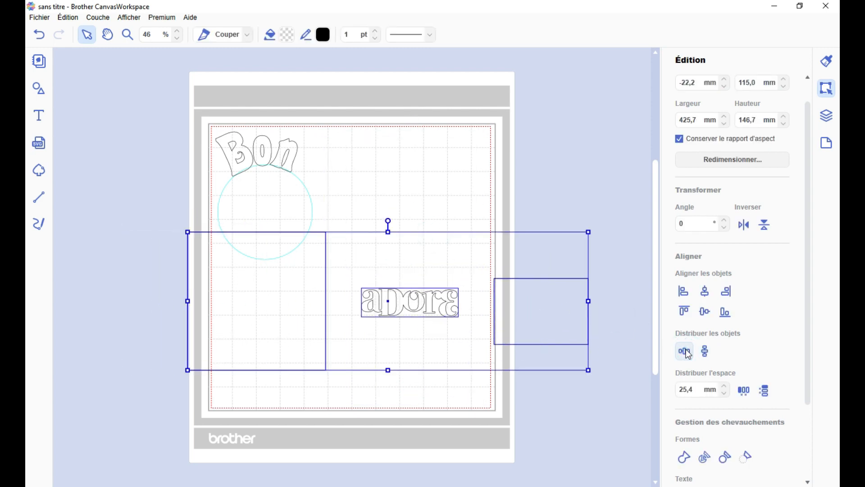
Step: Move the square back above adore to about X 138.3, Y 8 mm and the rectangle back below the word
left_click(524, 404)
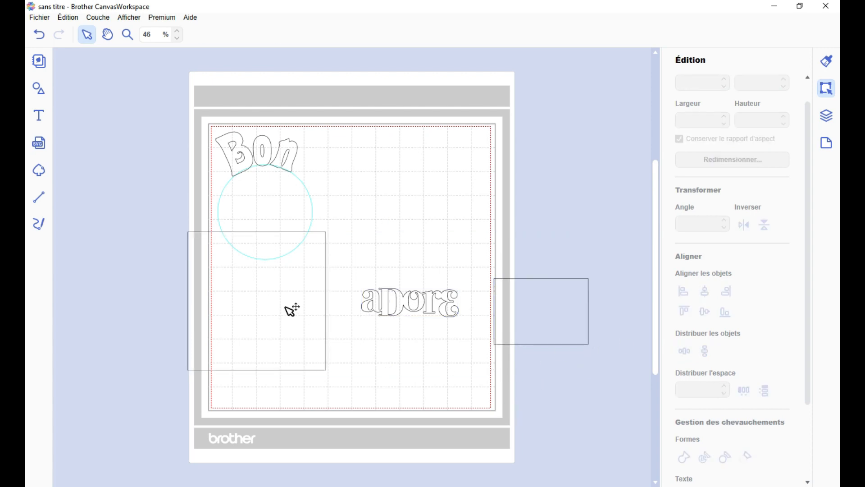
left_click_drag(293, 322, 443, 222)
left_click_drag(560, 308, 435, 364)
Step: Distribute the space between the square, adore and the rectangle vertically with 20 mm gaps
left_click_drag(509, 381, 408, 238)
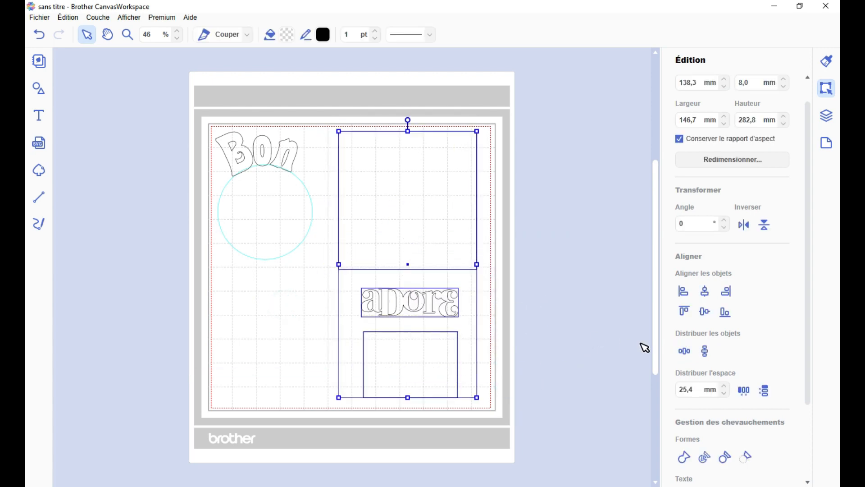
double_click(686, 395)
type("20")
left_click(764, 391)
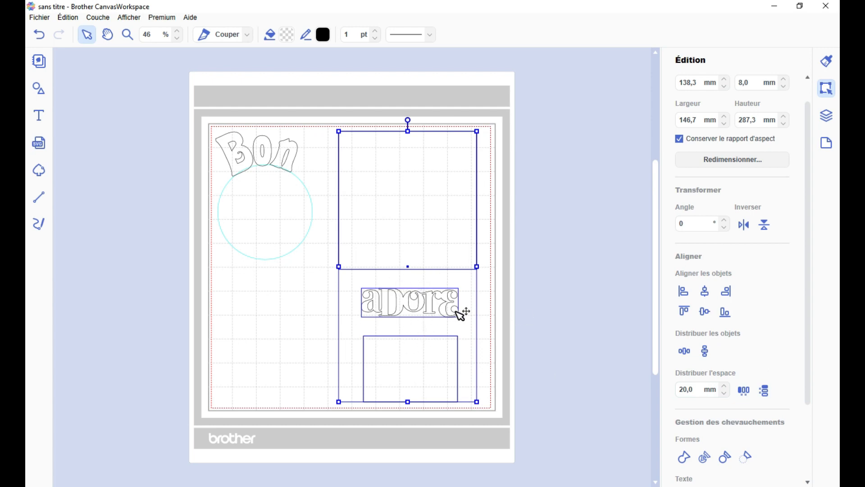
left_click(550, 332)
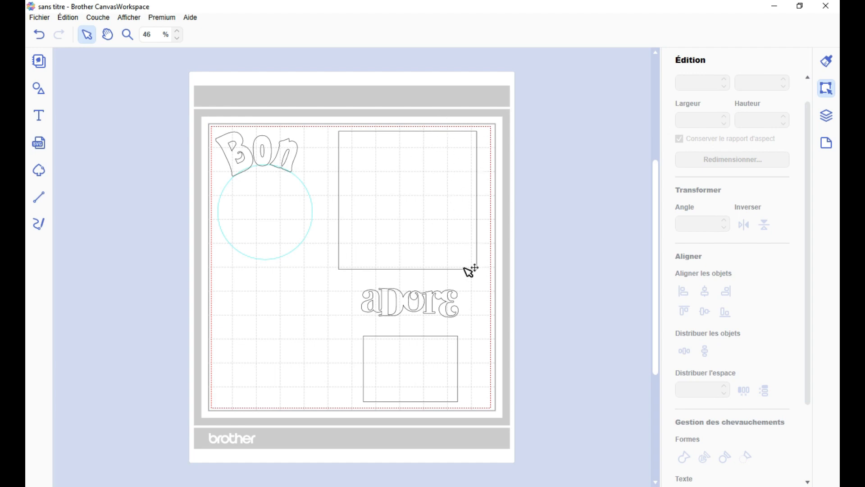
left_click_drag(498, 360, 336, 195)
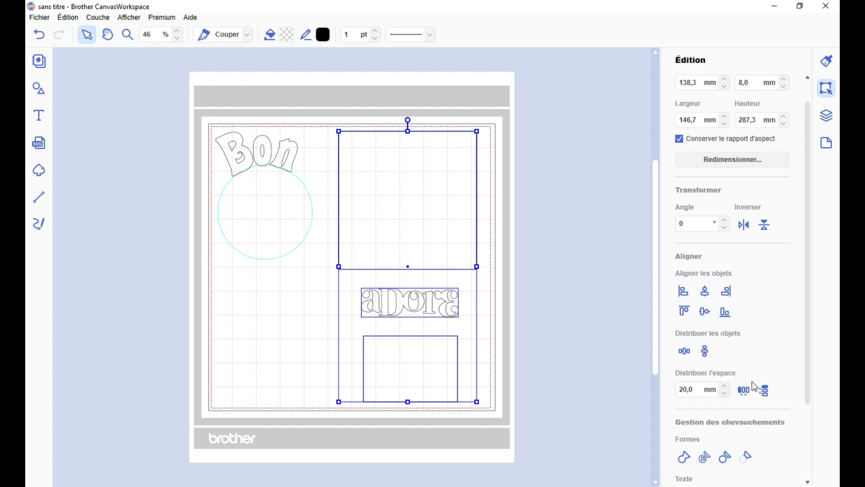
Step: Move adore beyond the page's right edge and overlap the square with the rectangle's upper-left part in the page's lower-right area
scroll(769, 379, "down", 3)
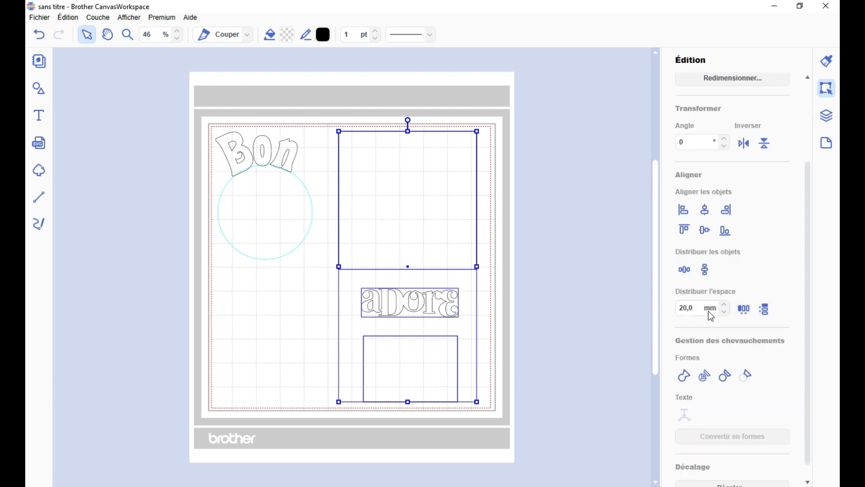
scroll(747, 327, "down", 1)
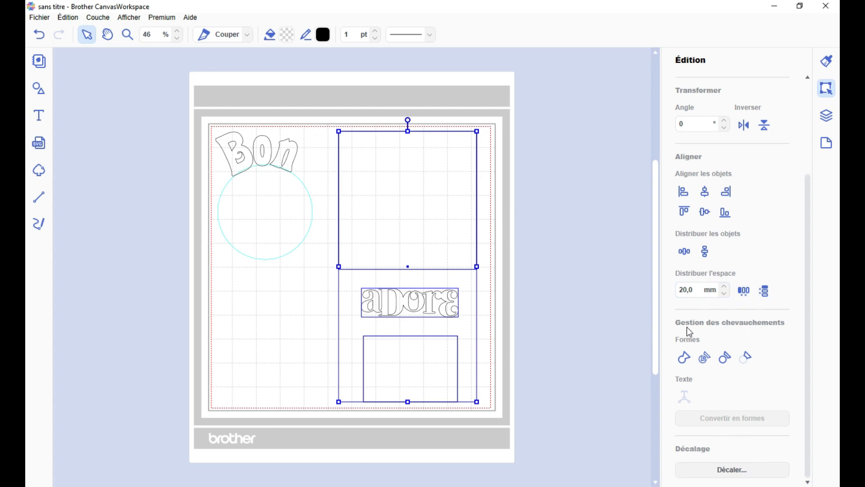
left_click(567, 324)
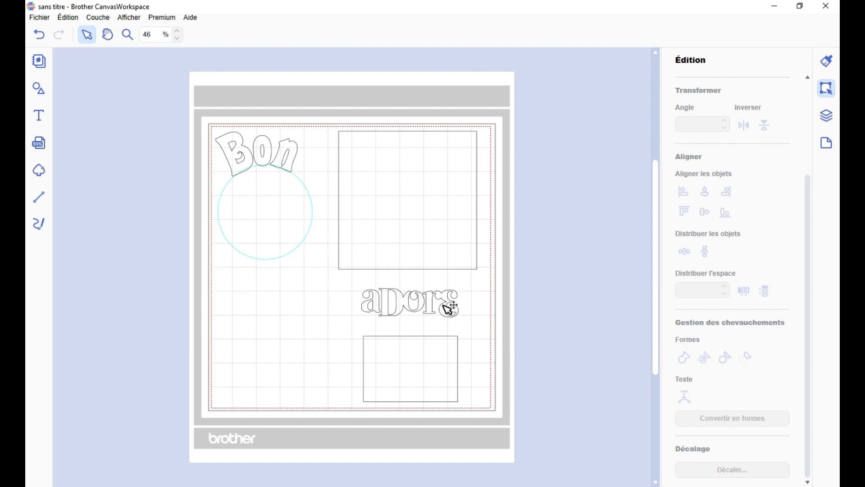
left_click_drag(450, 310, 586, 210)
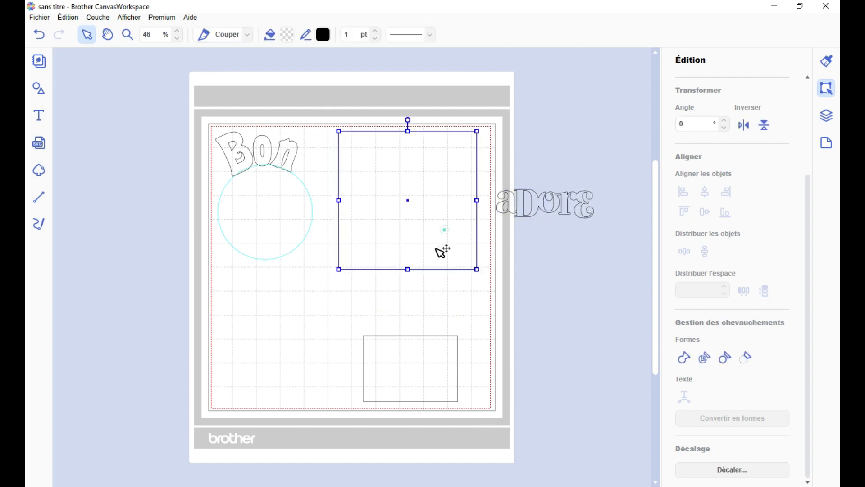
left_click_drag(440, 251, 495, 363)
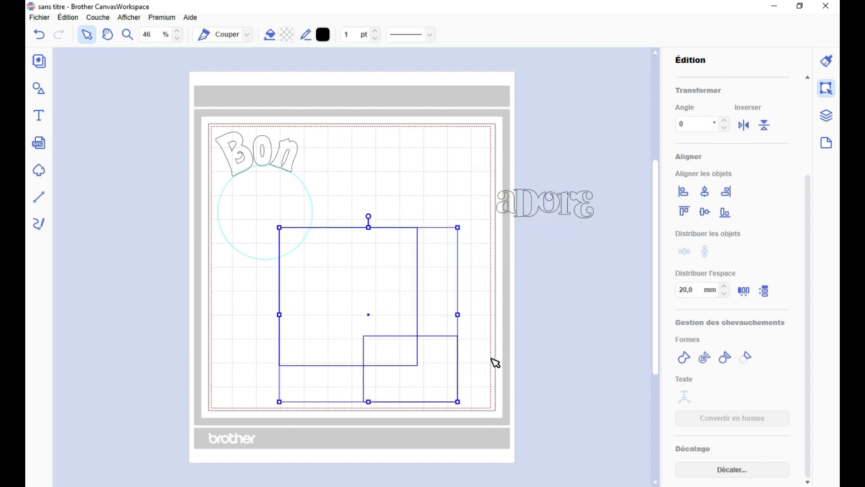
left_click_drag(432, 365, 462, 368)
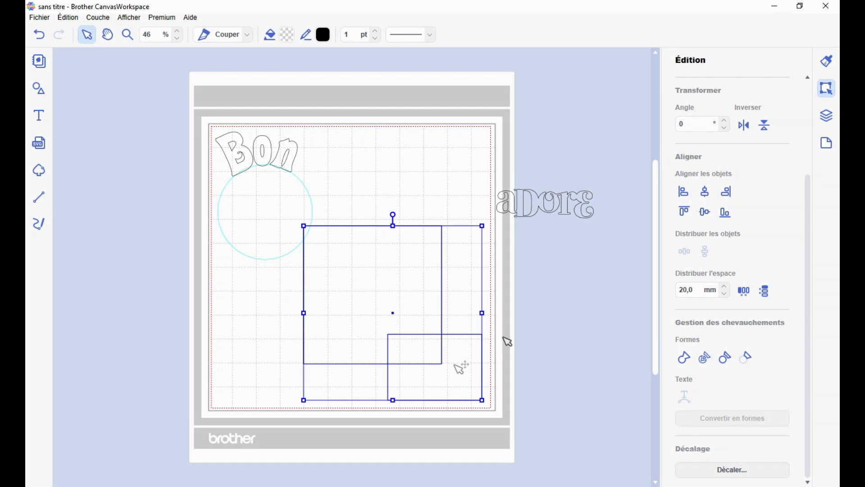
Step: Merge the overlapping square and rectangle into one outline, undo the merge and select both shapes again
left_click(687, 361)
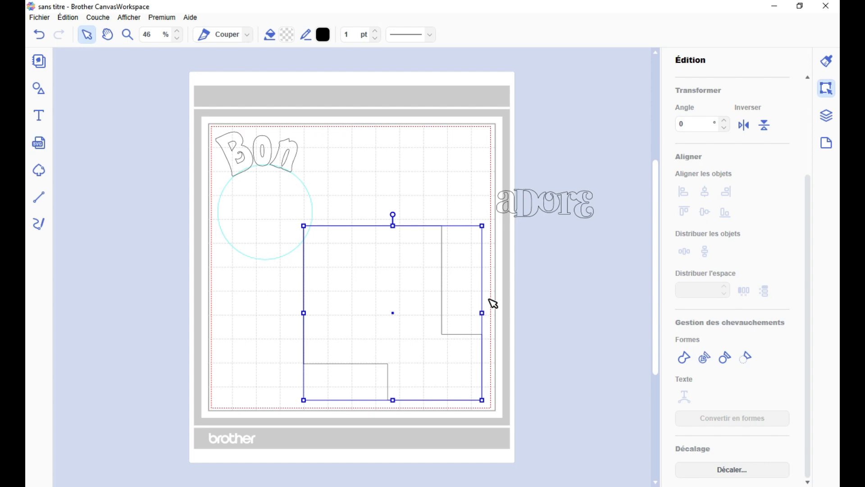
key("ctrl+z")
left_click_drag(533, 367, 382, 318)
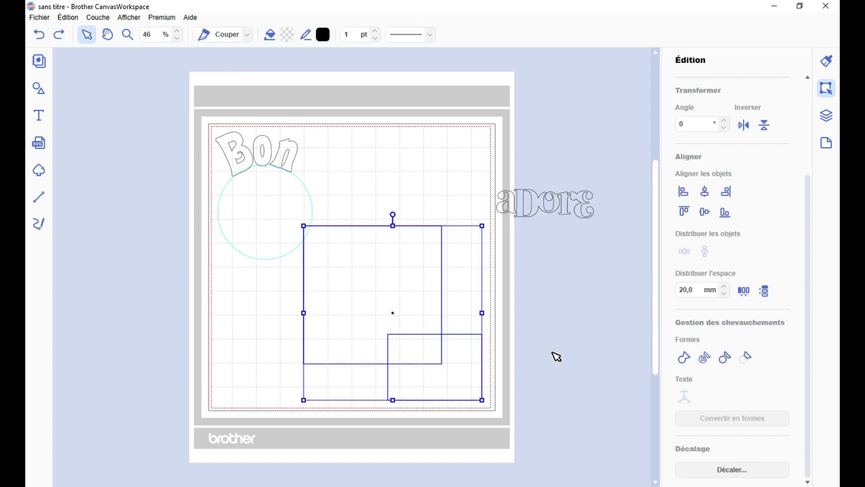
Step: Divide the overlapping square and rectangle into separate pieces, pull the pieces apart, and undo the moves and the division
left_click(706, 359)
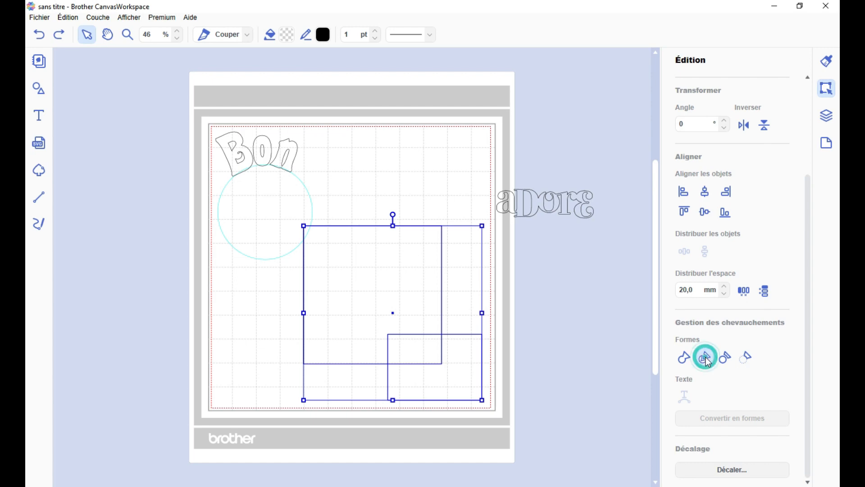
left_click(521, 365)
left_click_drag(478, 380, 509, 408)
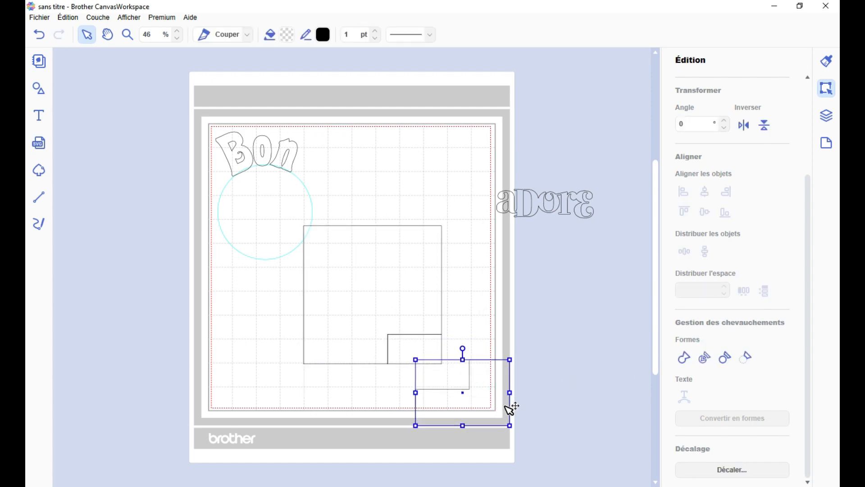
left_click_drag(418, 324, 391, 303)
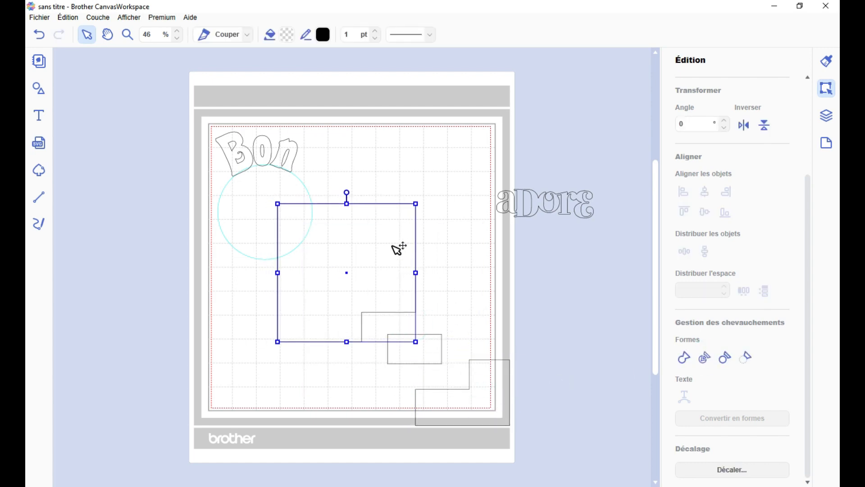
left_click(444, 344)
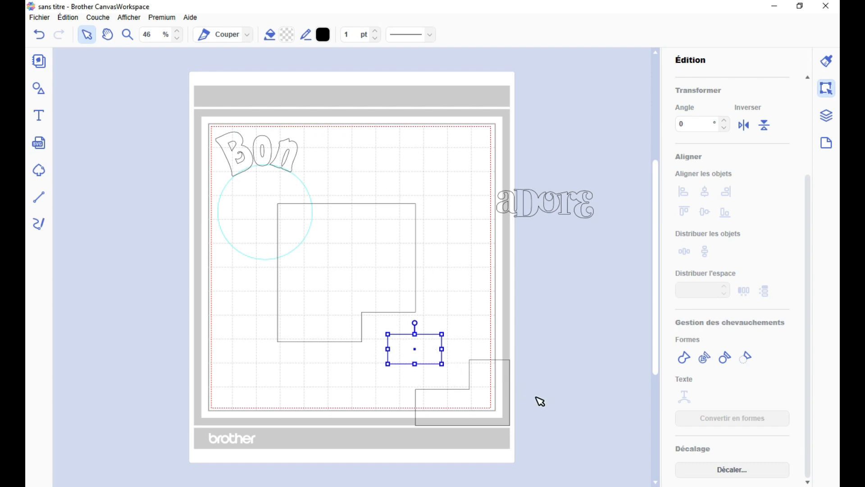
left_click(511, 388)
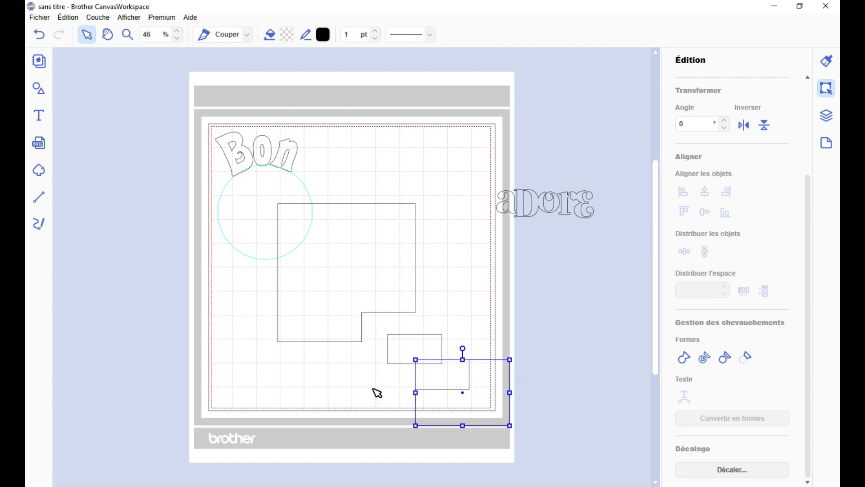
key("ctrl+z")
key("ctrl+z")
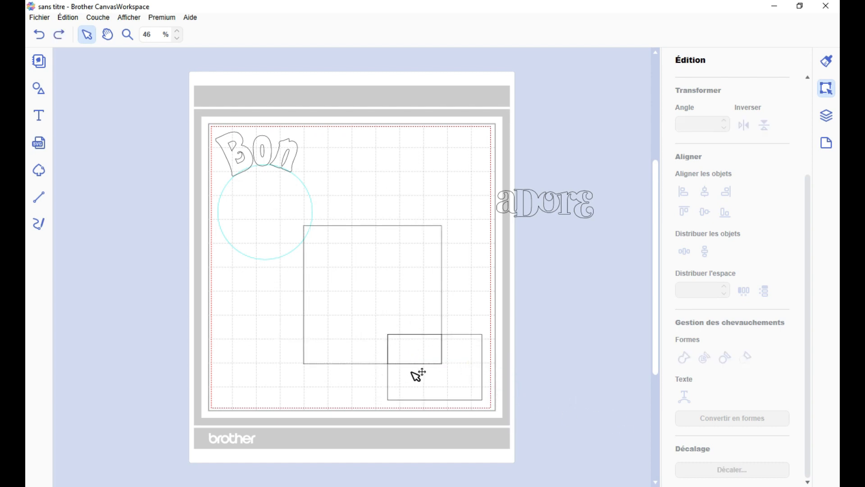
Step: Remove the overlaps between the square and rectangle, move the notched square away from the rectangle, and undo everything
left_click_drag(572, 379, 407, 315)
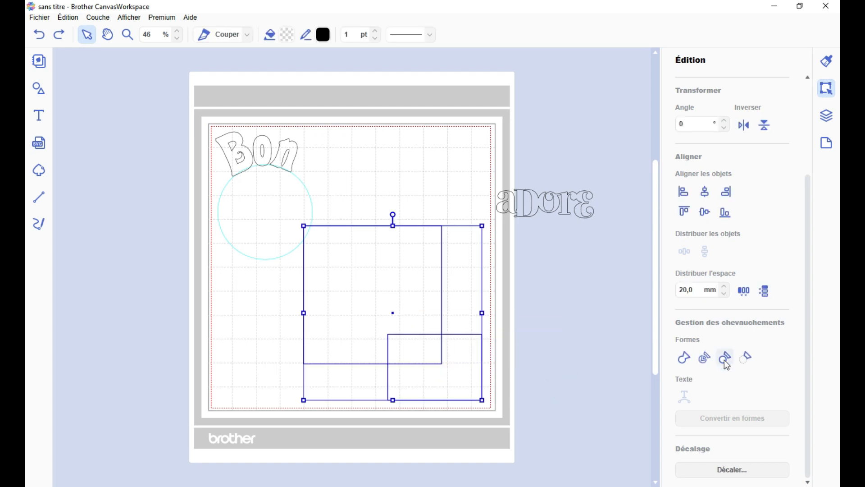
left_click(727, 358)
left_click_drag(416, 314, 402, 290)
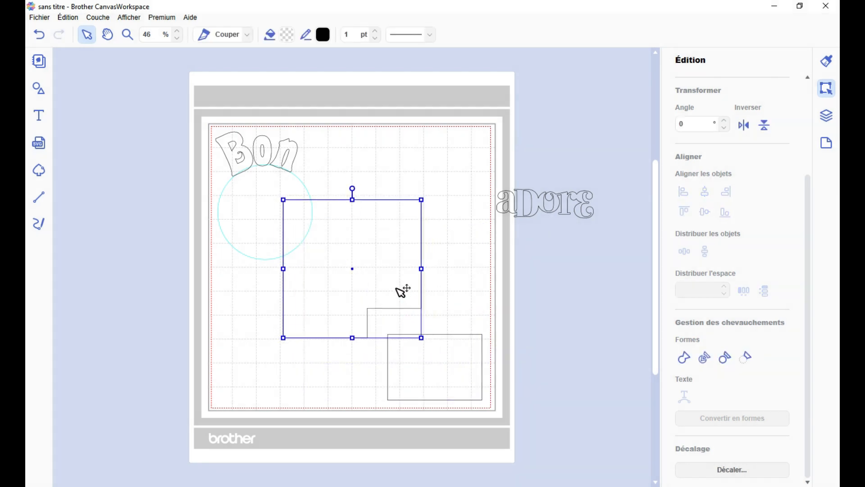
left_click(473, 353)
key("ctrl+z")
key("ctrl+z")
key("ctrl+z")
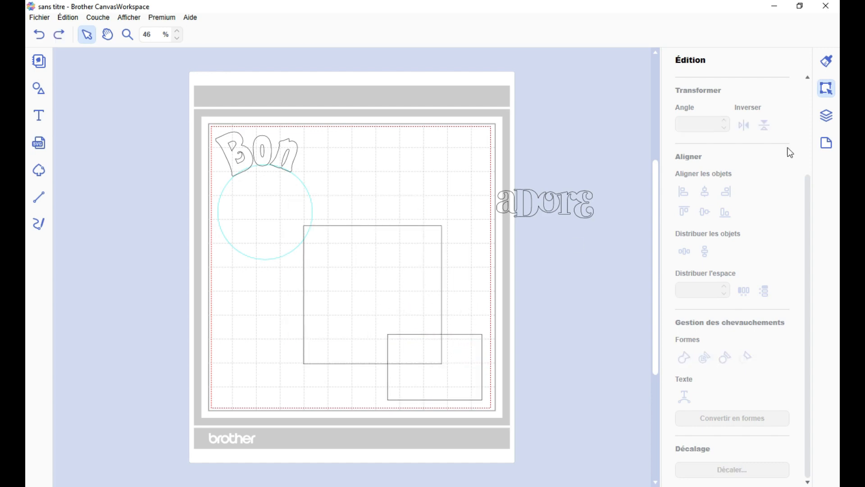
Step: Move the square's FORME layer above the rectangle's layer in the stacking order
left_click(827, 117)
left_click(722, 91)
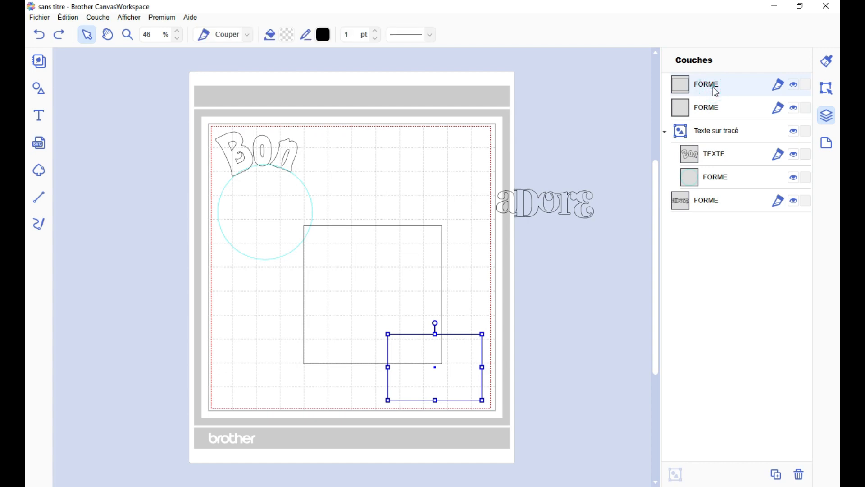
mouse_move(715, 105)
left_mouse_down()
mouse_move(707, 83)
mouse_move(709, 118)
mouse_move(721, 112)
mouse_move(705, 104)
left_mouse_up()
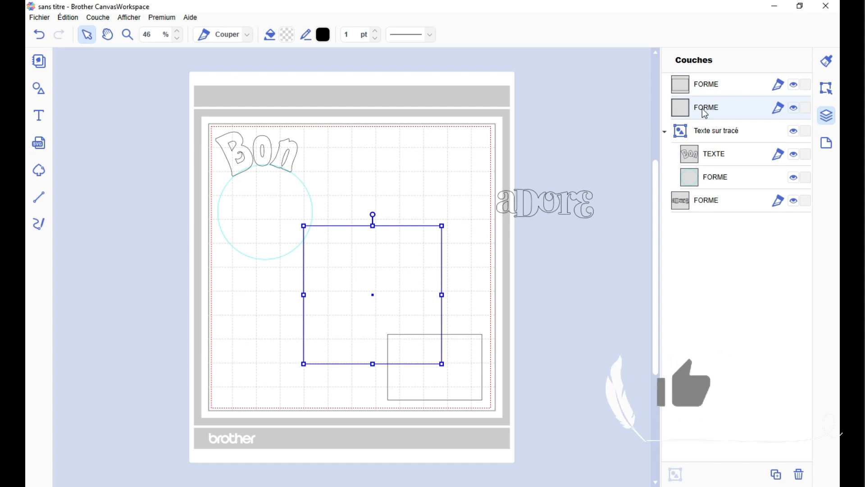
left_click_drag(703, 109, 711, 75)
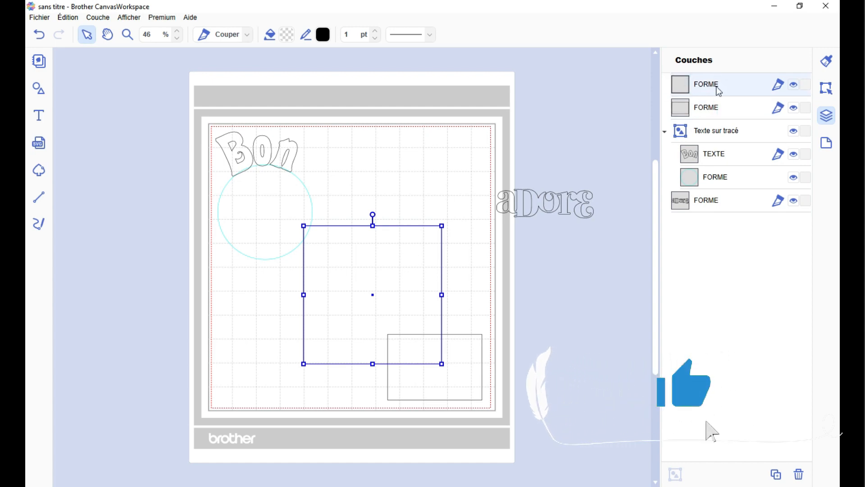
Step: Remove the overlaps with the square on top, move the notched rectangle away from it, and undo the operation
left_click(828, 90)
left_click_drag(512, 296, 396, 356)
scroll(735, 412, "down", 1)
scroll(736, 413, "down", 1)
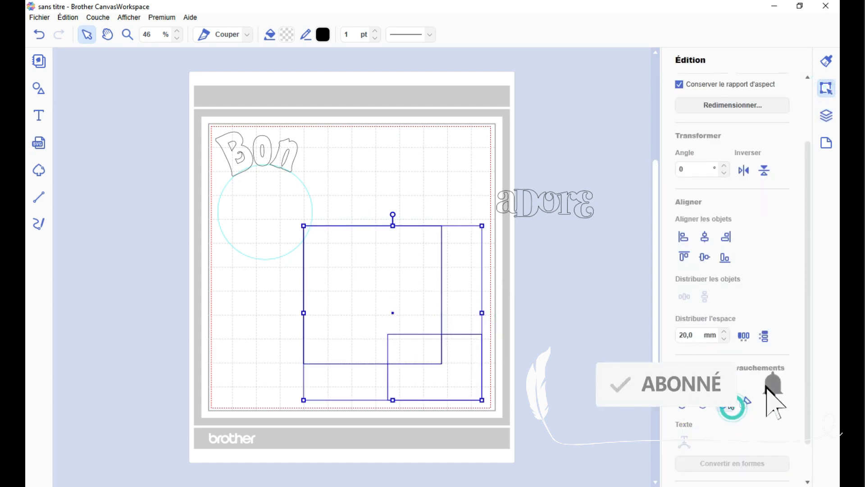
left_click(574, 382)
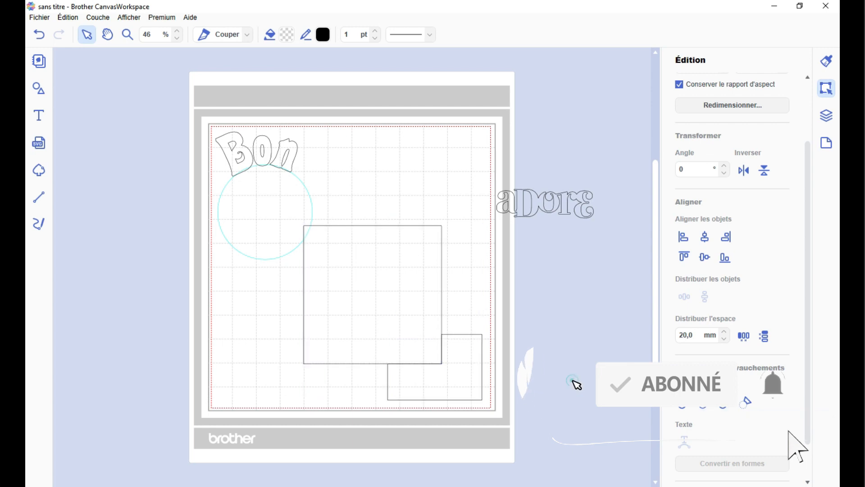
left_click(464, 373)
left_click_drag(477, 387, 492, 404)
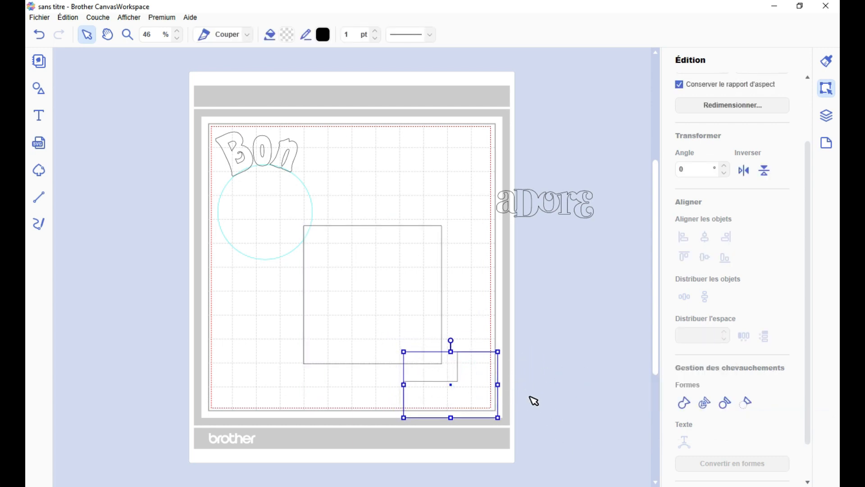
key("ctrl+z")
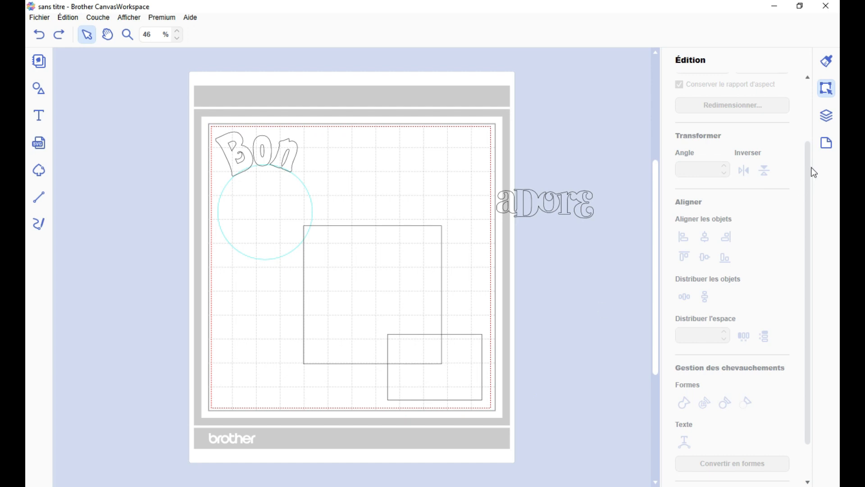
Step: Check the layer order, subtract the square from the rectangle with Enlever, and undo the subtraction
left_click(827, 116)
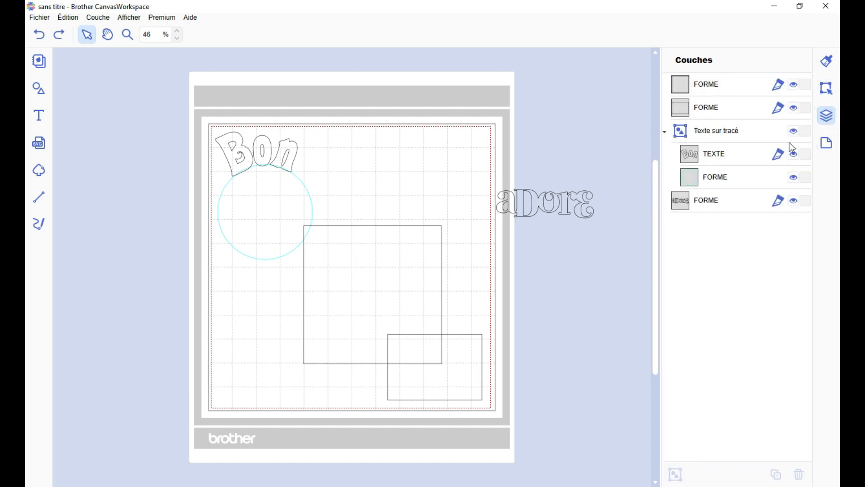
left_click(828, 89)
left_click_drag(556, 390, 416, 310)
scroll(744, 421, "down", 2)
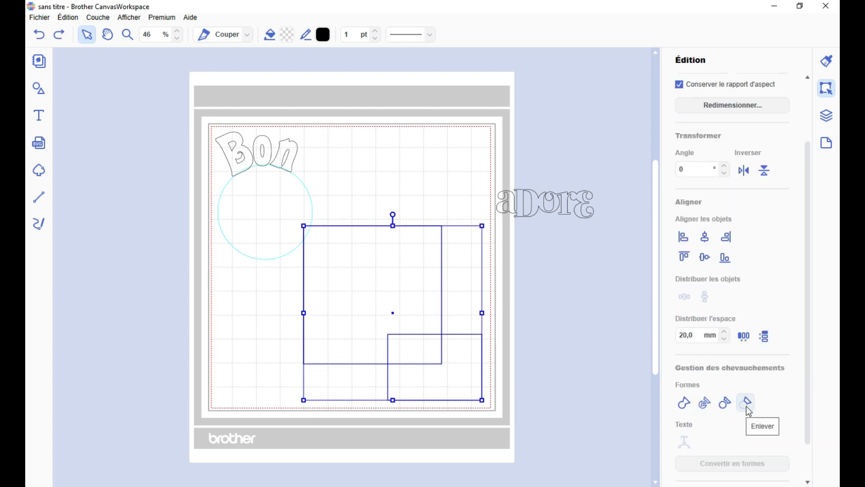
left_click(744, 404)
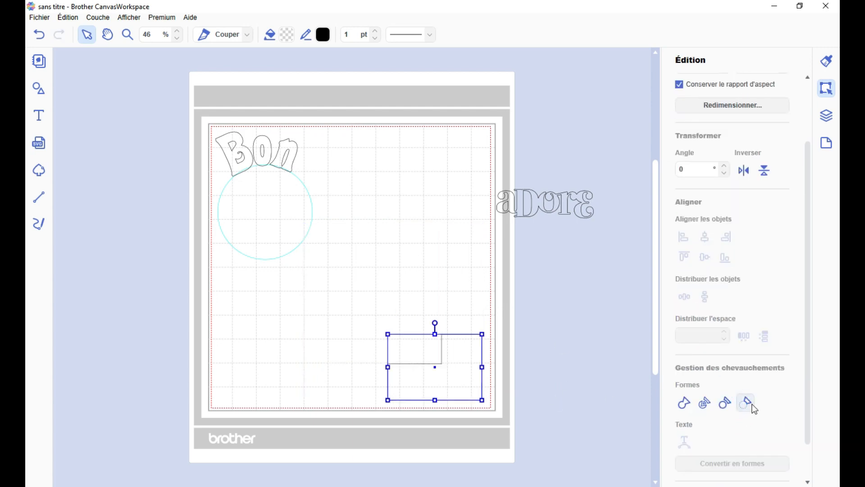
left_click(517, 380)
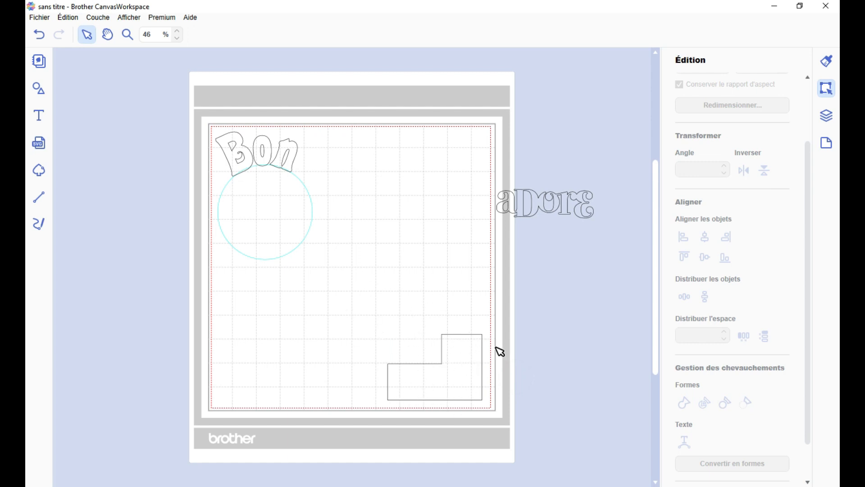
key("ctrl+z")
Step: Divide the reordered square and rectangle into pieces, spread out the two notched parts, and undo all of it
left_click_drag(523, 363, 392, 323)
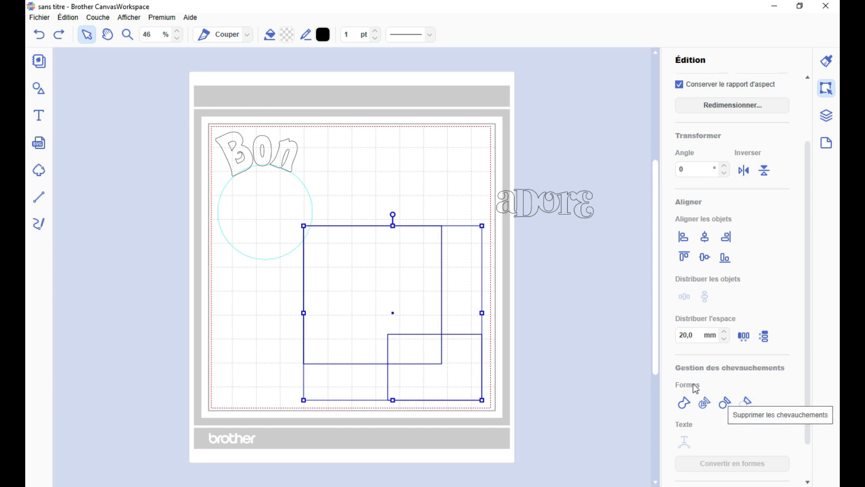
left_click(707, 407)
left_click(563, 361)
left_click_drag(475, 380, 497, 407)
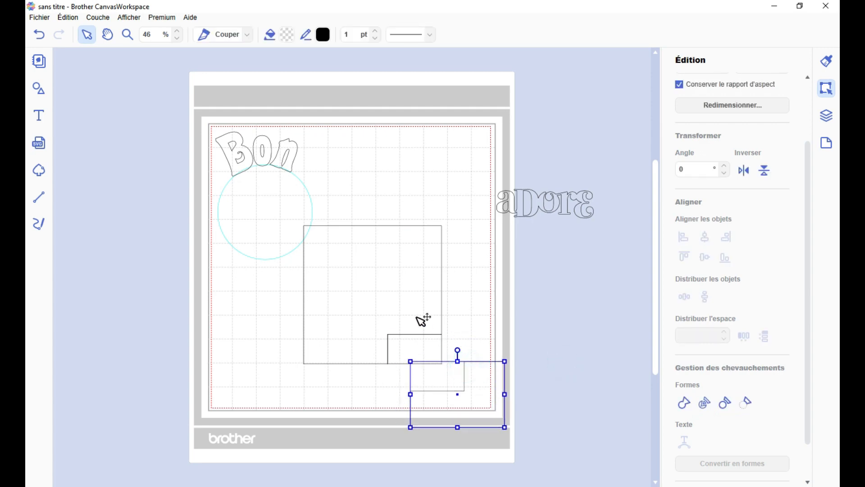
left_click_drag(424, 320, 399, 297)
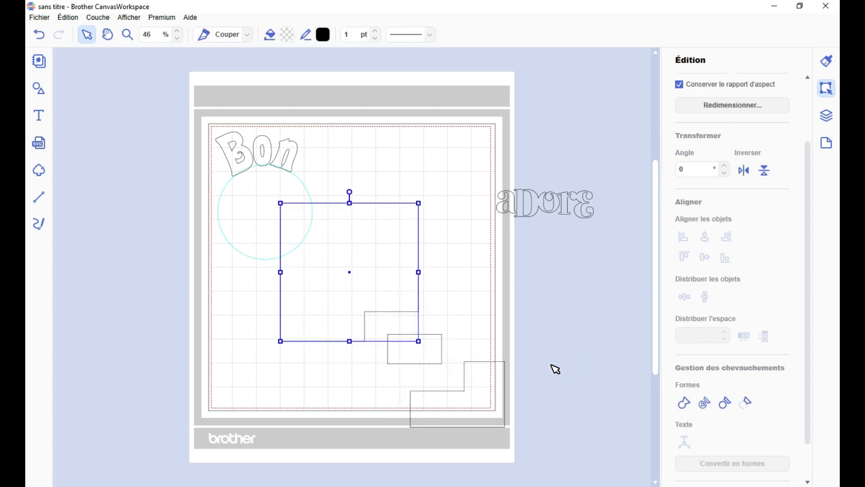
key("ctrl+z")
key("ctrl+z")
key("ctrl+z")
key("ctrl+z")
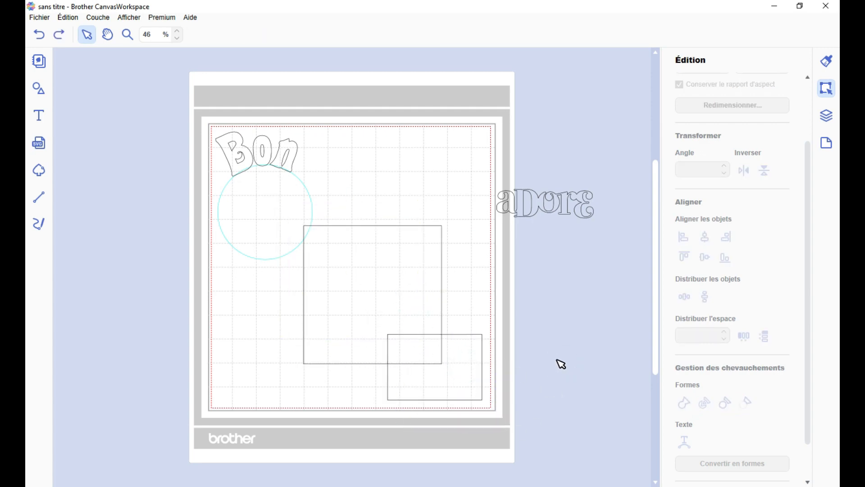
Step: Move the square and rectangle together past the page's right edge and delete the Bon text with its circle path
left_click_drag(528, 355, 524, 309)
left_click(600, 302)
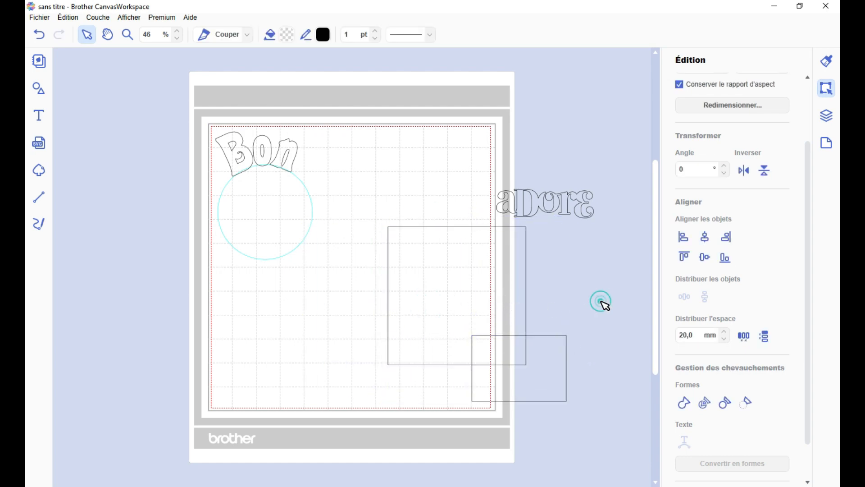
left_click_drag(269, 144, 294, 174)
key("Delete")
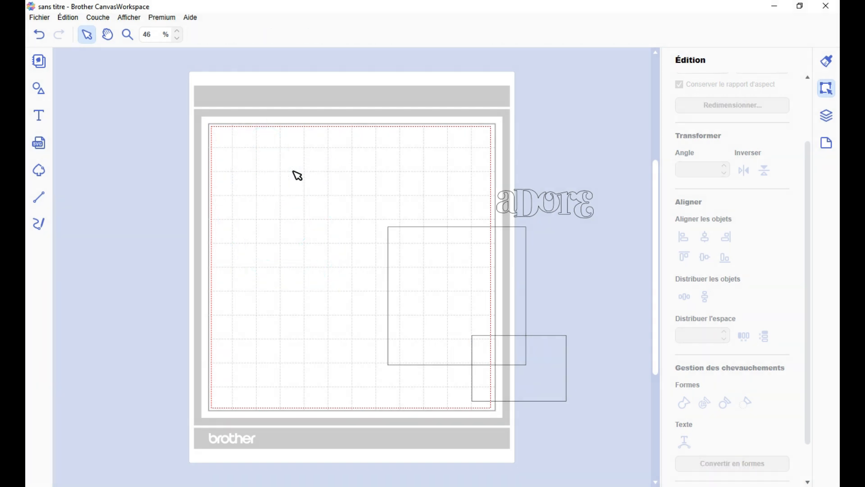
Step: Add the text Bonjour in the upper-left part of the page
left_click(39, 116)
left_click(261, 168)
type("Bonjour")
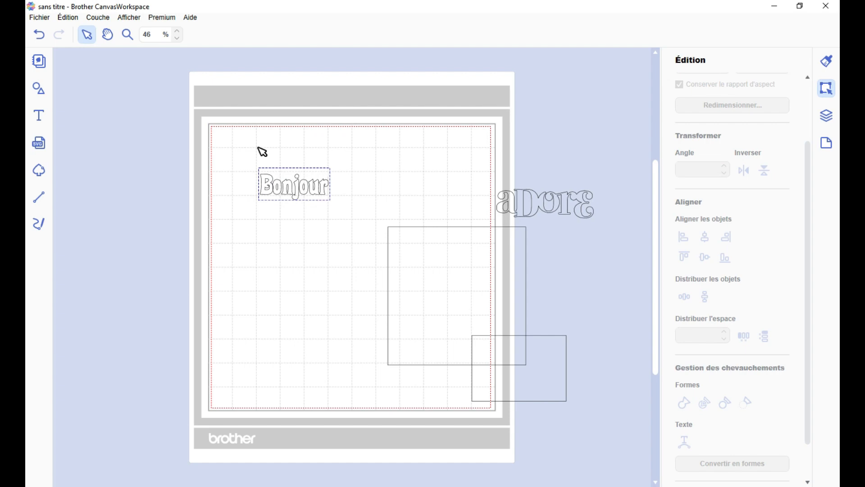
Step: Insert a circle and place it below Bonjour, enlarging both the circle and the word
left_click(43, 84)
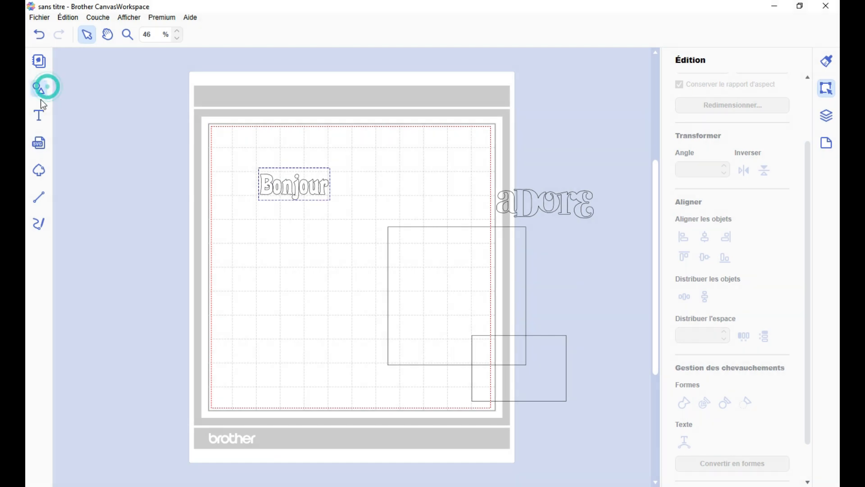
scroll(141, 299, "down", 5)
left_click_drag(105, 357, 404, 289)
left_click(41, 89)
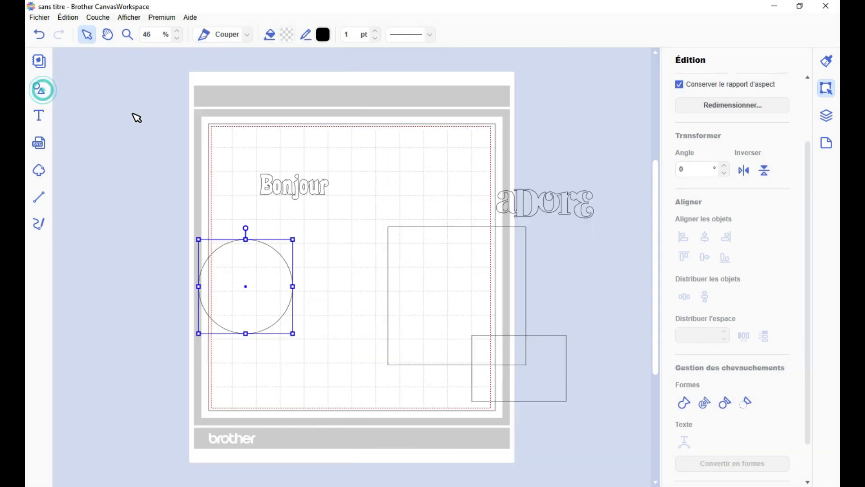
left_click_drag(292, 334, 316, 370)
left_click_drag(270, 297, 332, 269)
left_click(295, 186)
left_click_drag(329, 174, 348, 167)
Step: Fit Bonjour to the circle's path and slide its starting point around to the circle's left side
left_click(317, 266, "shift")
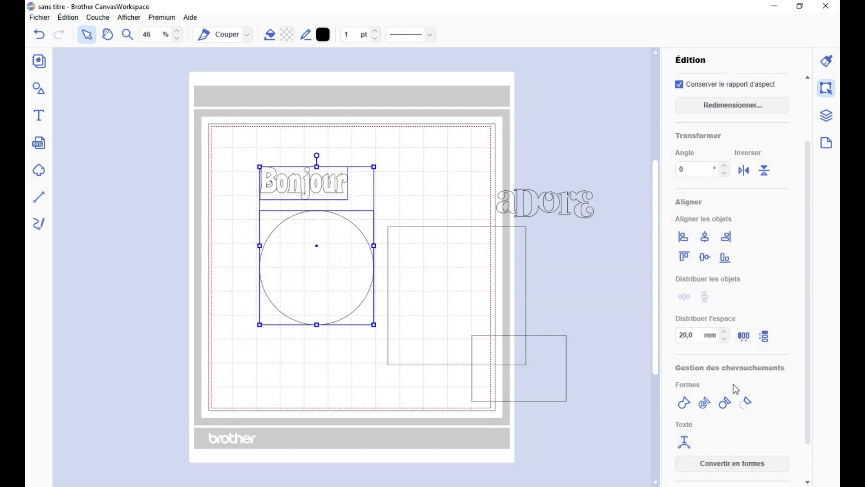
left_click(688, 447)
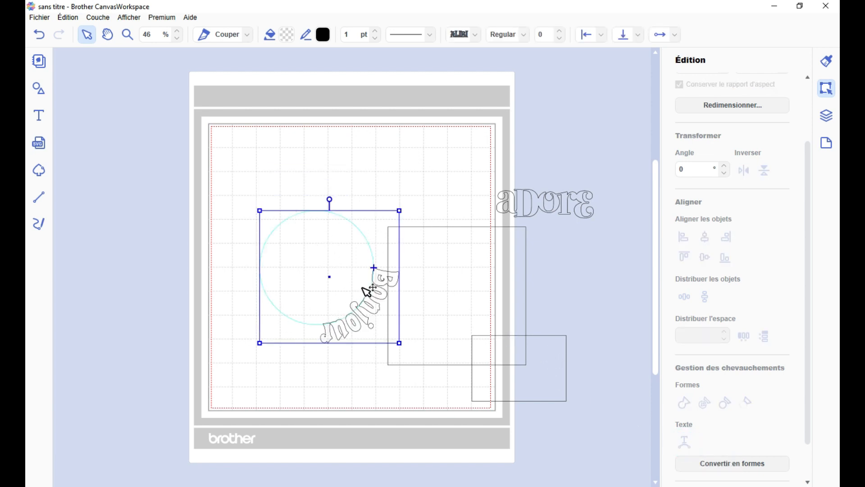
left_click_drag(382, 281, 271, 259)
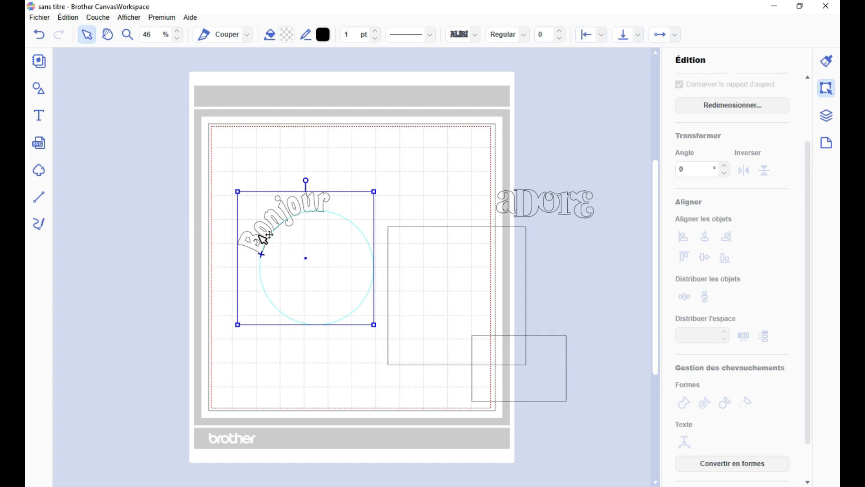
mouse_move(265, 254)
left_mouse_down()
mouse_move(280, 244)
mouse_move(260, 259)
left_mouse_up()
Step: Convert the curved Bonjour into shapes, move it around the page, and undo back to its original starting point on the circle
left_click(729, 465)
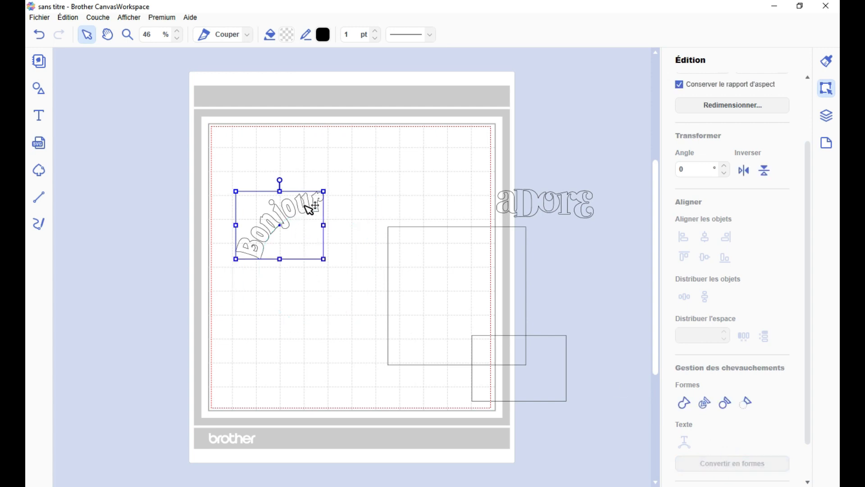
left_click_drag(302, 214, 418, 247)
left_click_drag(469, 254, 310, 174)
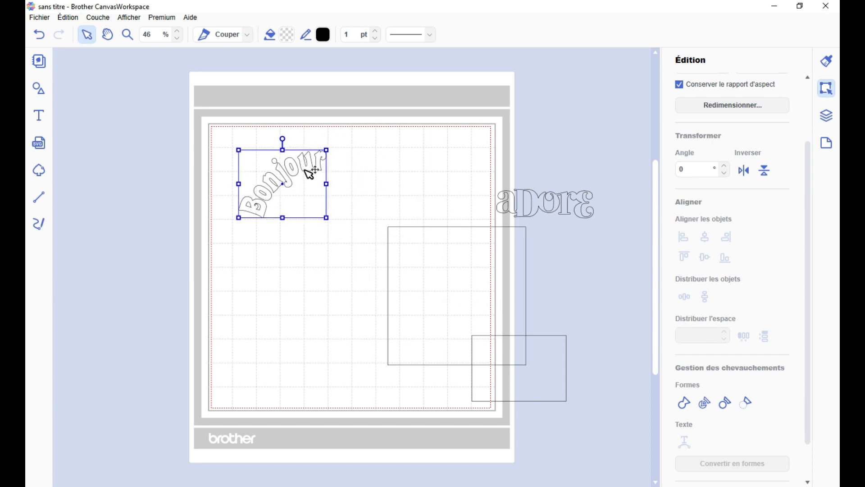
key("ctrl+z")
key("ctrl+z")
key("ctrl+z")
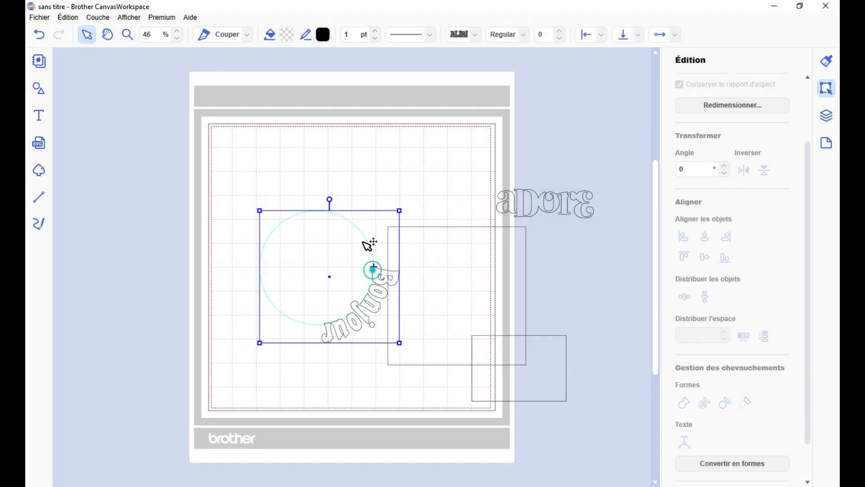
Step: Slide Bonjour's starting point to the circle's upper left, and arrange the curved text, large square, aDORE and small rectangle inside the cutting area
left_click_drag(372, 269, 271, 150)
left_click(294, 198)
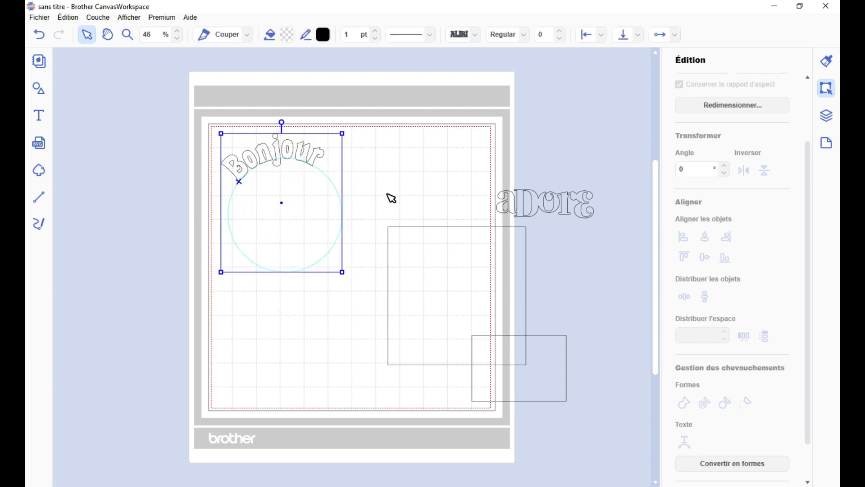
left_click_drag(449, 275, 410, 188)
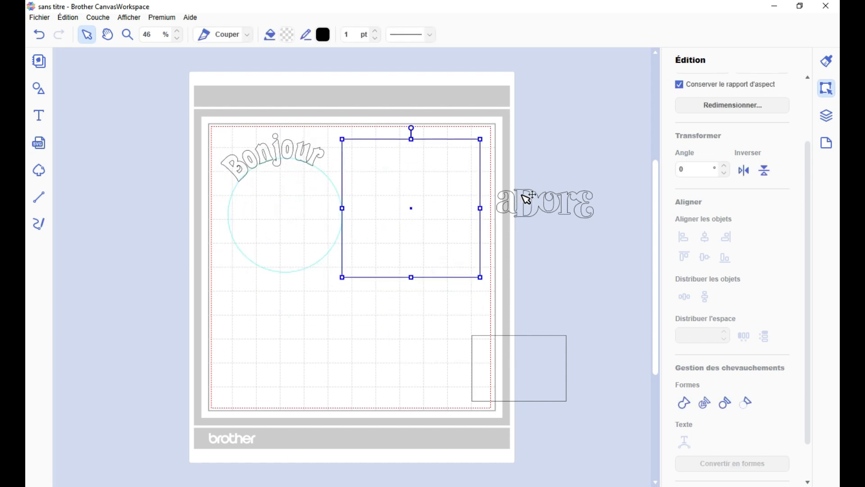
left_click_drag(527, 198, 256, 299)
left_click_drag(517, 370, 439, 323)
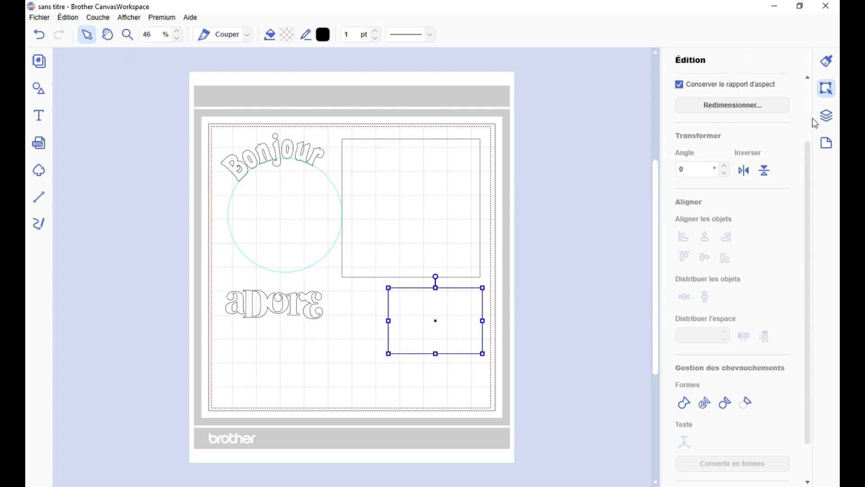
scroll(773, 378, "up", 3)
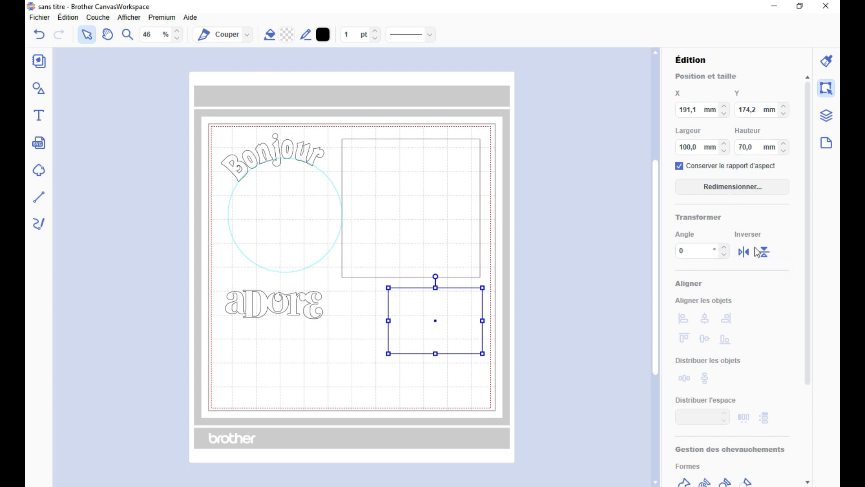
scroll(755, 247, "down", 4)
scroll(753, 244, "up", 2)
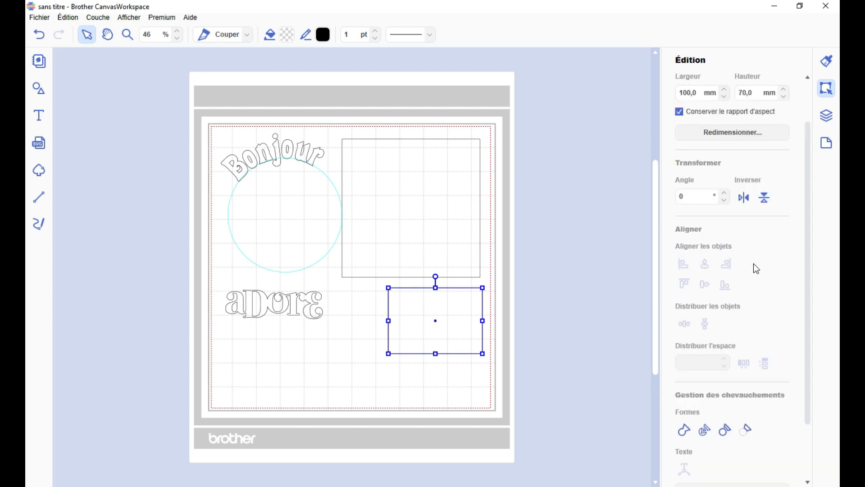
scroll(749, 284, "up", 2)
scroll(736, 313, "down", 2)
scroll(734, 311, "down", 3)
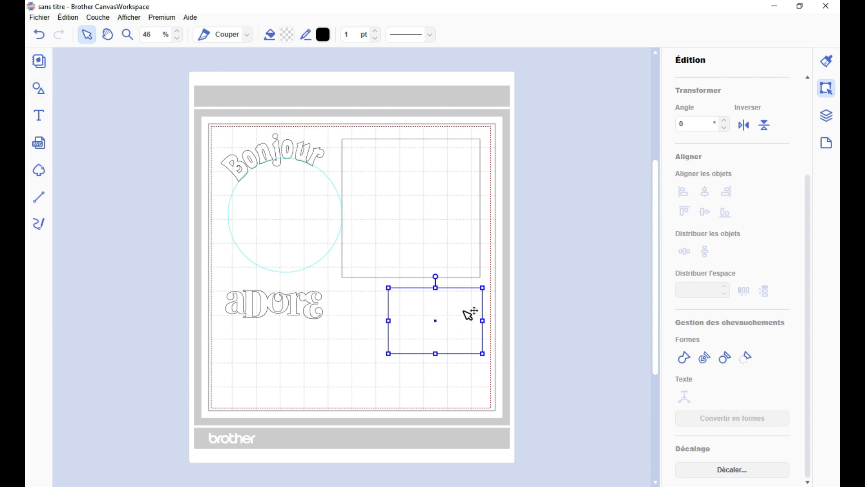
Step: Overlap the small rectangle with the large square's lower-right corner, merge the two shapes, and undo the merge
left_click_drag(469, 314, 522, 283)
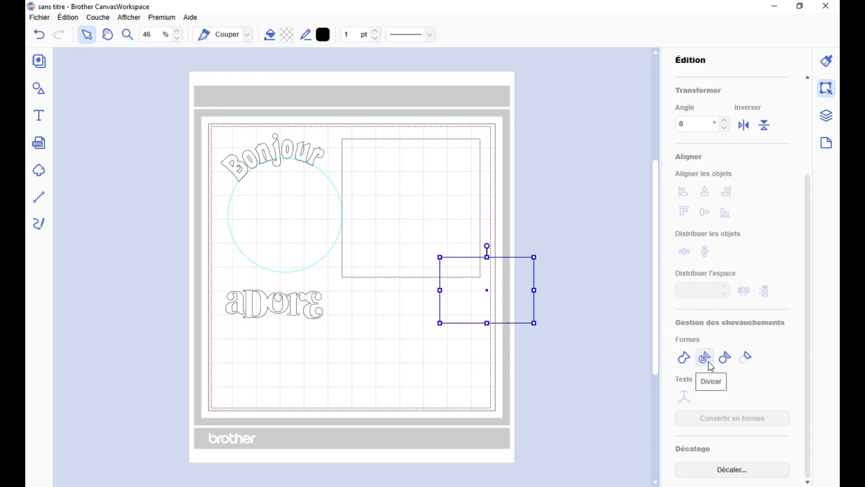
left_click_drag(486, 292, 504, 283)
left_click_drag(593, 289, 449, 235)
left_click(684, 357)
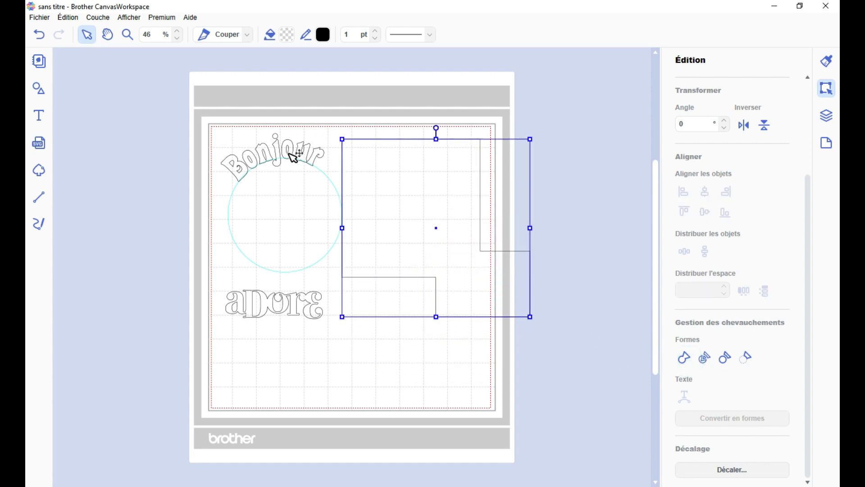
key("ctrl+z")
Step: Move the small rectangle off the large square, merge aDORE with the square after placing it fully inside, and undo the merge
left_click_drag(512, 284, 472, 318)
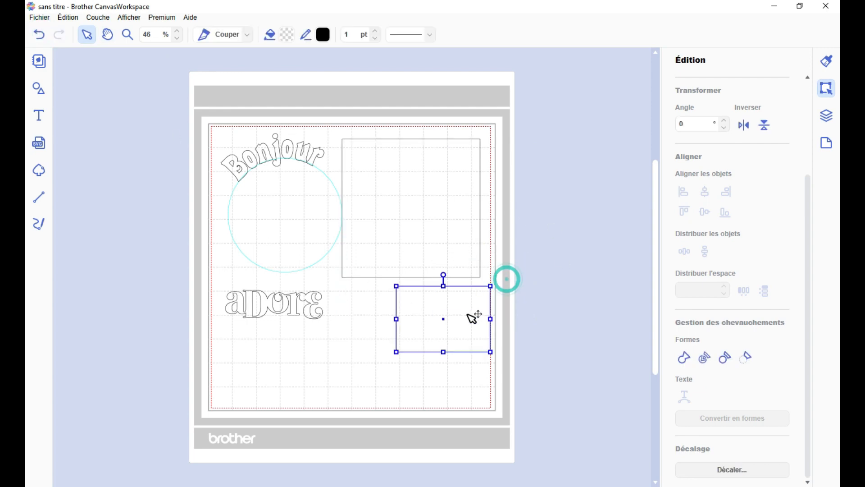
left_click_drag(286, 305, 417, 201)
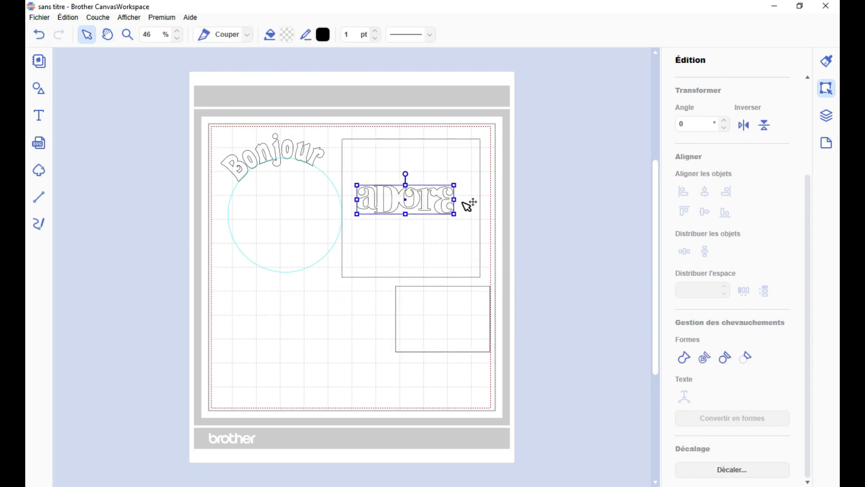
left_click_drag(516, 176, 404, 218)
left_click(684, 357)
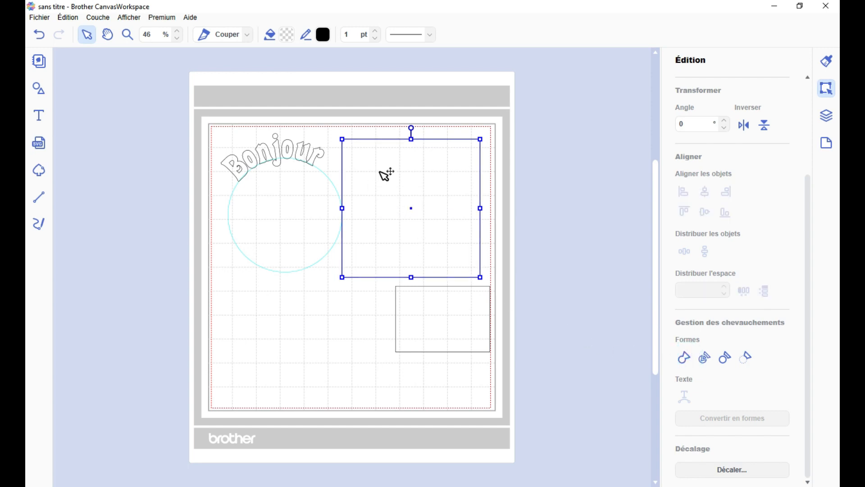
key("ctrl+z")
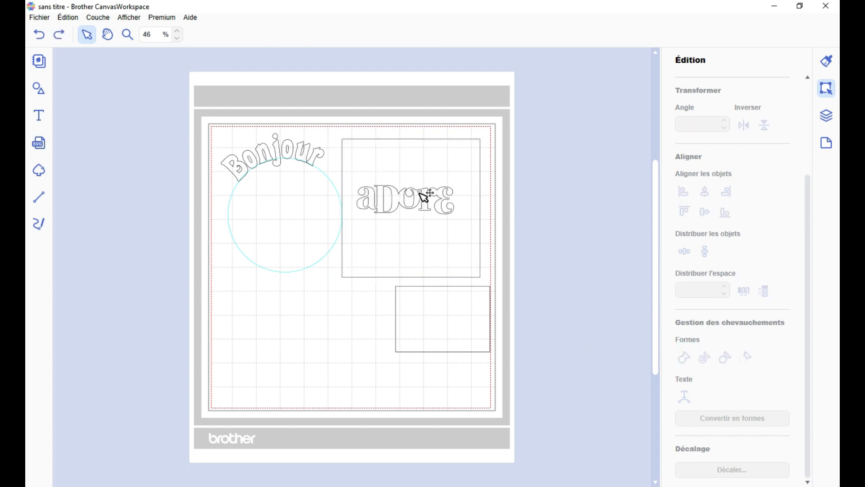
Step: Shift the large square left so aDORE's last letter crosses its edge, merge both shapes, and undo the merge
left_click_drag(419, 192, 378, 188)
left_click_drag(480, 182, 406, 210)
left_click(686, 359)
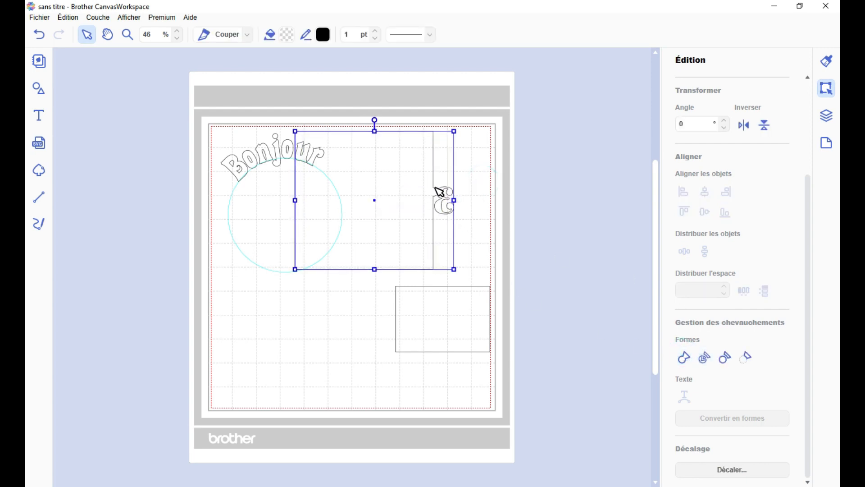
key("ctrl+z")
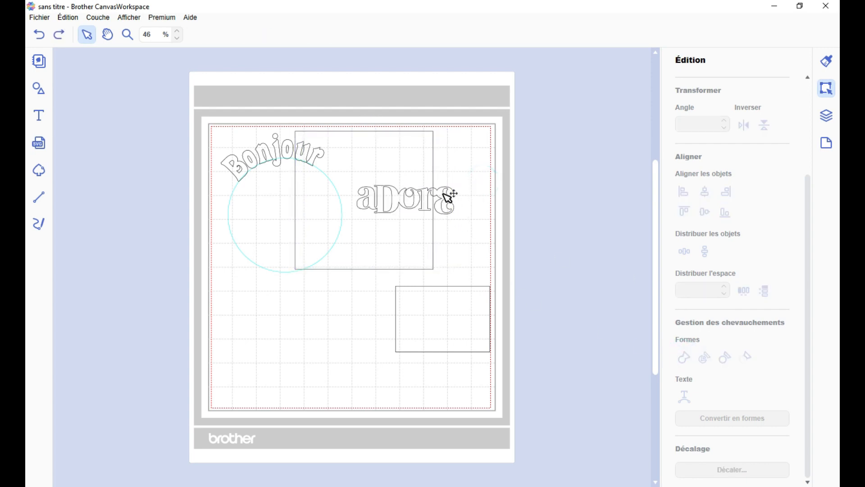
Step: Separate the shapes: large square at the page's lower left, small rectangle at the lower right and aDORE at the upper right
left_click_drag(408, 156, 454, 158)
left_click_drag(428, 202, 300, 327)
left_click_drag(444, 322, 441, 376)
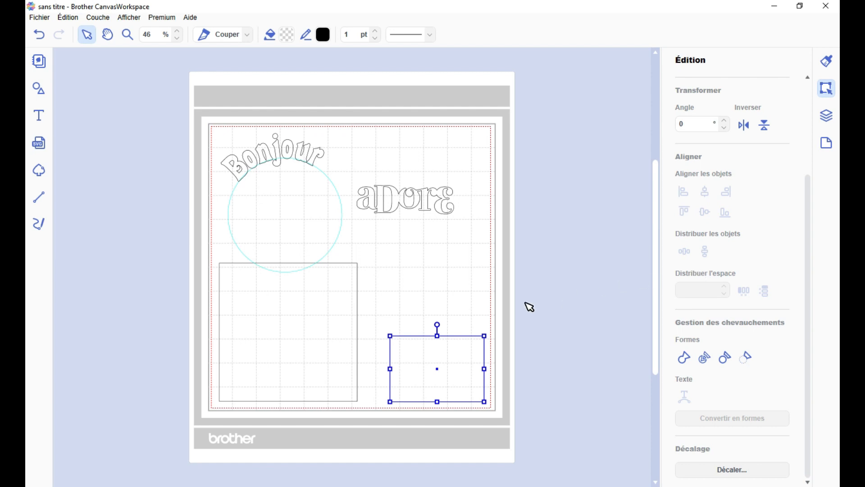
left_click_drag(421, 197, 445, 146)
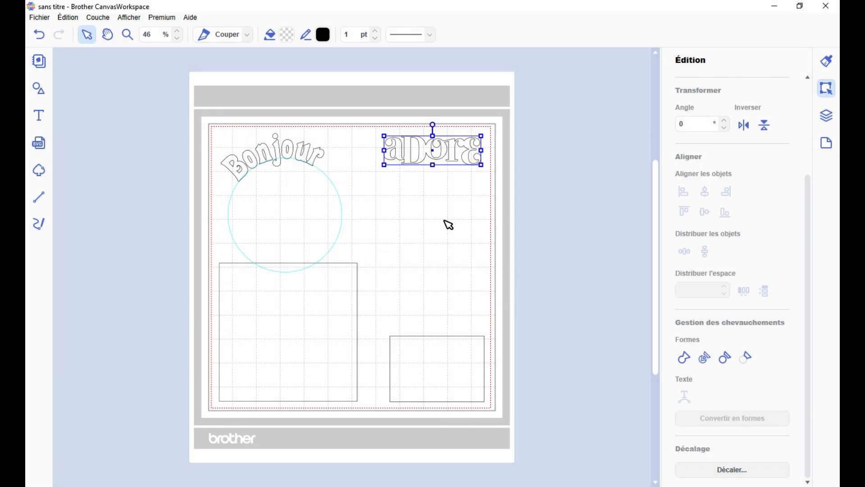
Step: Check the layer order and inspect the Disposition options available for the large square
left_click(827, 116)
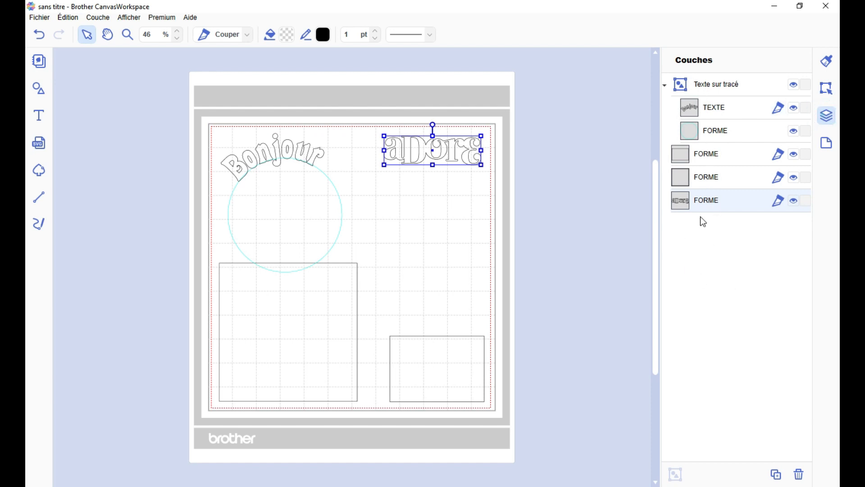
left_click(827, 89)
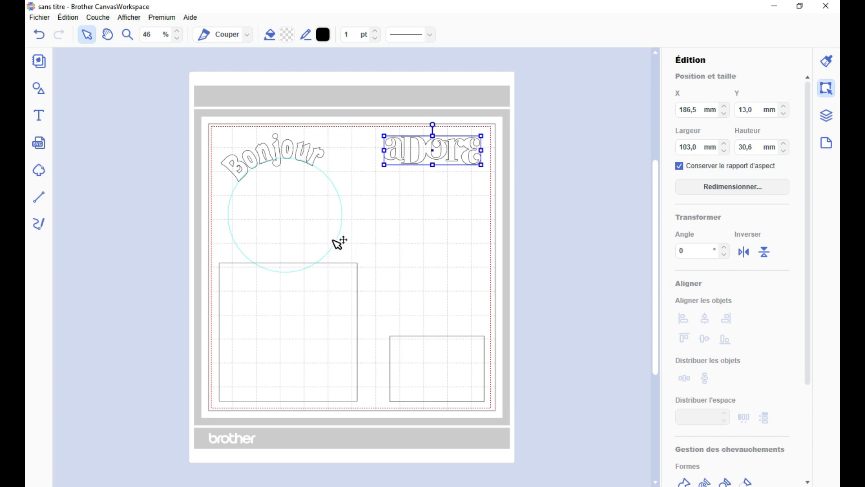
right_click(323, 320)
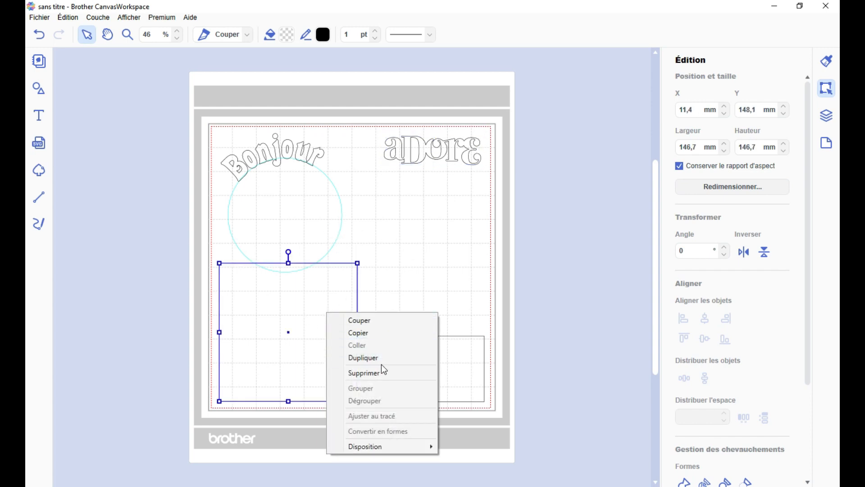
mouse_move(383, 445)
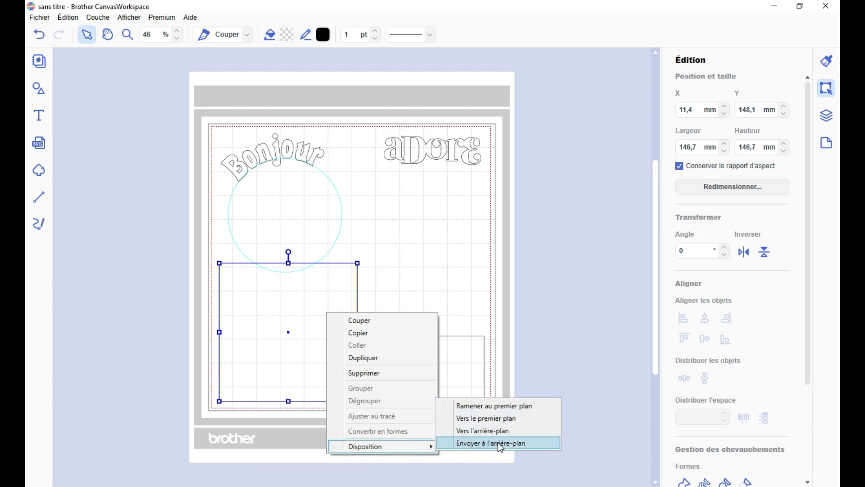
left_click(452, 301)
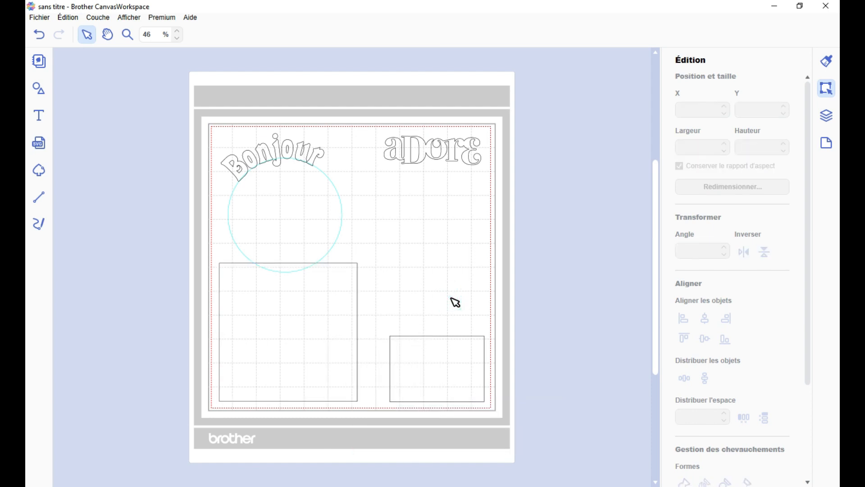
Step: Nudge the large square slightly, and reorder the Texte sur tracé group beneath all other layers with its contents collapsed
mouse_move(336, 358)
left_mouse_down()
mouse_move(426, 332)
mouse_move(363, 341)
mouse_move(342, 366)
left_mouse_up()
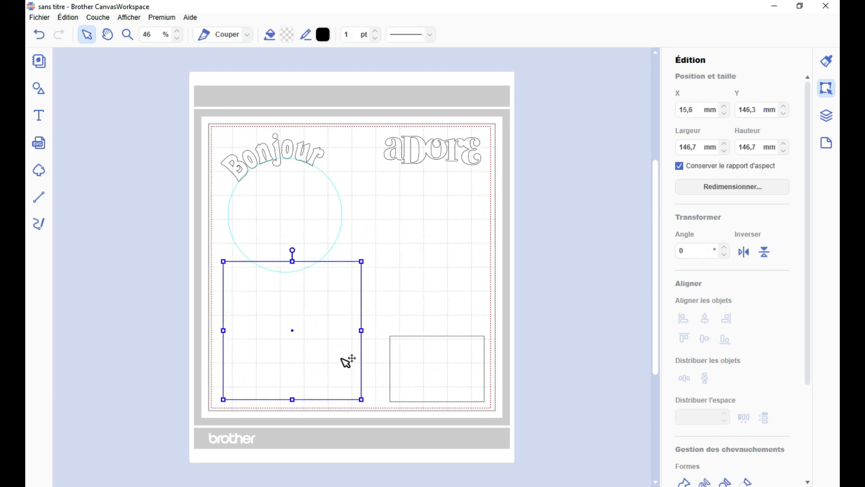
left_click(827, 117)
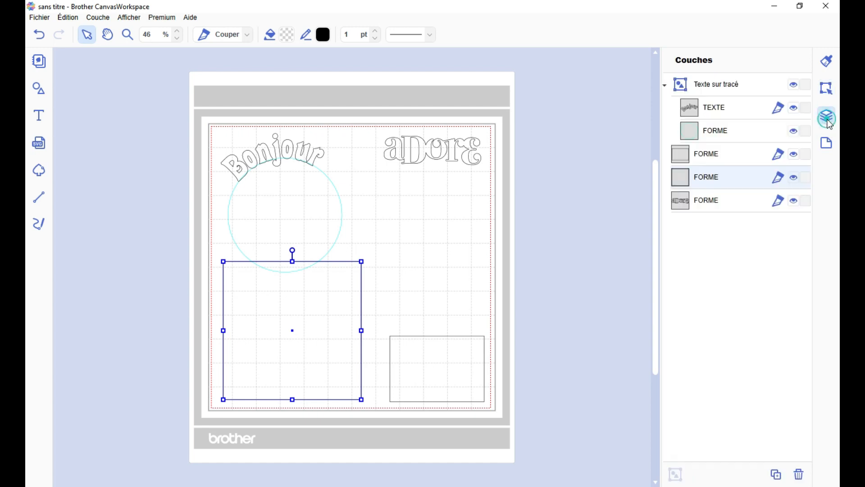
left_click_drag(726, 84, 718, 286)
left_click_drag(718, 247, 718, 248)
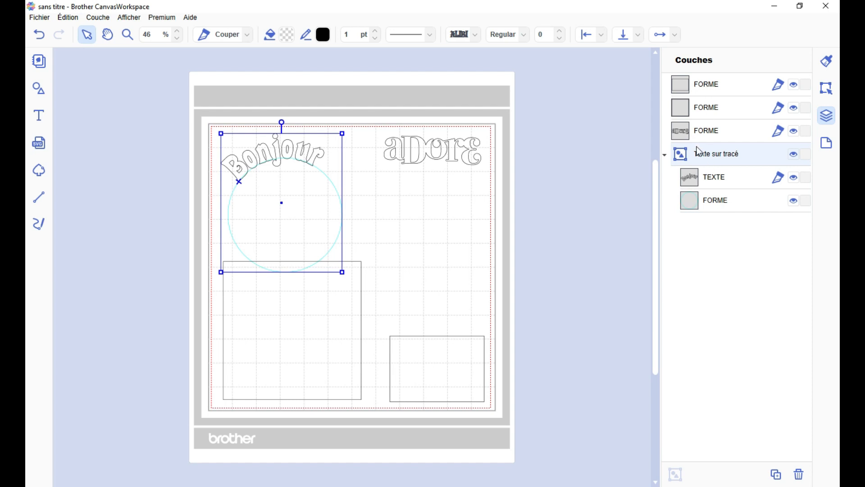
left_click(667, 155)
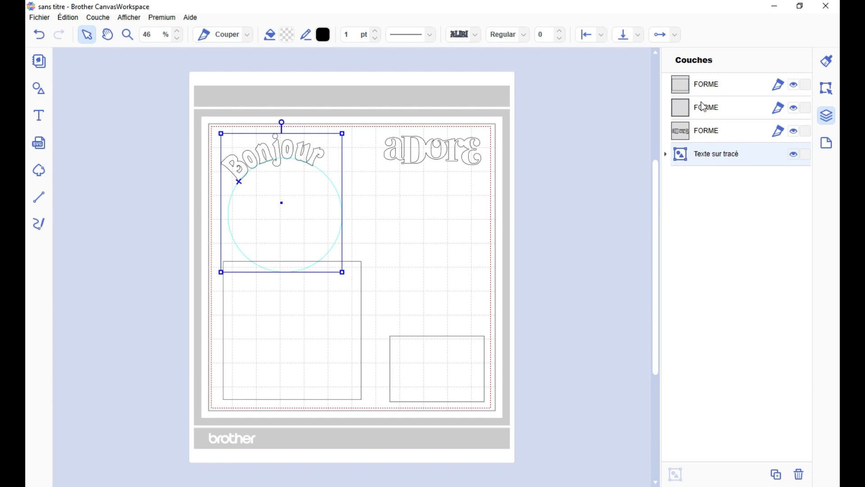
left_click(421, 305)
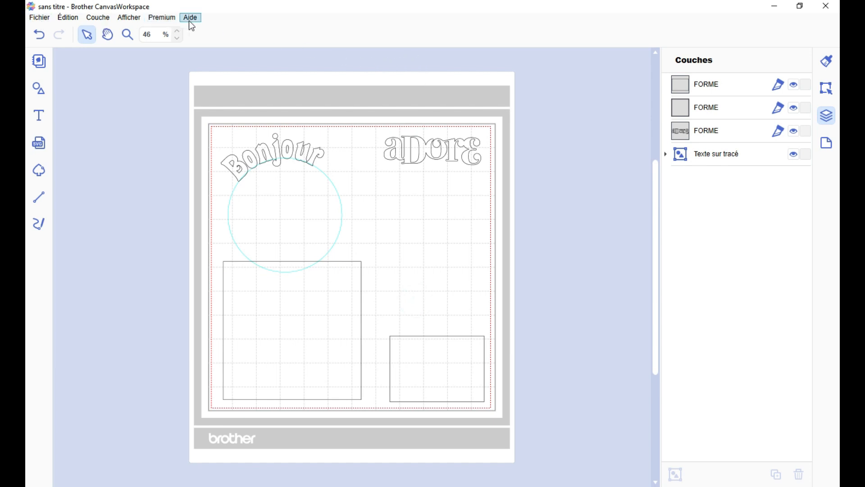
Step: Examine the Premium, Afficher and Couche commands and the actions available for the selected large square
left_click(159, 20)
mouse_move(190, 18)
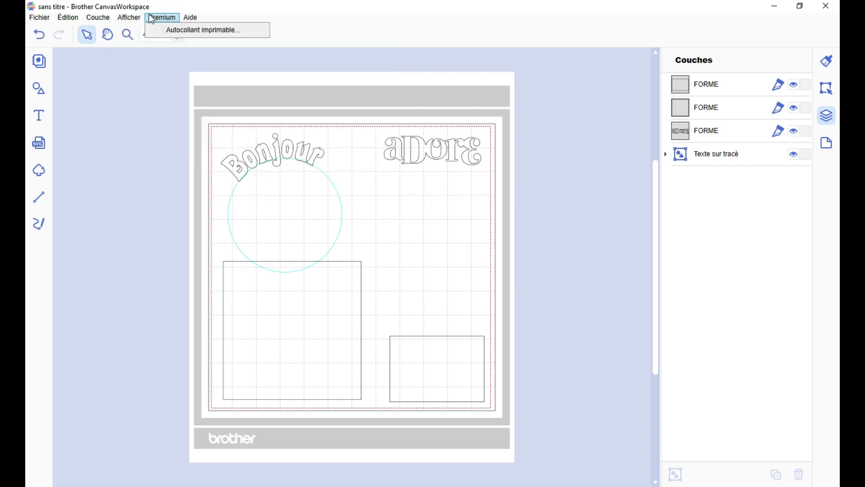
mouse_move(125, 20)
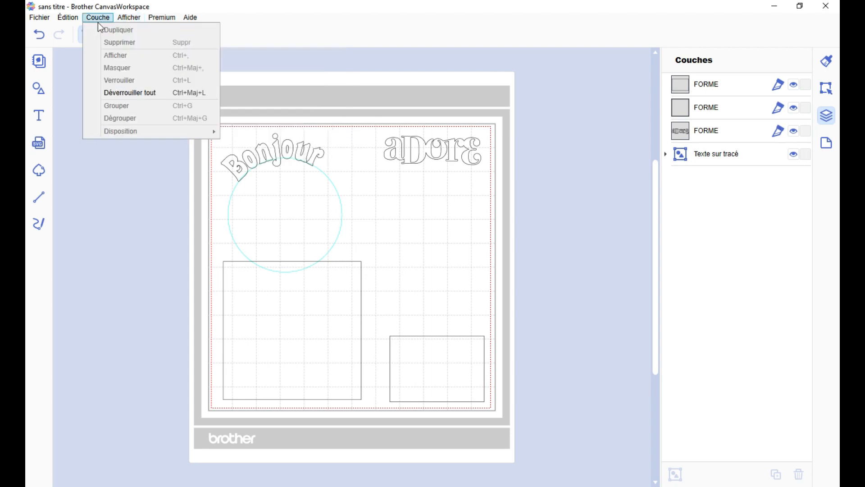
left_click(359, 263)
right_click(348, 285)
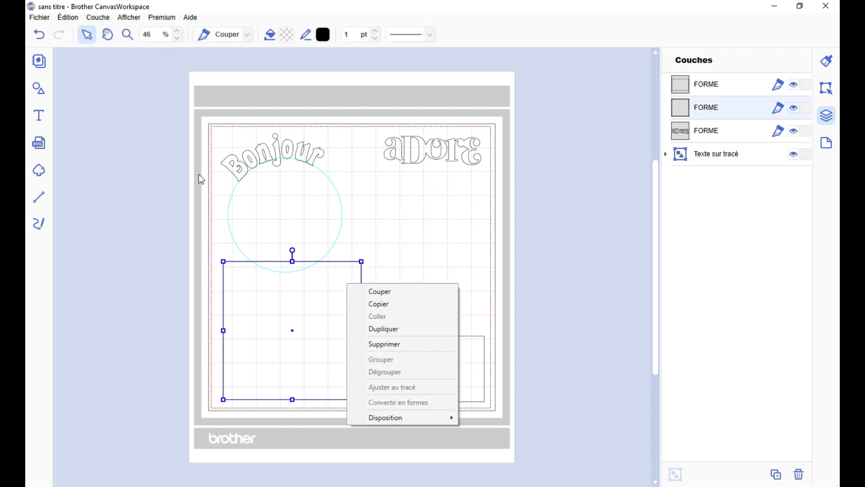
left_click(67, 17)
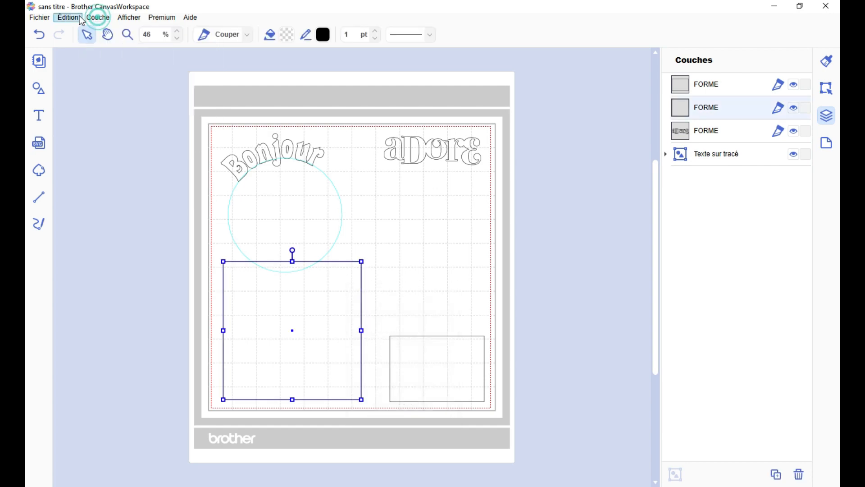
Step: Examine the Édition and Afficher commands, plus the Fichier commands for opening, saving, importing, exporting and transferring files
left_click(193, 18)
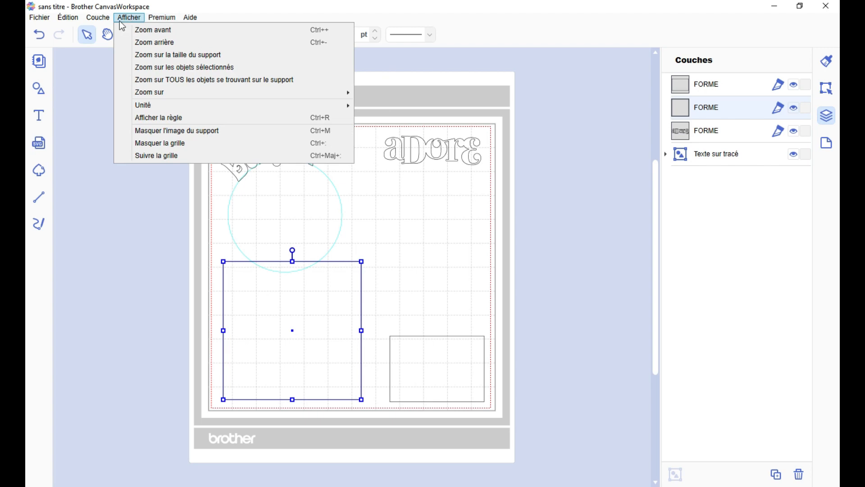
mouse_move(77, 21)
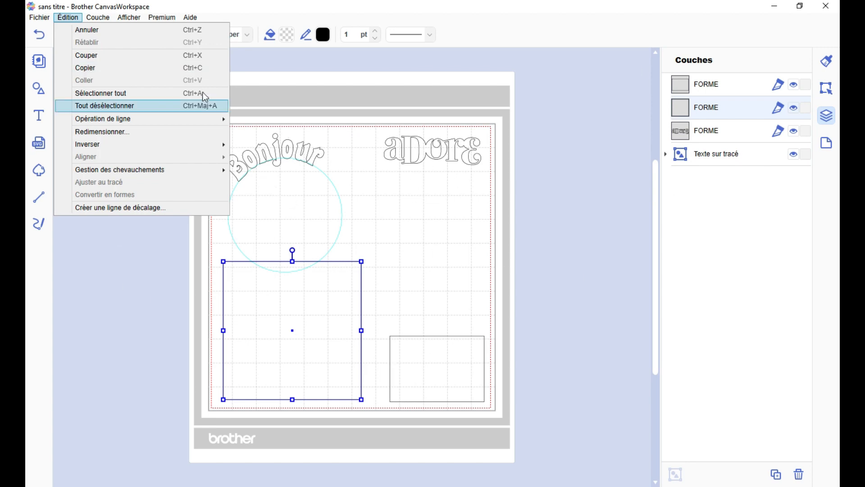
left_click(161, 29)
left_click(130, 18)
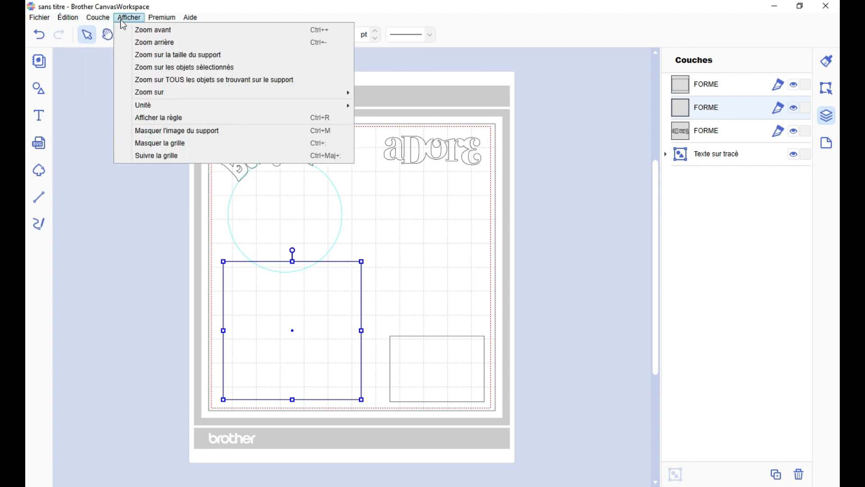
mouse_move(35, 24)
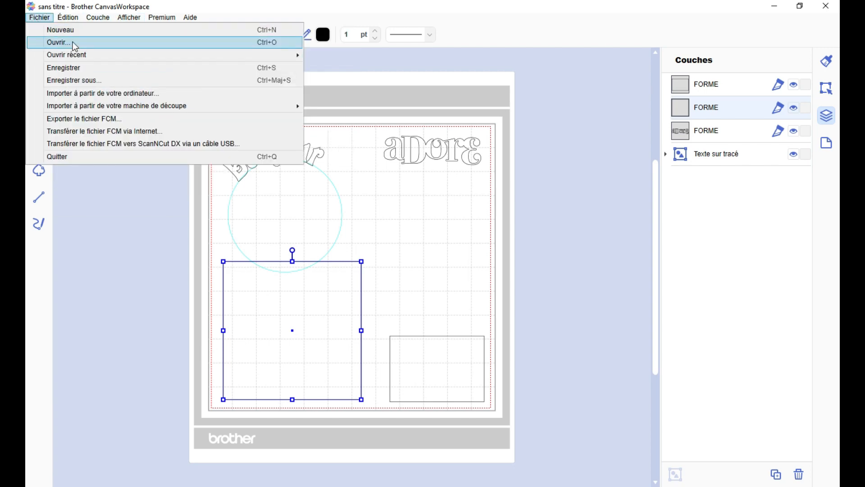
mouse_move(72, 56)
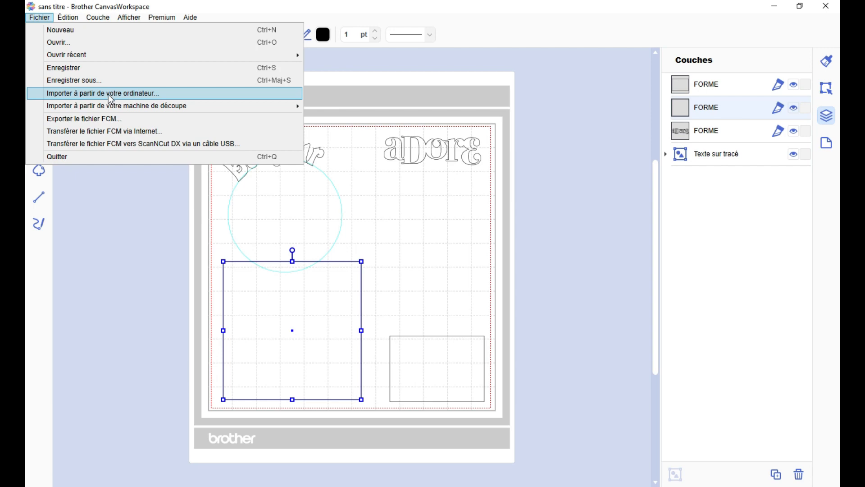
mouse_move(109, 109)
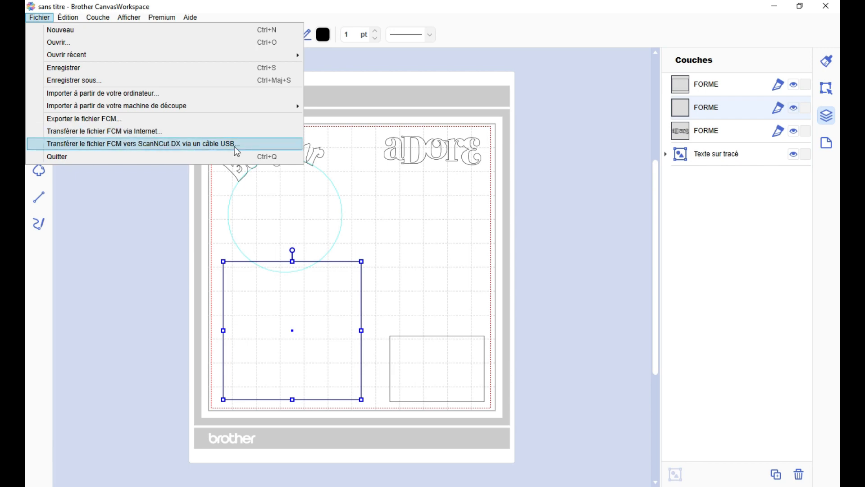
left_click(150, 120)
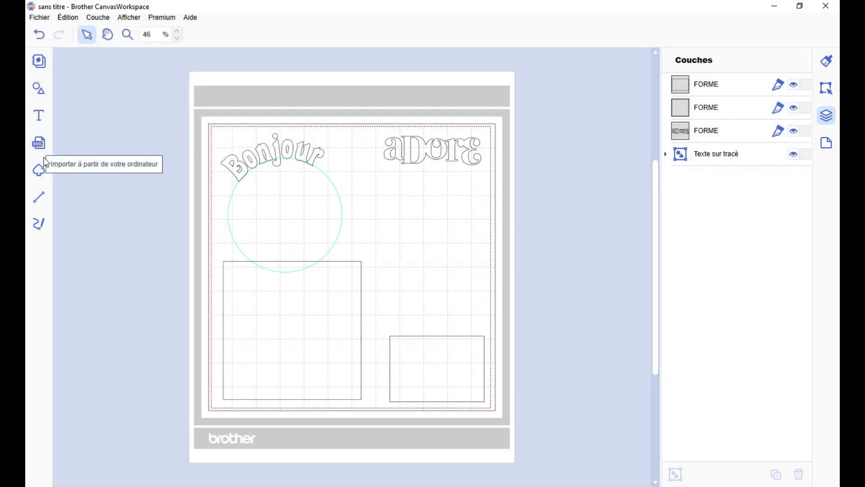
left_click(38, 18)
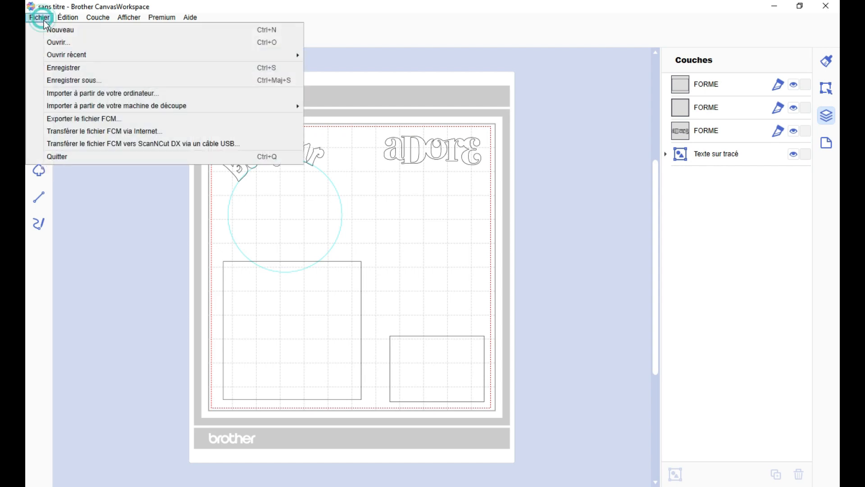
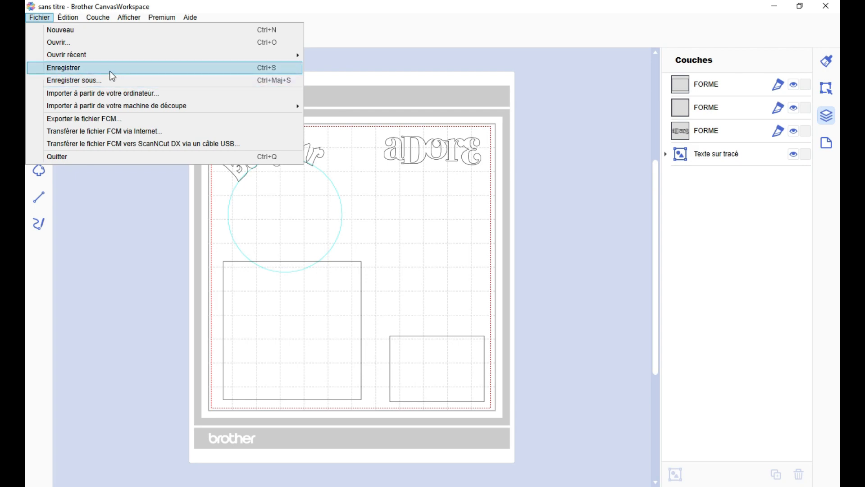
mouse_move(109, 56)
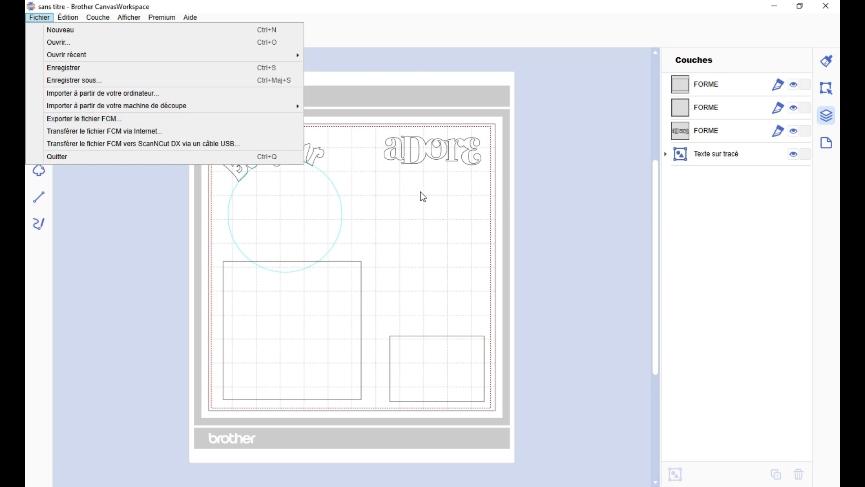
Step: Browse the Sauvegarde Programme and Tests folders as FCM export locations, and leave without exporting
left_click(95, 118)
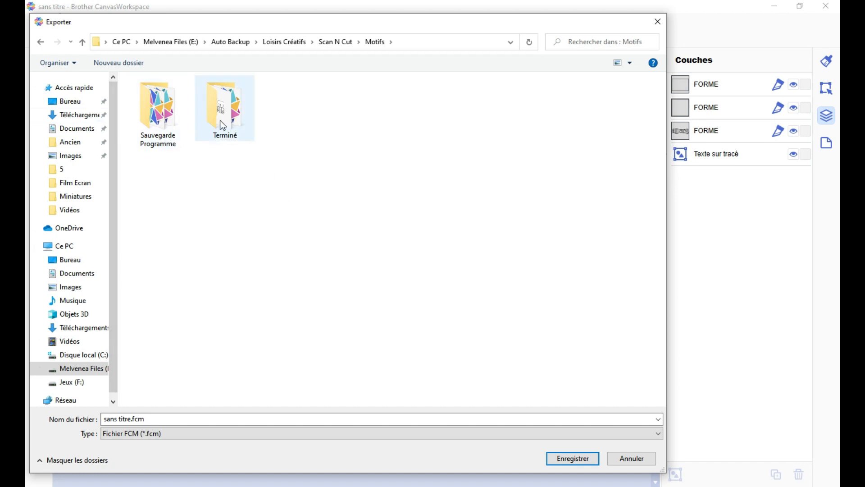
left_click(165, 117)
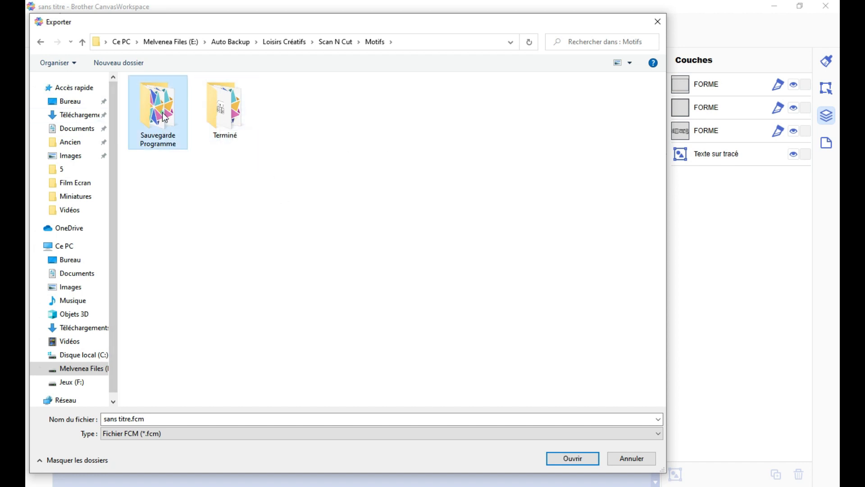
double_click(164, 117)
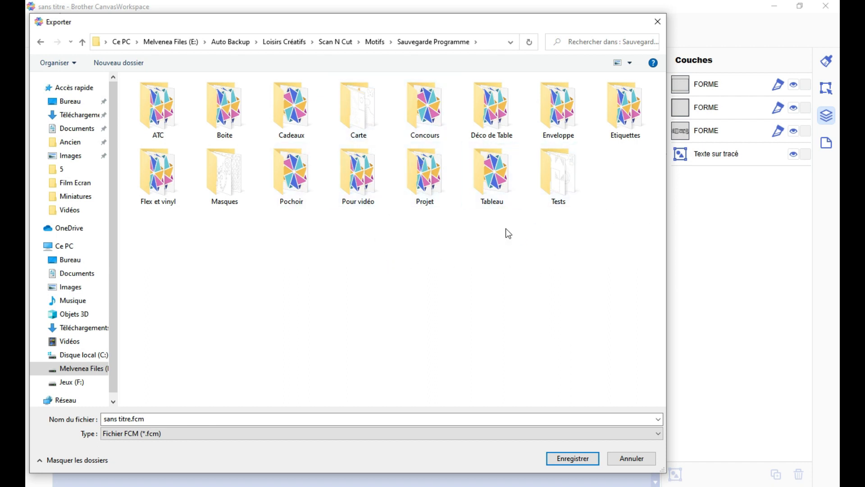
left_click(566, 184)
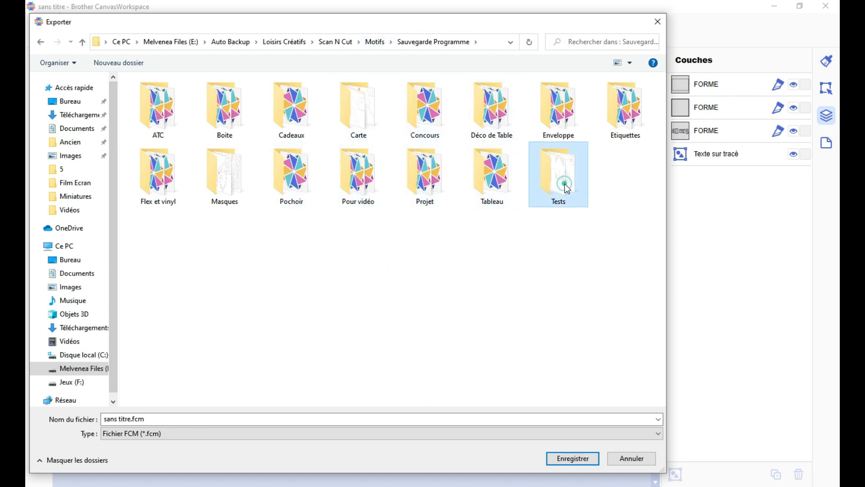
double_click(566, 185)
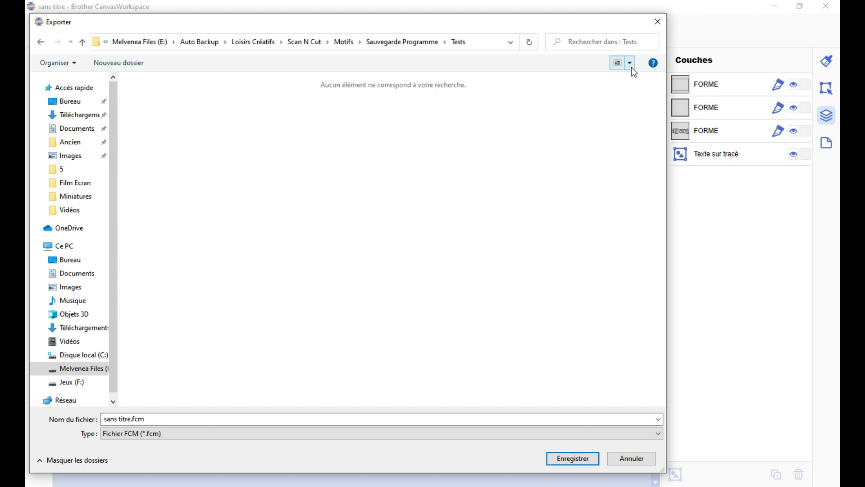
left_click(445, 42)
left_click(413, 42)
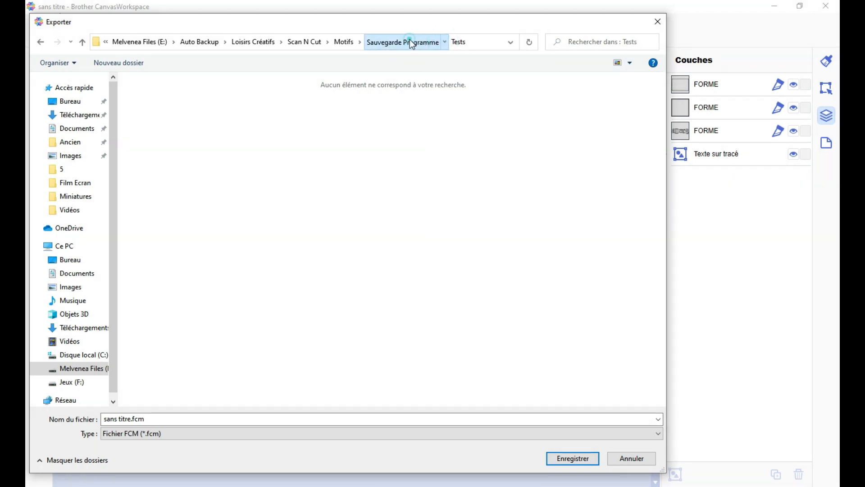
left_click(658, 21)
Step: Browse the CWPRJ projects in the Sauvegarde Programme folder, enlarging their thumbnails temporarily, and leave without opening one
left_click(42, 17)
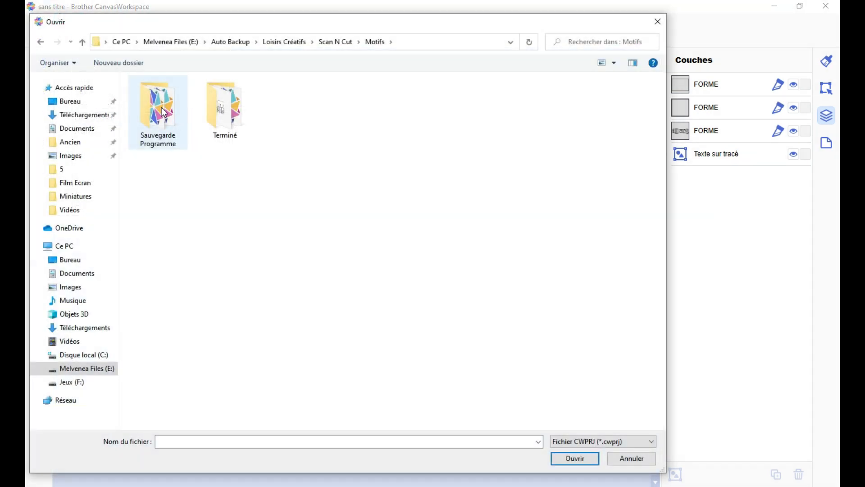
double_click(170, 113)
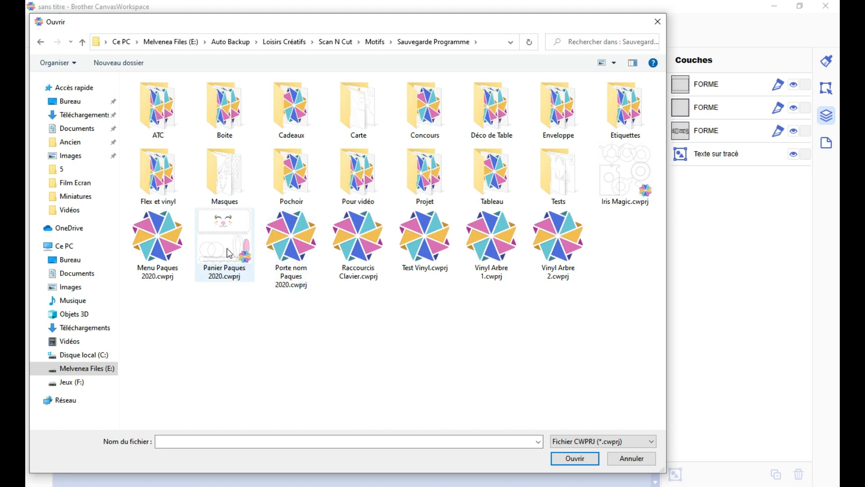
left_click(614, 63)
left_click(648, 42)
scroll(508, 309, "down", 10)
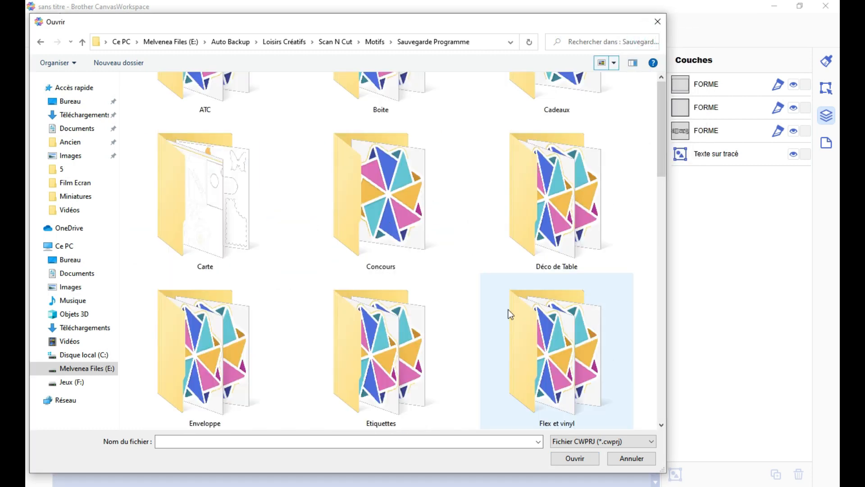
scroll(388, 270, "up", 5)
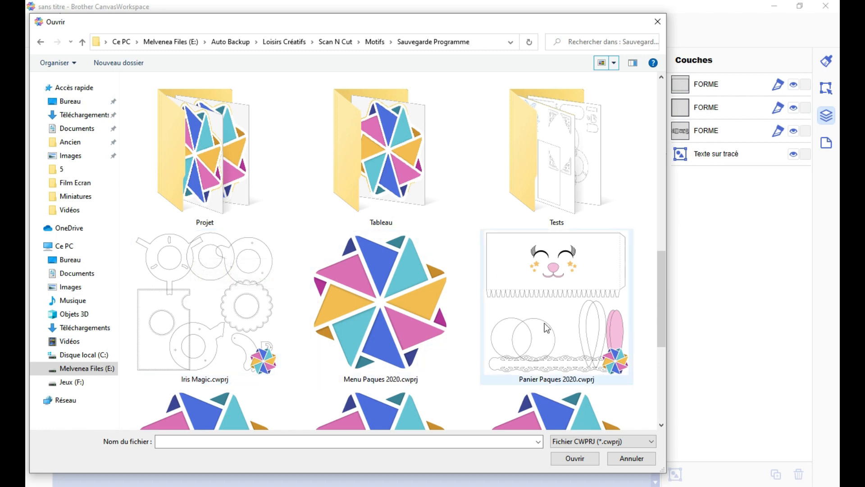
left_click(614, 63)
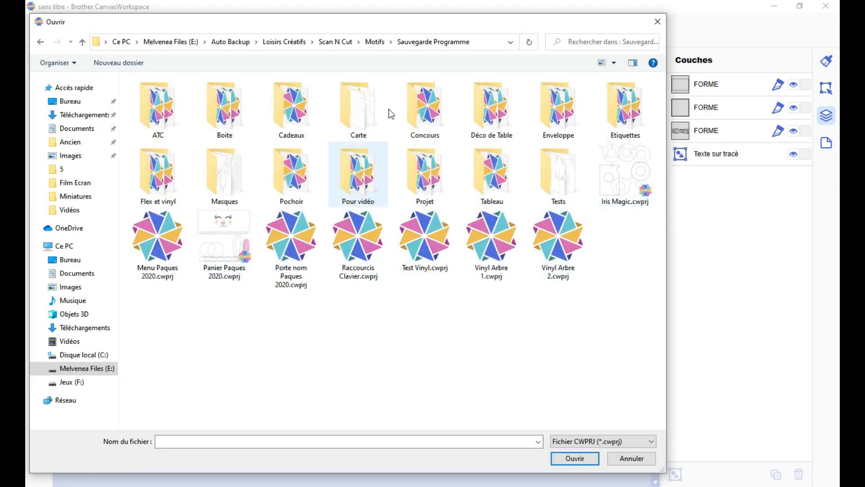
left_click(655, 20)
Step: Inspect the FCM files in the Terminé folder without exporting, and review the cutting-machine import and FCM export commands
left_click(30, 19)
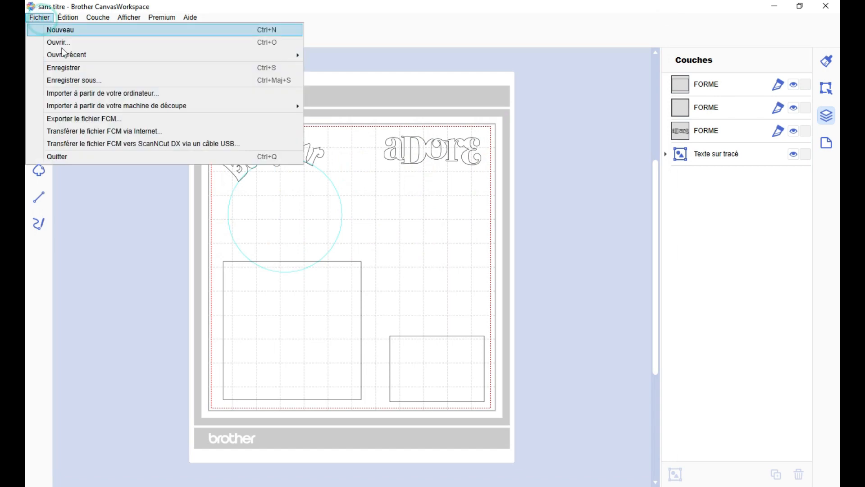
left_click(88, 119)
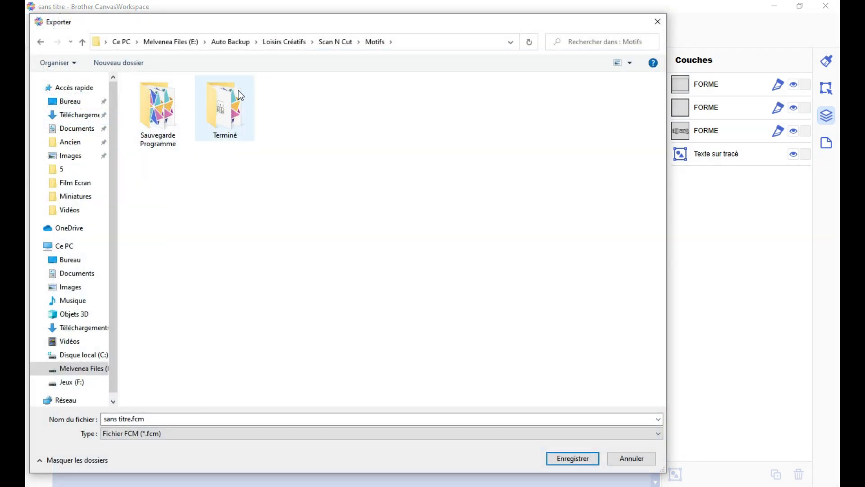
double_click(228, 112)
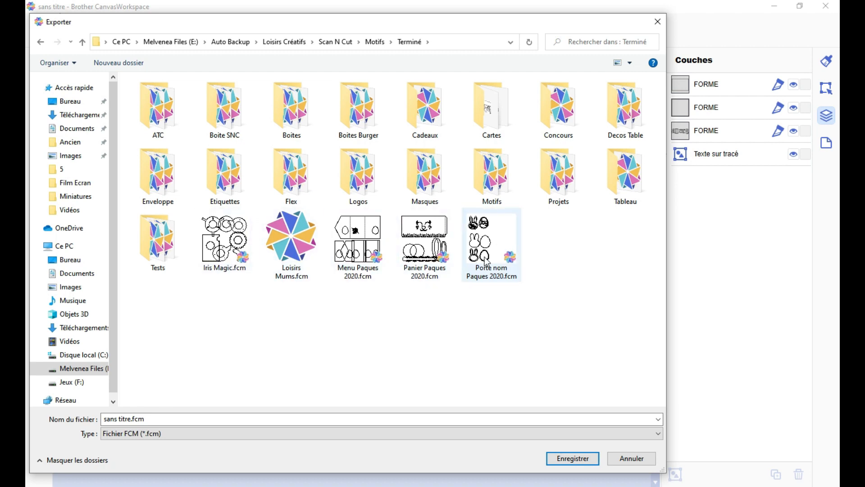
left_click(658, 21)
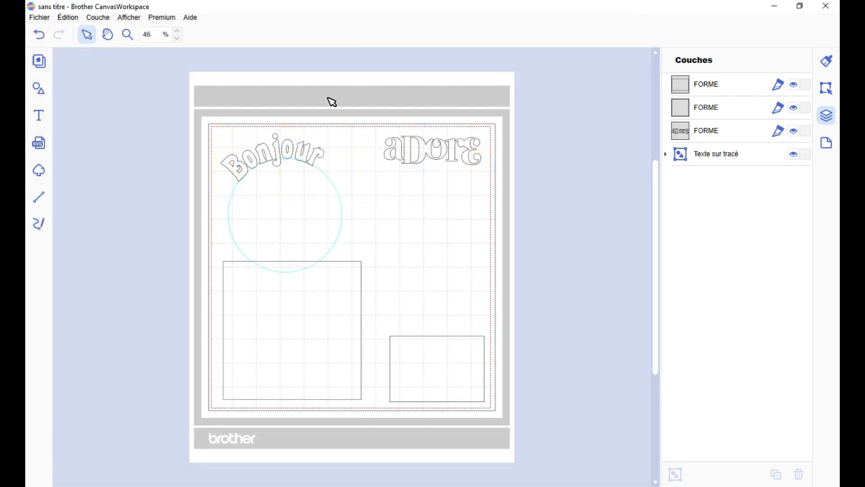
left_click(40, 18)
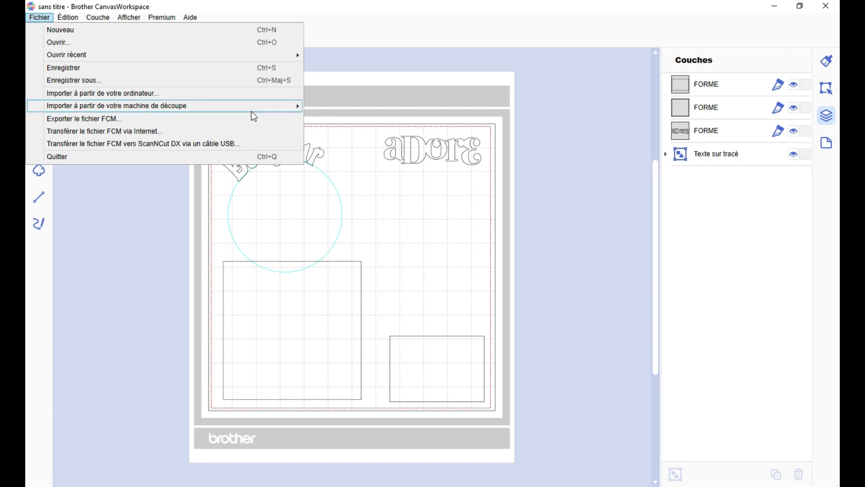
mouse_move(254, 117)
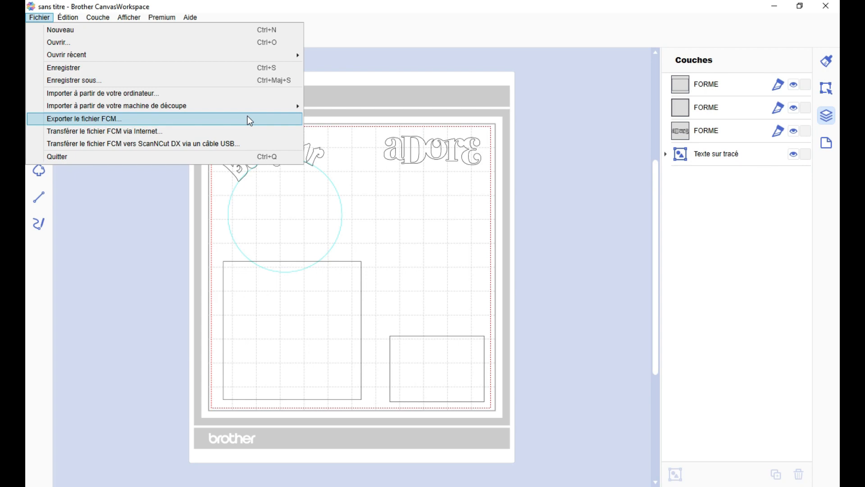
Step: Delete all objects from the page: the Bonjour path text, aDORE and both rectangular shapes
left_click(500, 299)
left_click_drag(585, 123, 234, 419)
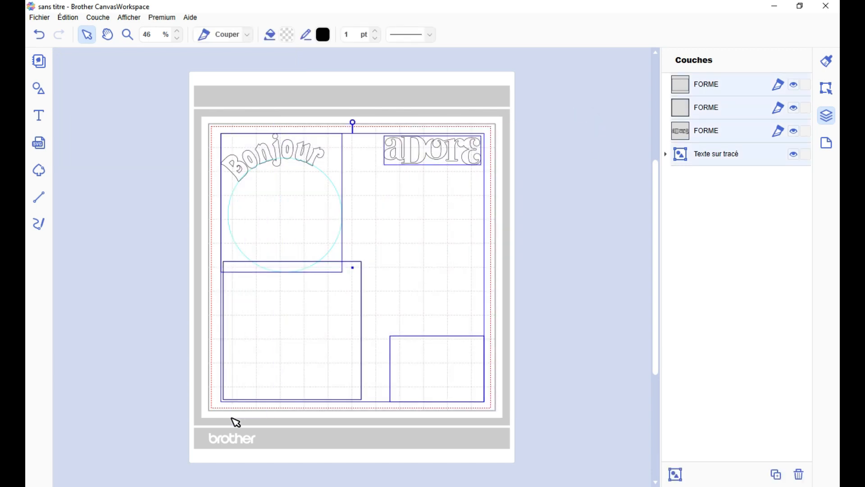
key("Delete")
Step: Import Iris Magic.fcm from the Terminé folder on the computer
left_click(39, 17)
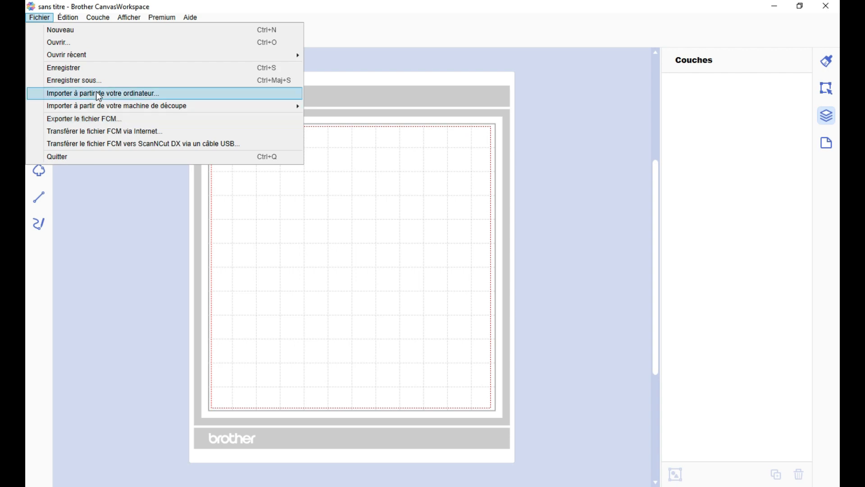
left_click(164, 96)
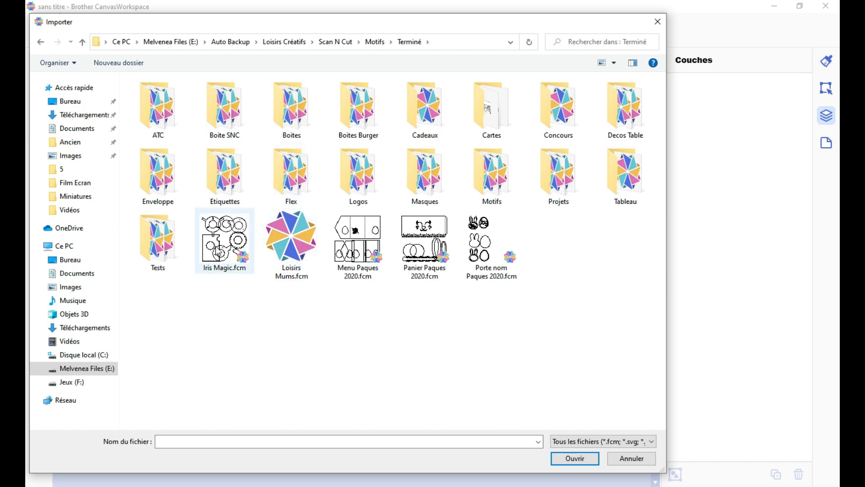
double_click(218, 248)
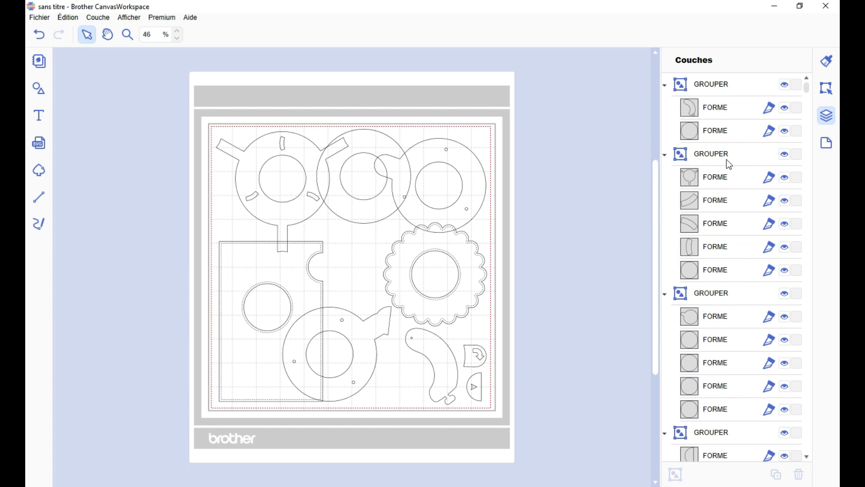
Step: Look through the imported design's grouped layers and select the small circle in the first group
scroll(731, 213, "down", 10)
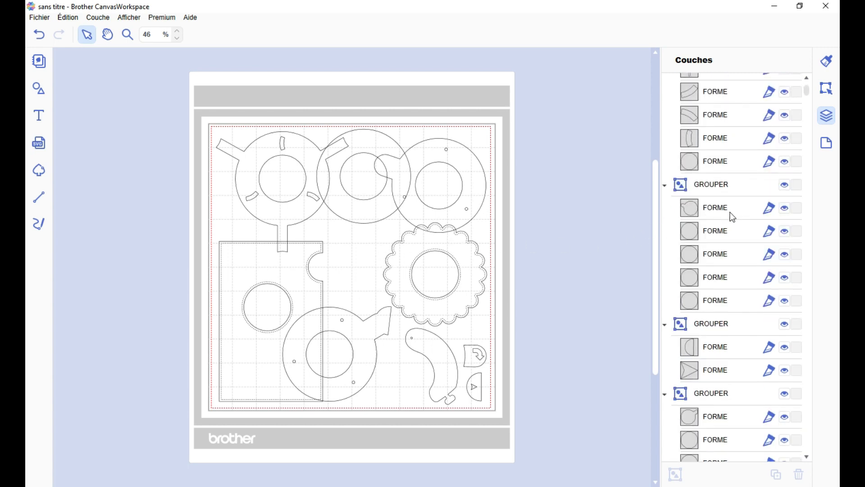
scroll(733, 217, "down", 10)
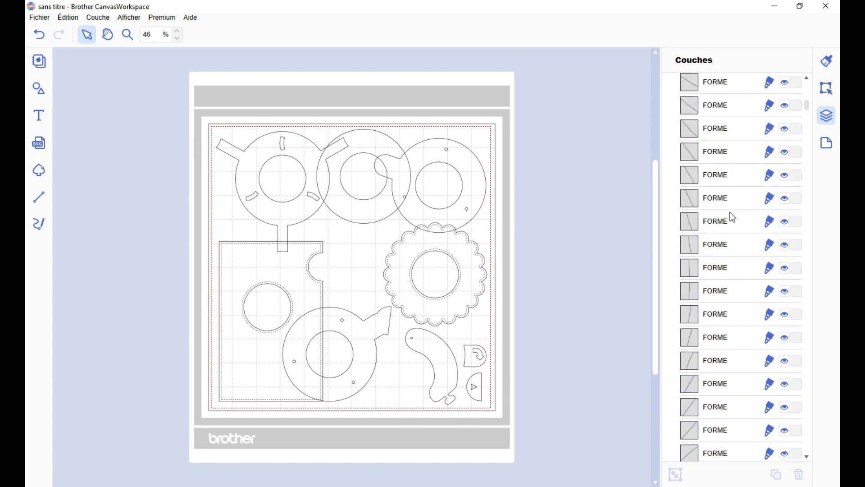
scroll(733, 217, "down", 10)
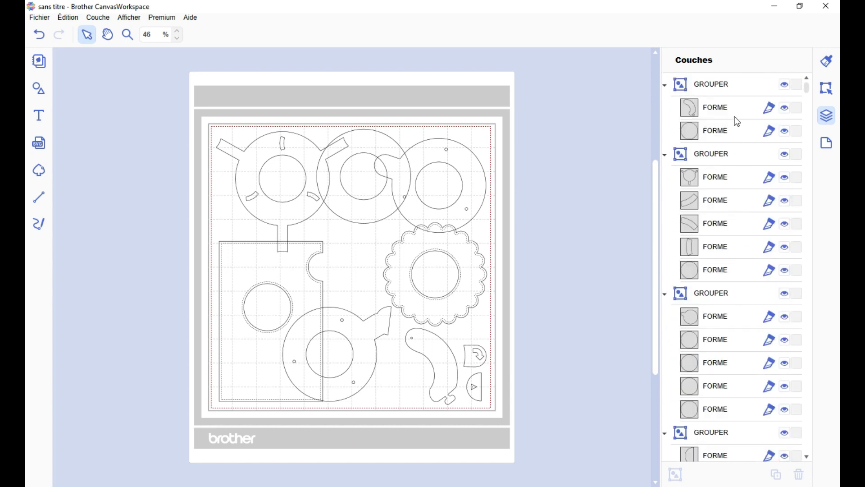
left_click(719, 139)
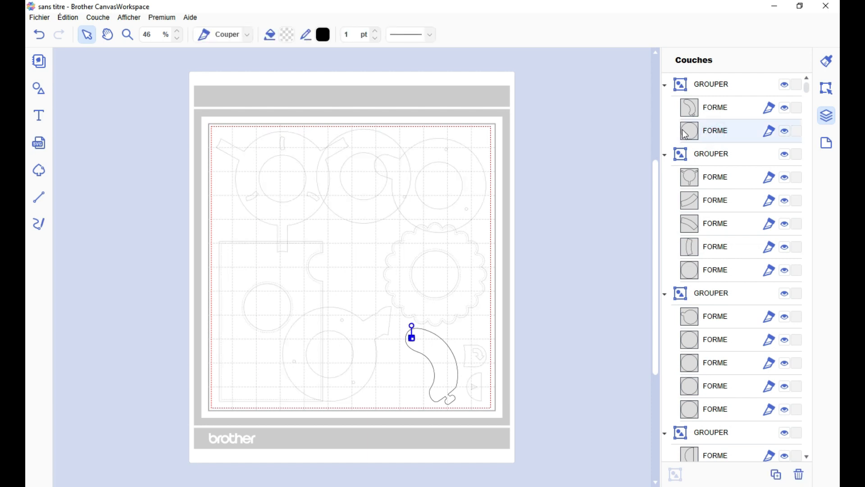
Step: Collapse the first layer group and inspect the first three shapes of the second group one by one
left_click(586, 232)
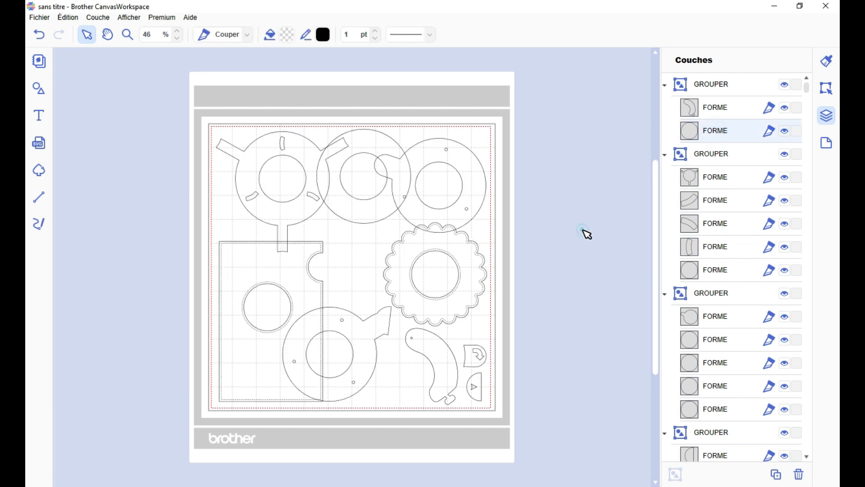
left_click(666, 84)
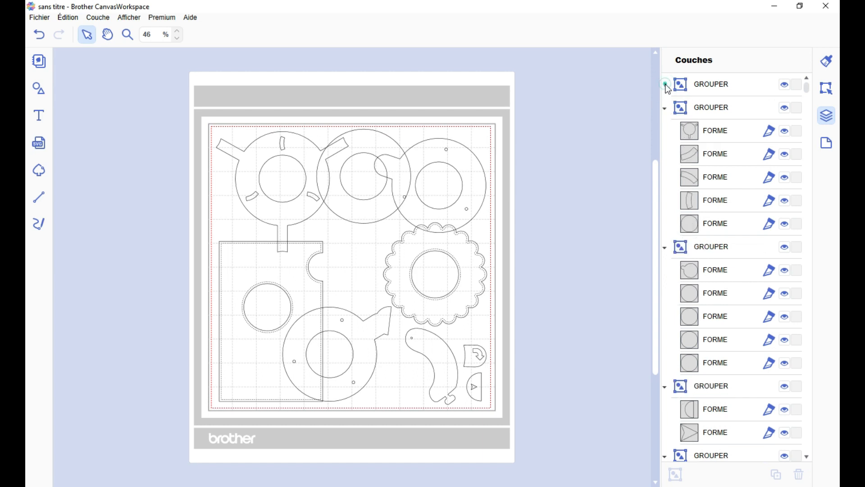
left_click(719, 131)
left_click(714, 154)
left_click(715, 177)
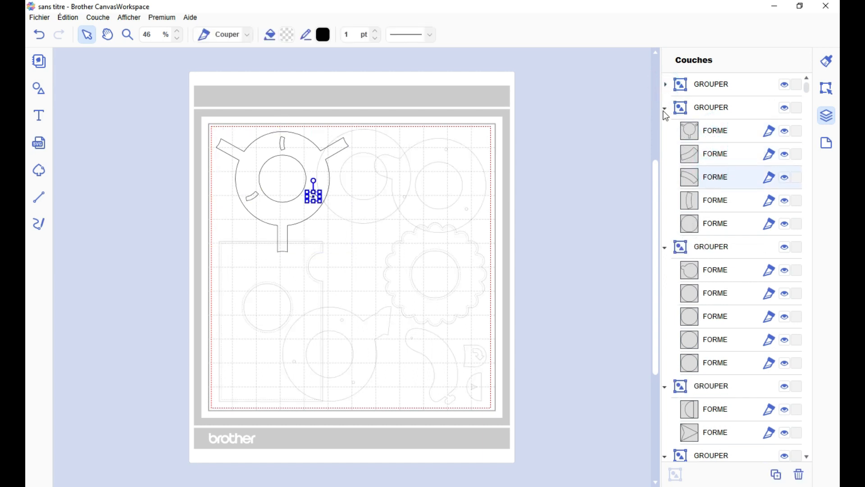
Step: Collapse the second through fifth layer groups and clear the selection
left_click(666, 108)
left_click(666, 132)
left_click(667, 154)
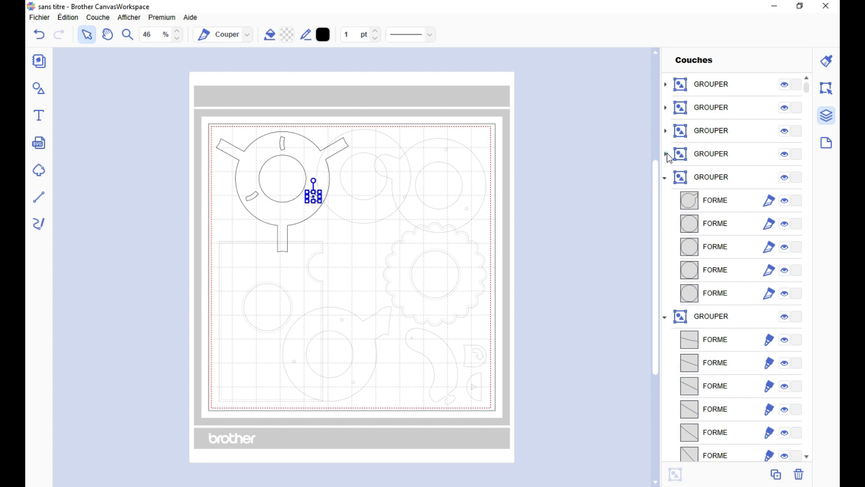
left_click(667, 178)
left_click(542, 257)
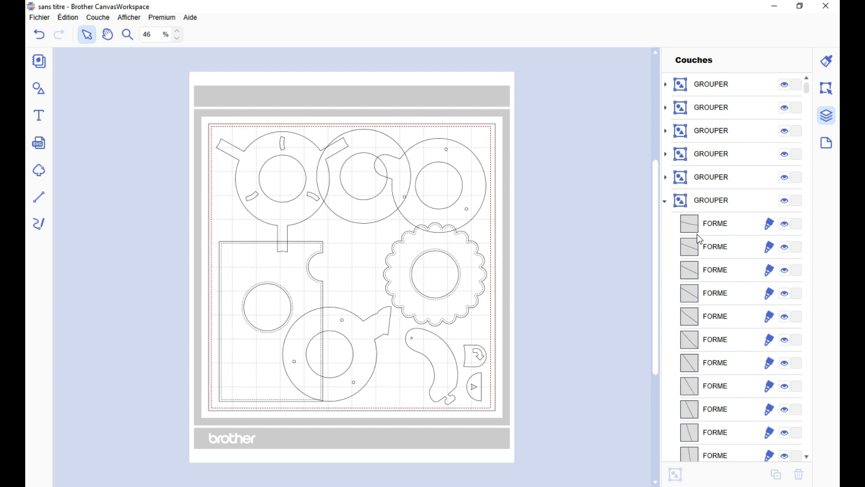
Step: Examine the separate pen-drawn dashes in the rectangular card's group by selecting them one after another
left_click(708, 226)
left_click(710, 248)
left_click(710, 271)
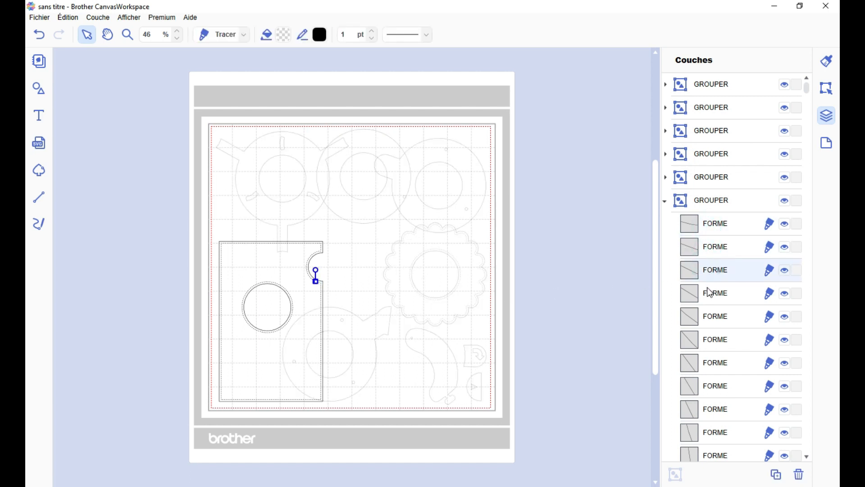
left_click(711, 297)
left_click(712, 321)
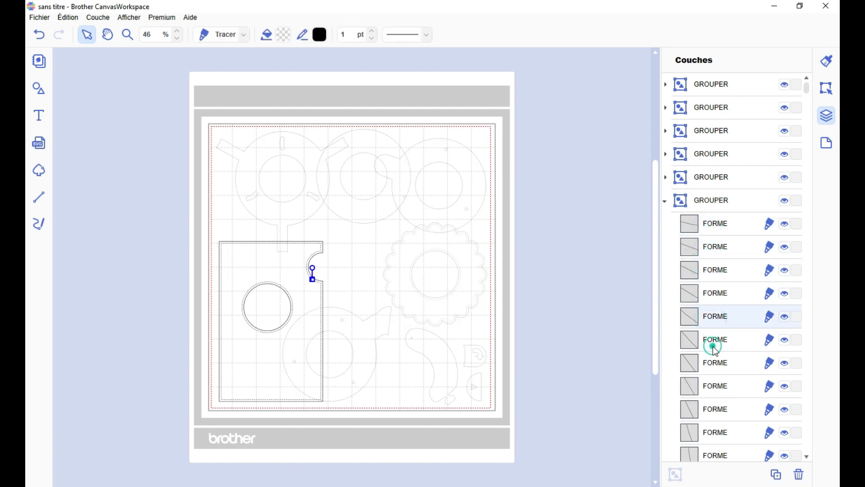
left_click(715, 343)
left_click(716, 376)
left_click(720, 404)
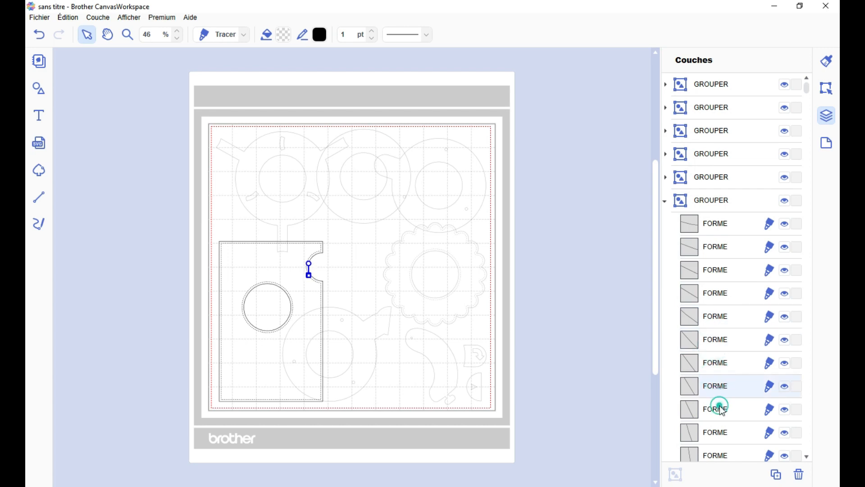
left_click(723, 431)
left_click(726, 456)
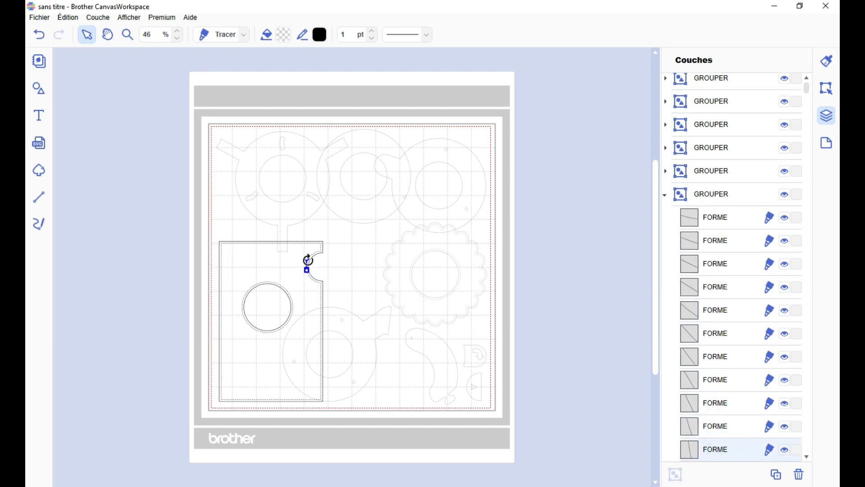
Step: Collapse all the remaining expanded groups in the layer list
left_click(666, 196)
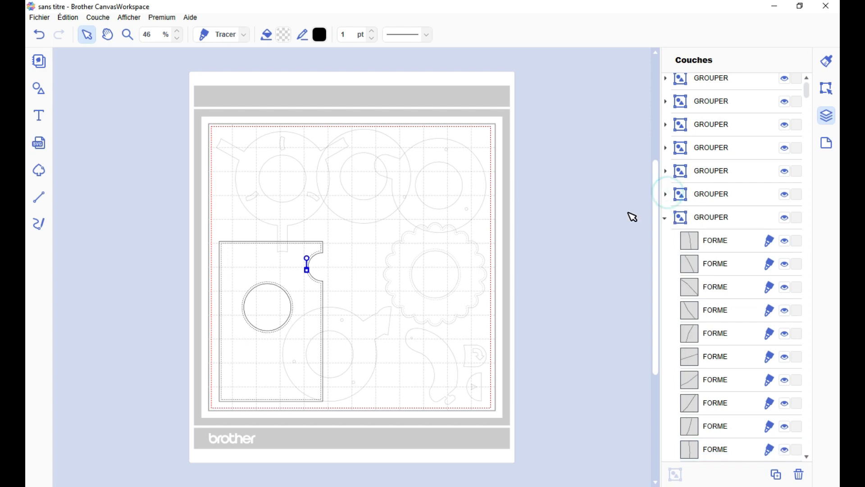
left_click(669, 220)
left_click(665, 219)
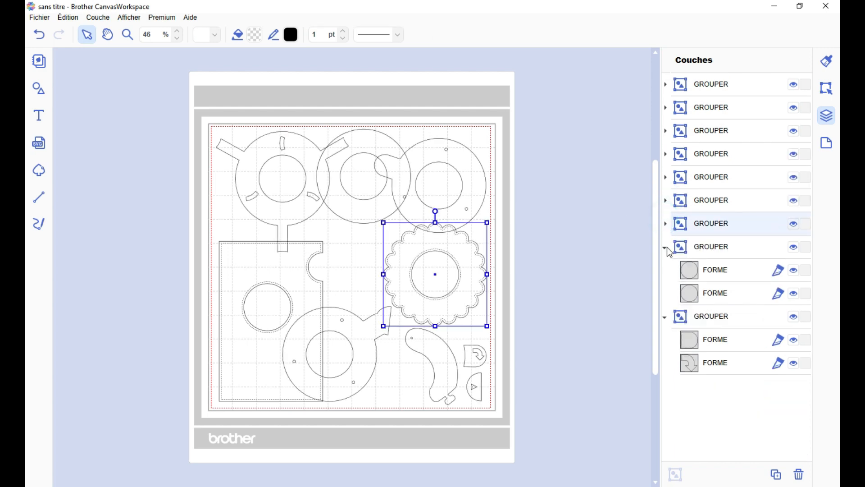
left_click(665, 247)
left_click(666, 269)
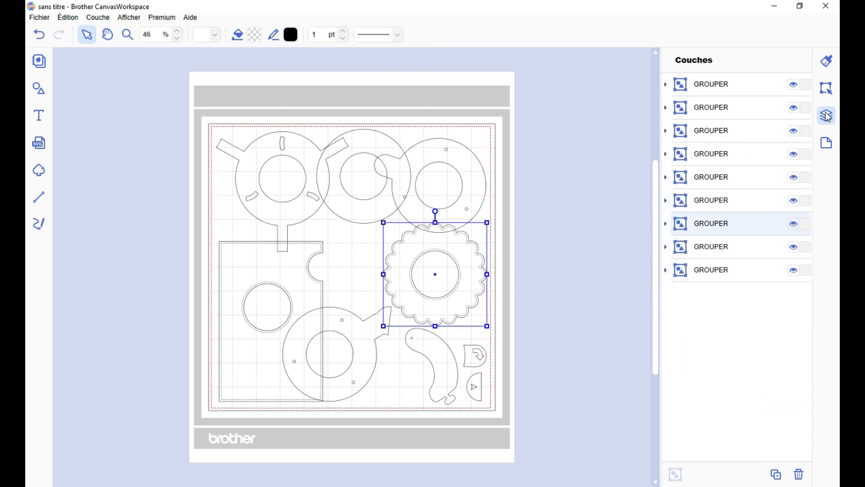
Step: Delete all the imported Iris Magic groups from the page
left_click(561, 280)
left_click_drag(538, 100, 186, 386)
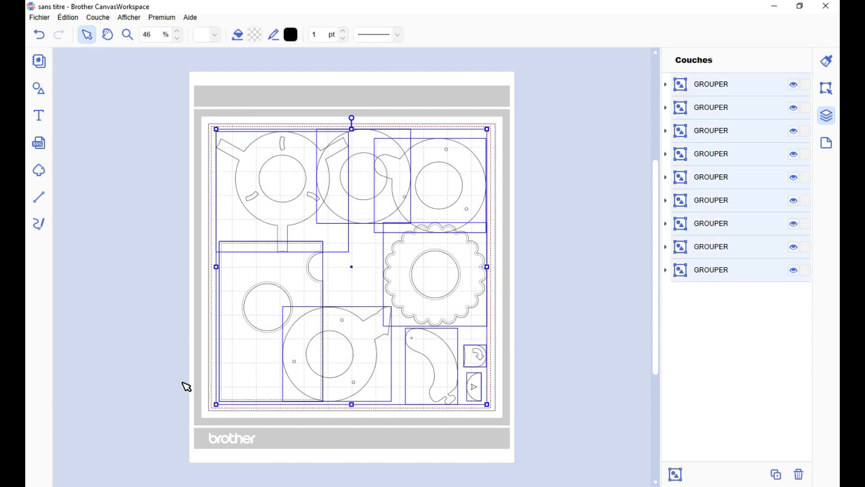
key("Delete")
Step: Open the project Iris Magic.cwprj from the Motifs folder without saving the current changes
left_click(40, 19)
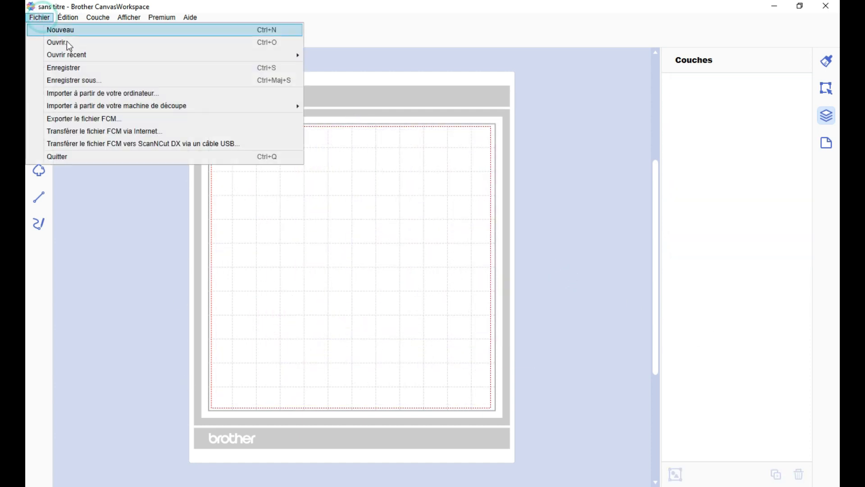
left_click(78, 44)
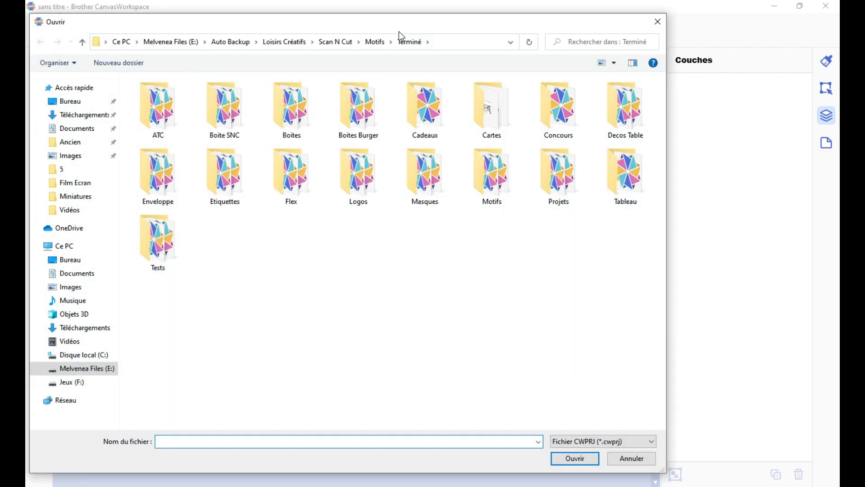
left_click(373, 42)
double_click(171, 126)
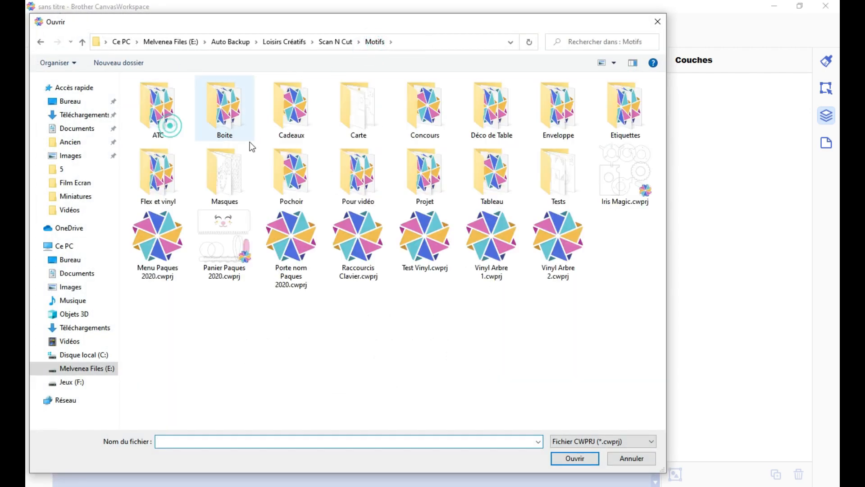
left_click(625, 176)
double_click(624, 176)
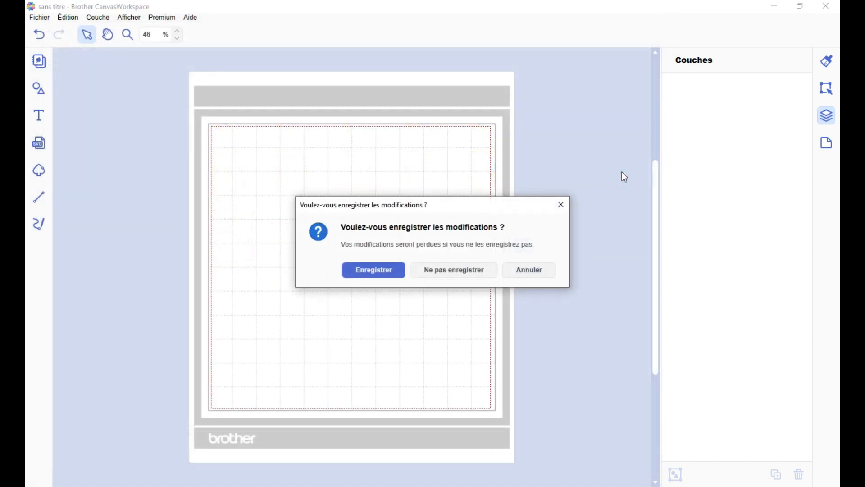
left_click(455, 272)
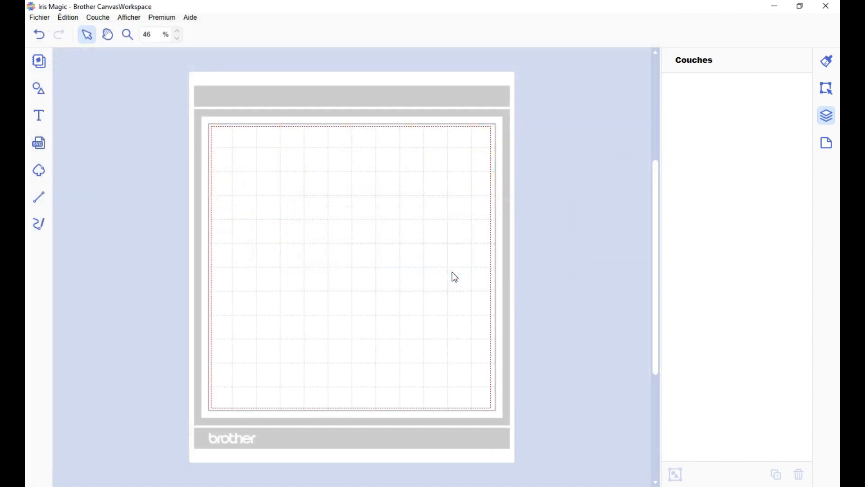
Step: Collapse the three groups in the opened project's layer list
left_click(665, 85)
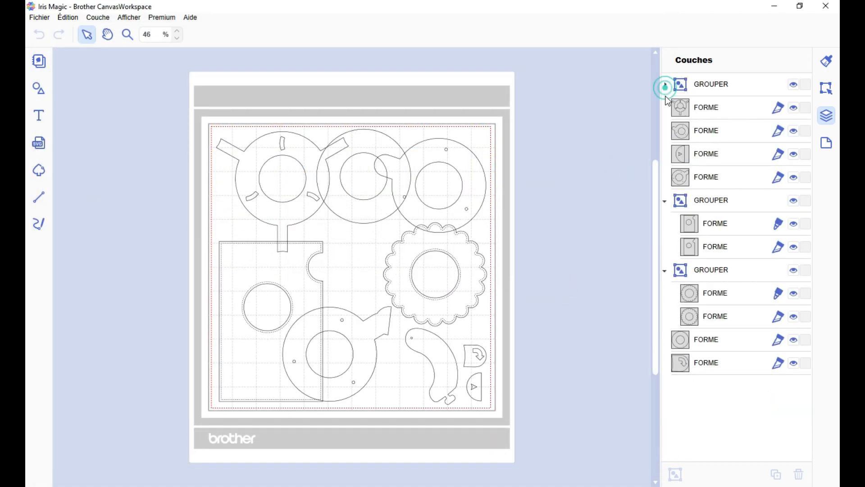
left_click(665, 201)
left_click(665, 224)
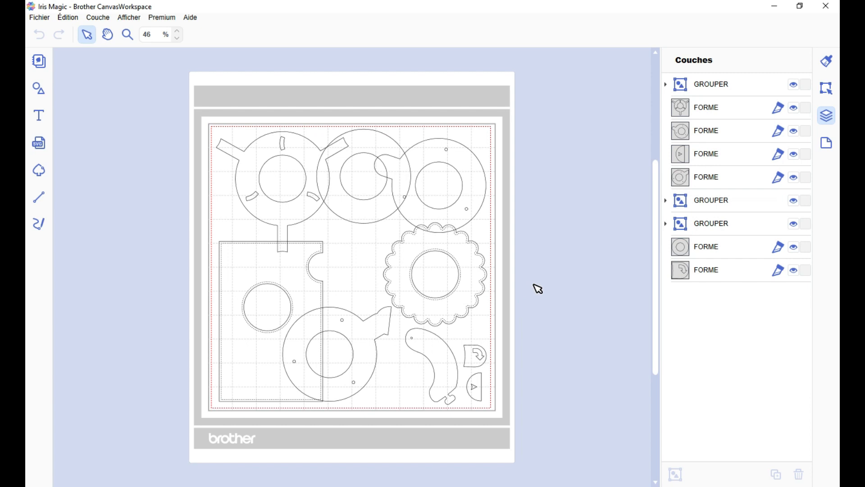
Step: Try moving the rectangular card's dashed Tracer outline aside, undo the move, and check the card's cut outline
left_click(291, 265)
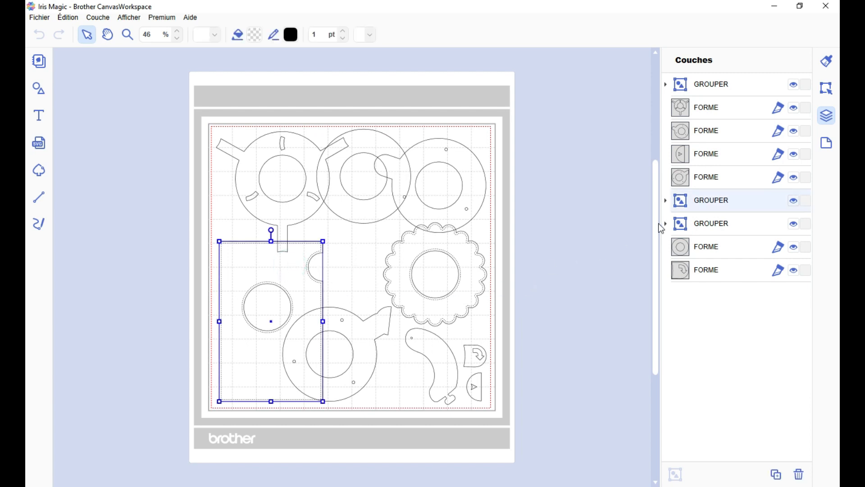
left_click(667, 201)
left_click(707, 224)
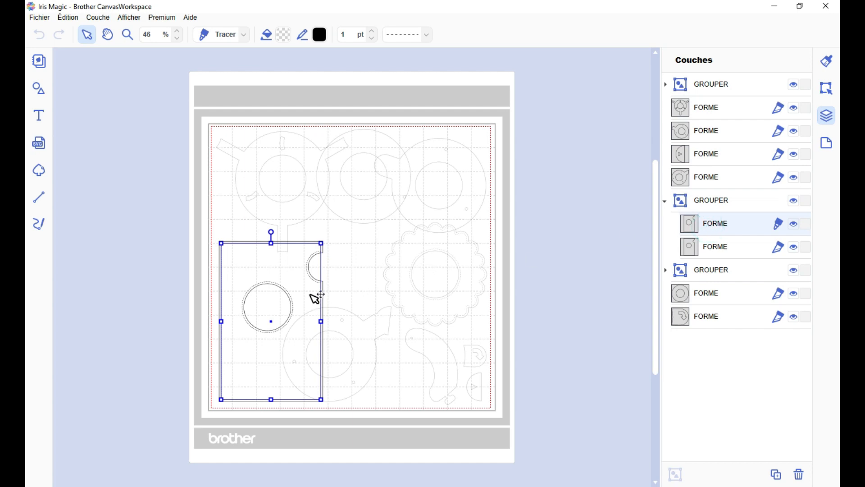
left_click_drag(307, 295, 375, 284)
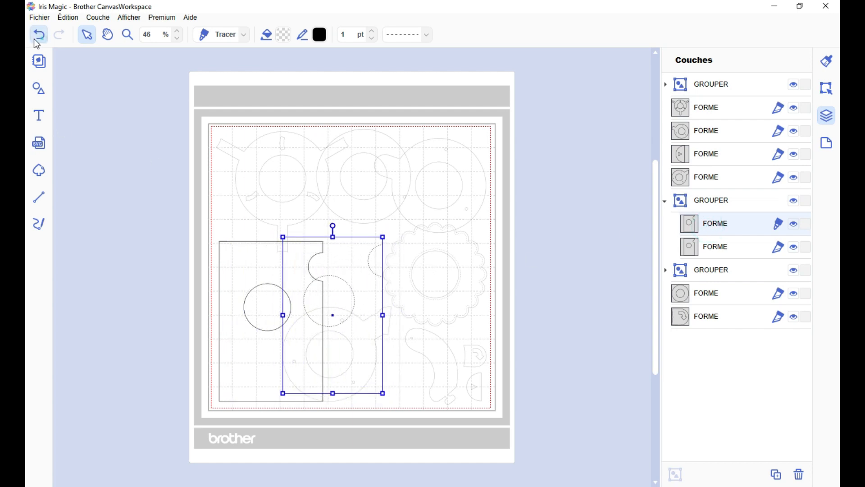
key("ctrl+z")
left_click(723, 253)
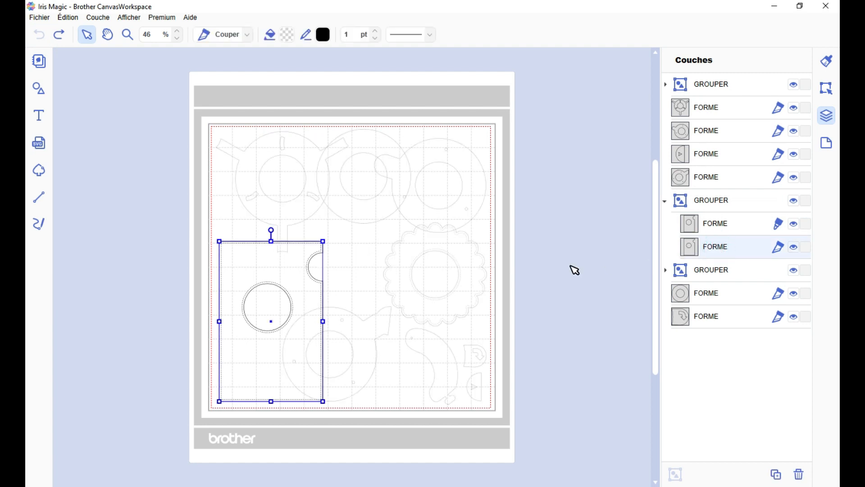
left_click(570, 266)
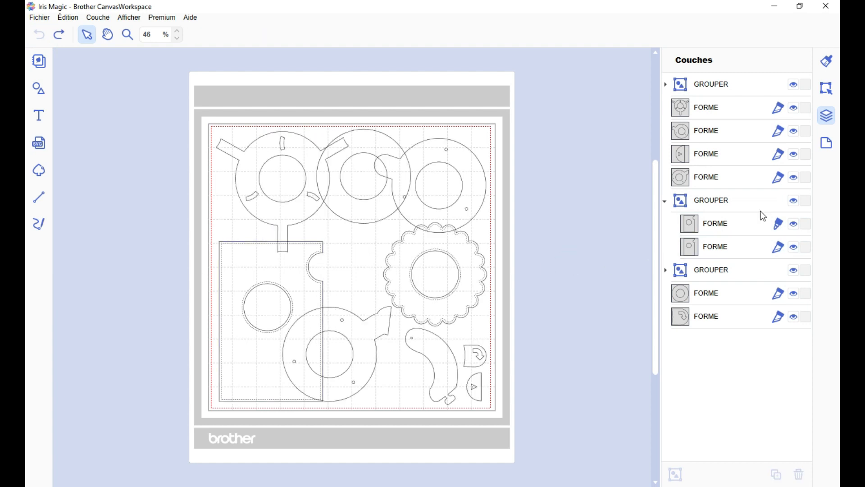
Step: Inspect the edit points of the disc with the rounded tab and leave path editing without changes
left_click(699, 134)
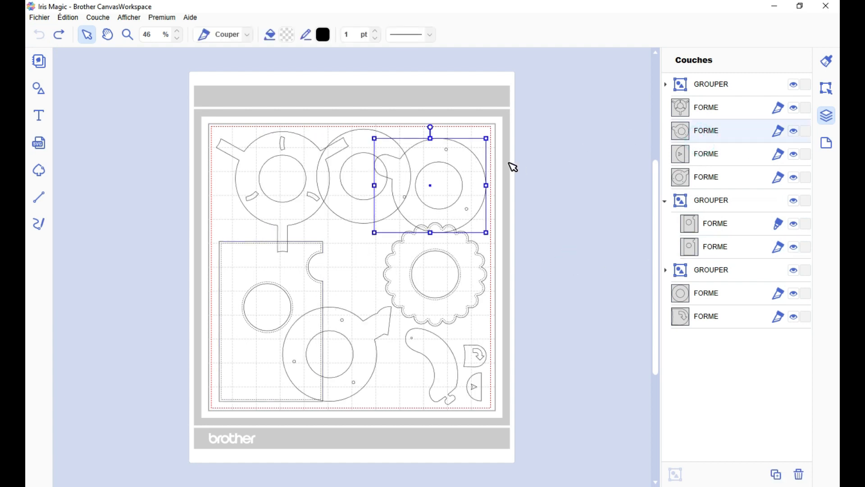
double_click(481, 165)
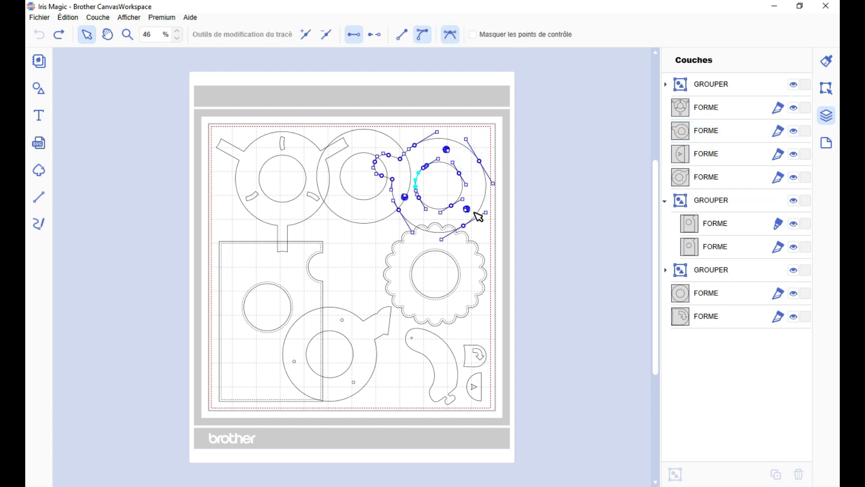
left_click(541, 159)
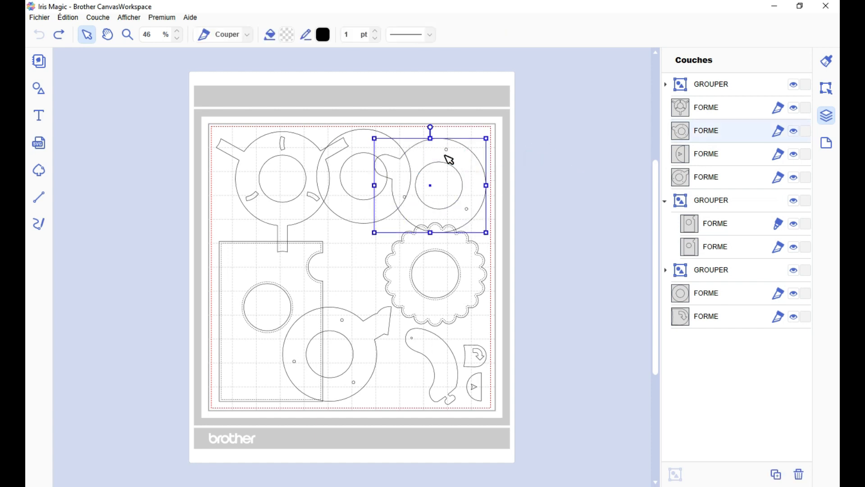
left_click(541, 180)
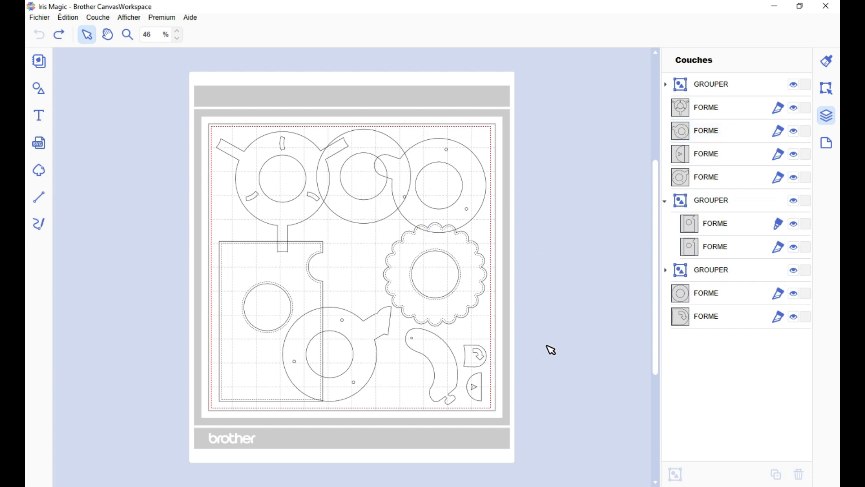
Step: Review the list of recently opened project files without opening any of them
left_click(40, 18)
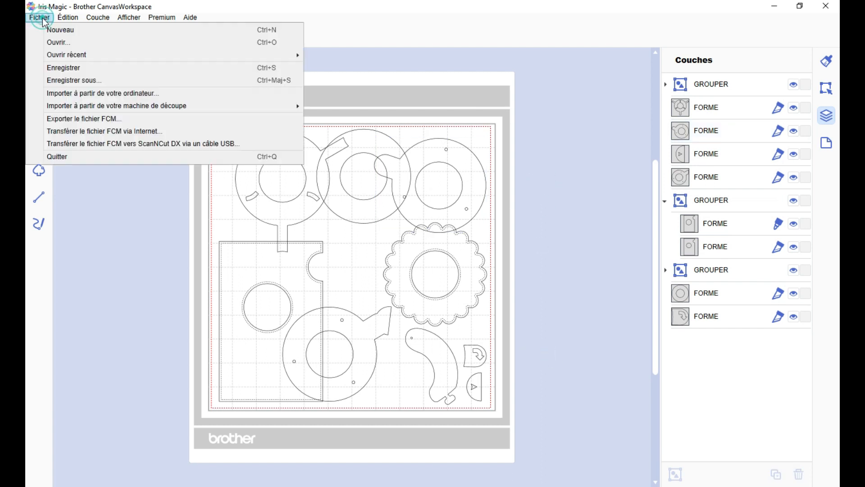
mouse_move(85, 56)
left_click(526, 293)
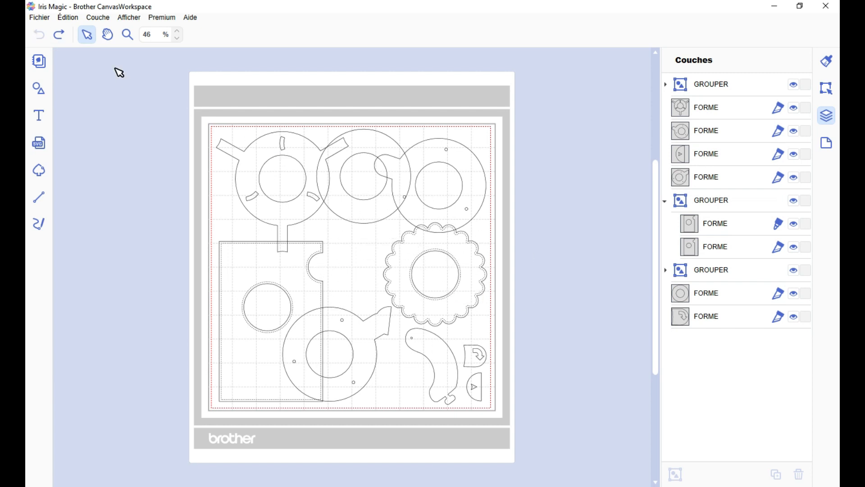
left_click(39, 19)
mouse_move(87, 58)
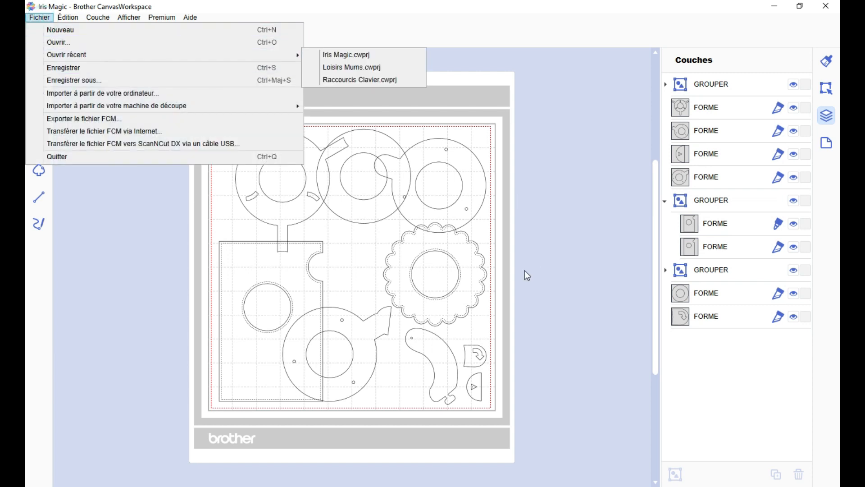
left_click(531, 218)
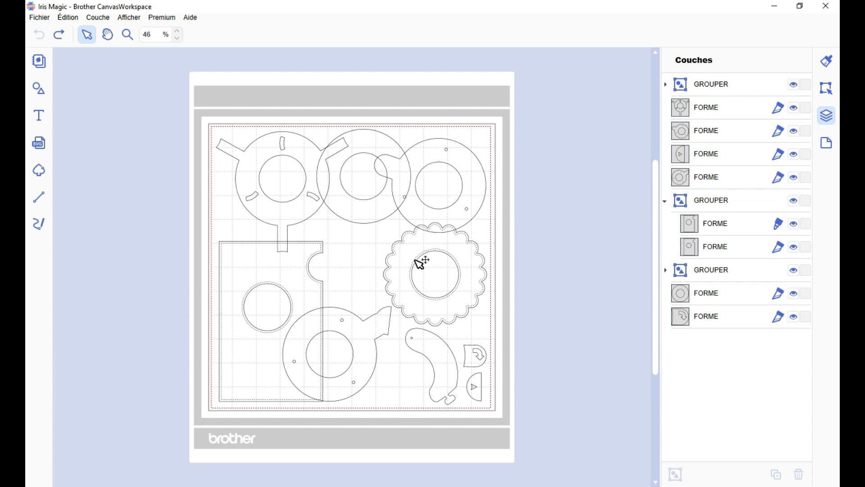
Step: Shrink the rectangular card's group slightly from its upper corner and open its dashed outline for point editing
left_click(322, 249)
left_click_drag(324, 239, 320, 245)
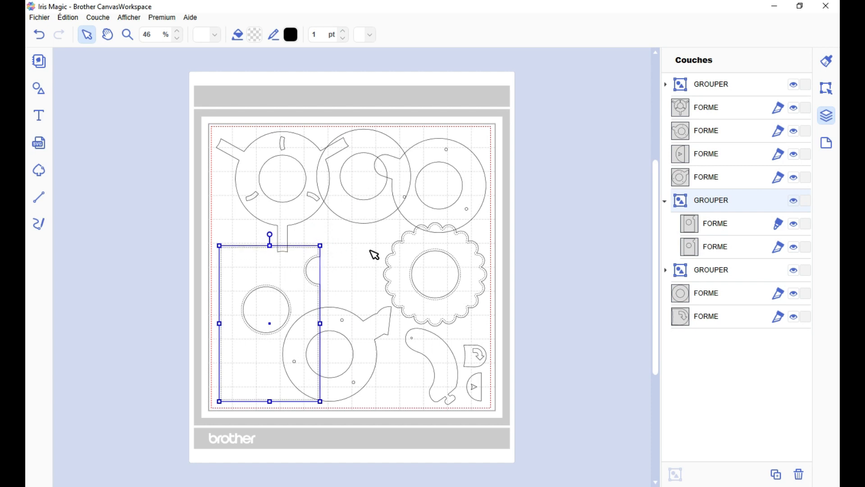
left_click(719, 229)
double_click(317, 247)
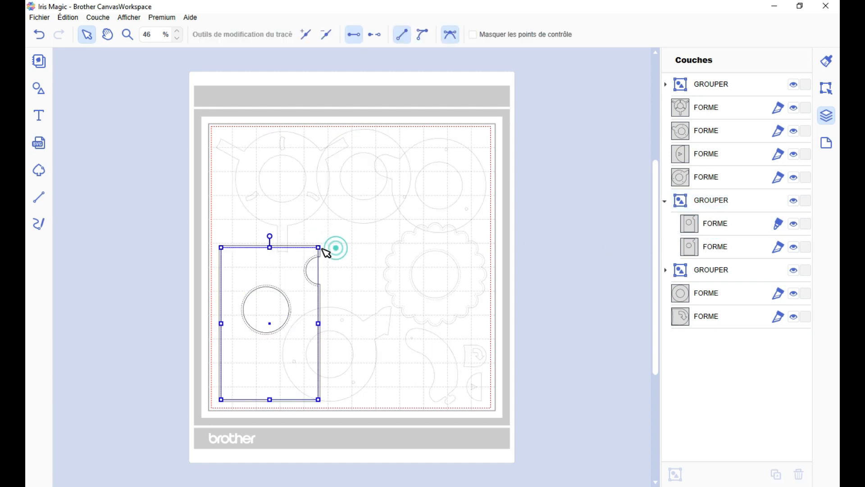
Step: Try shrinking the rectangular card's dashed outline from its upper corner, undo all the resizing of the card, and leave nothing selected
mouse_move(317, 247)
left_mouse_down()
mouse_move(304, 256)
mouse_move(318, 244)
left_mouse_up()
left_click(39, 35)
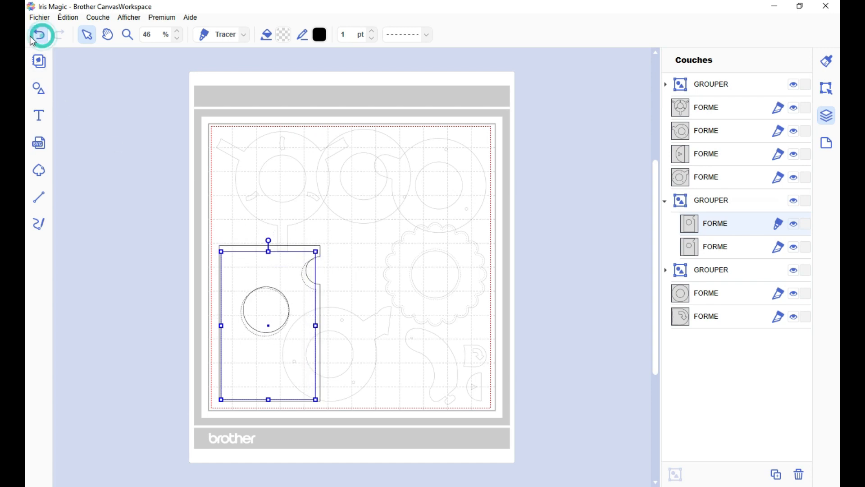
left_click(33, 39)
left_click(34, 39)
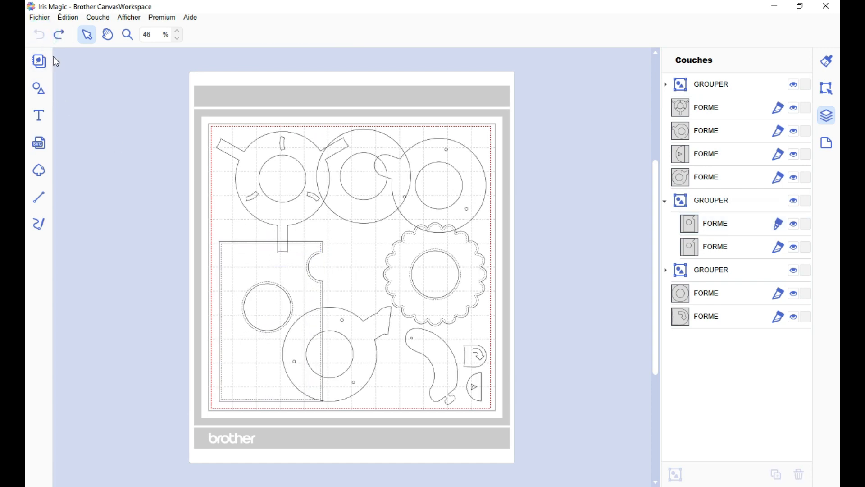
left_click(511, 195)
Step: Check the grouped layers, leave all three groups collapsed in the layer list, and clear the selection
left_click(666, 84)
left_click(665, 200)
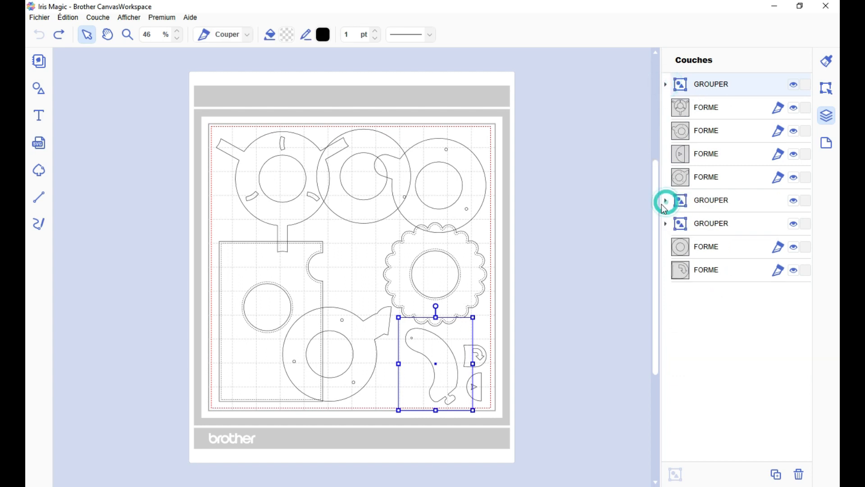
left_click(665, 223)
left_click(665, 224)
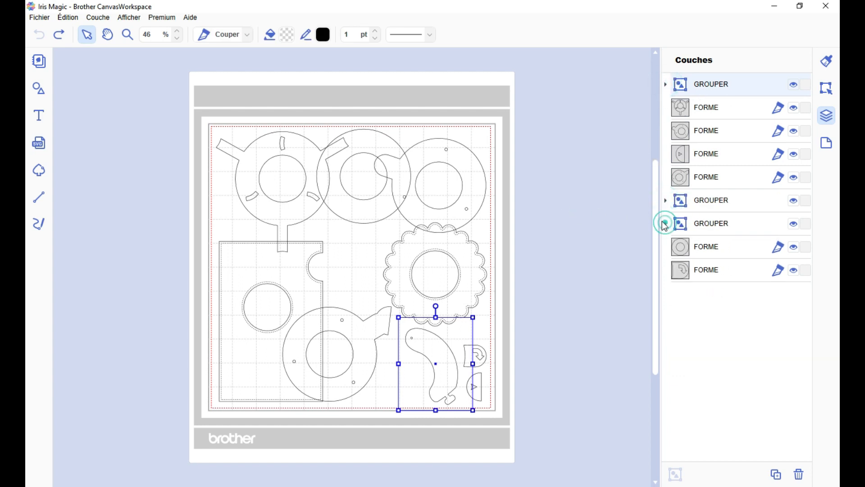
left_click(558, 212)
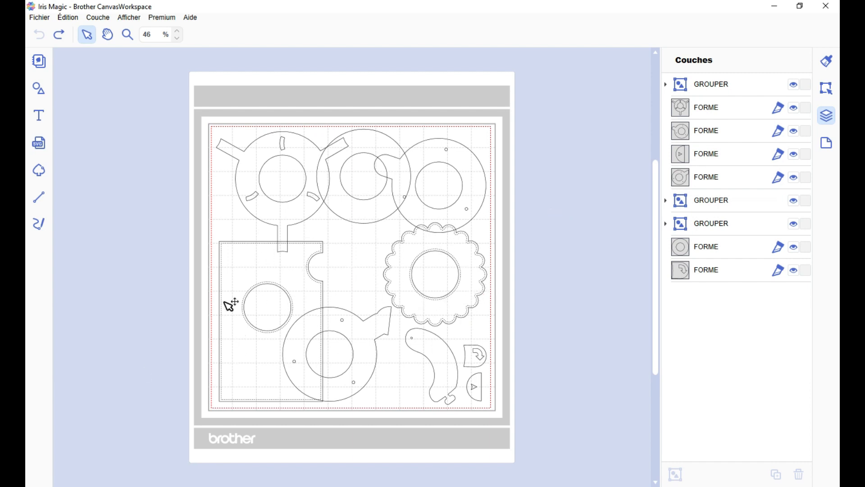
Step: Review the file commands for opening, saving, importing and exporting FCM files without choosing any of them
left_click(511, 210)
left_click(39, 18)
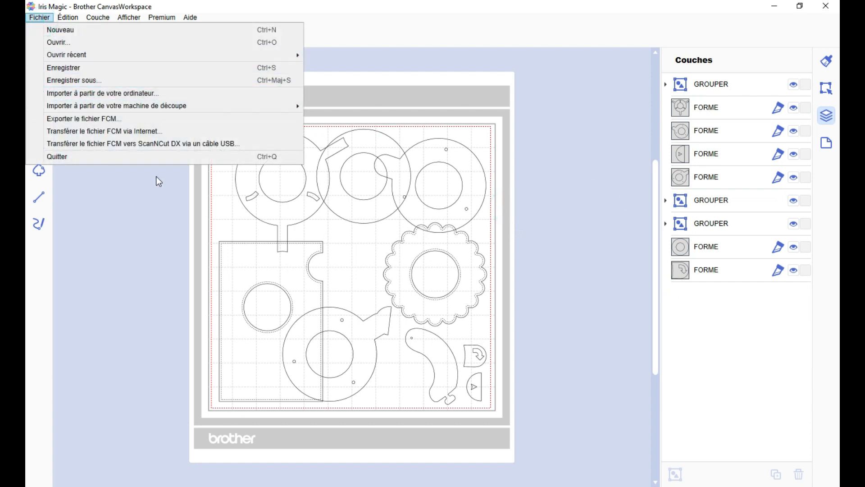
left_click(541, 173)
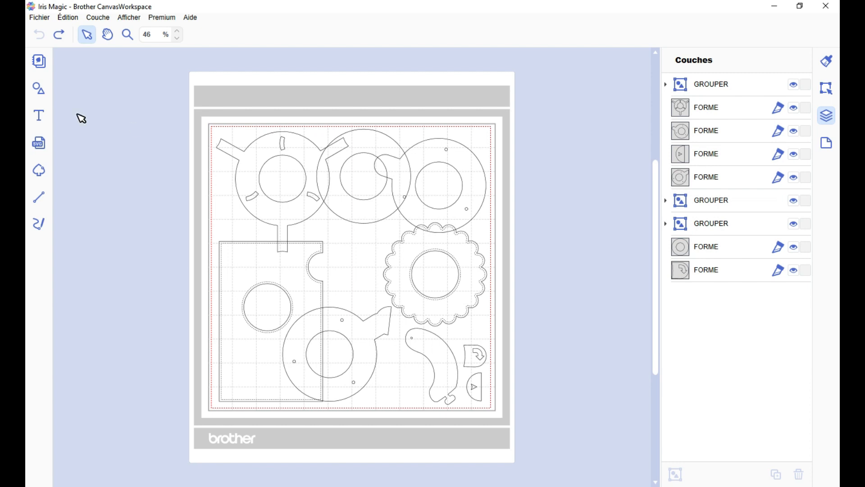
Step: Show the object editing options and look through the position, size, transform, alignment and overlap settings
left_click(835, 90)
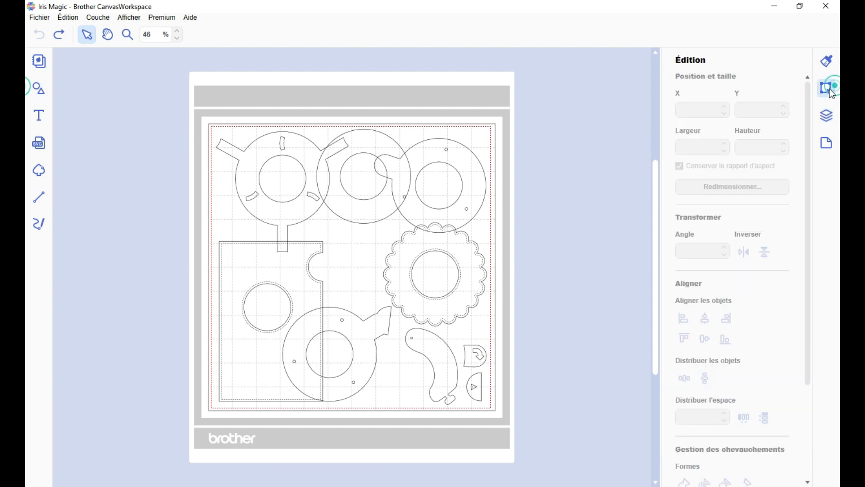
scroll(726, 388, "down", 2)
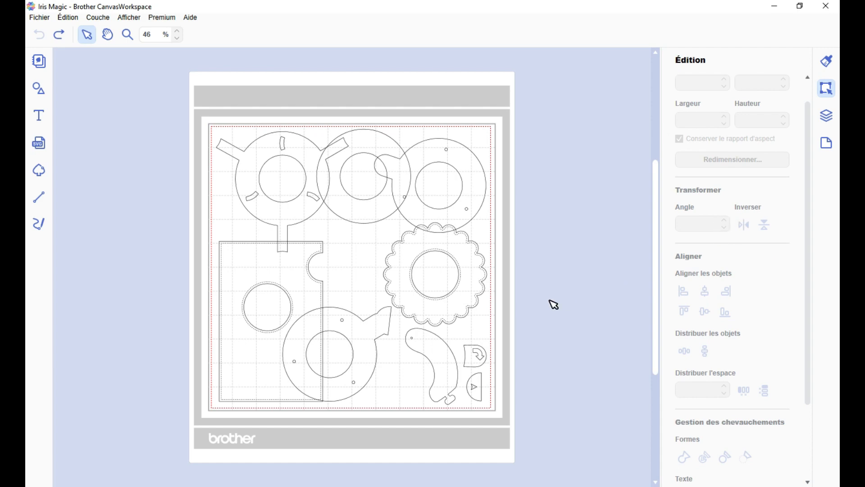
scroll(551, 304, "up", 2)
scroll(671, 246, "up", 1)
scroll(563, 253, "up", 1)
scroll(563, 253, "down", 3)
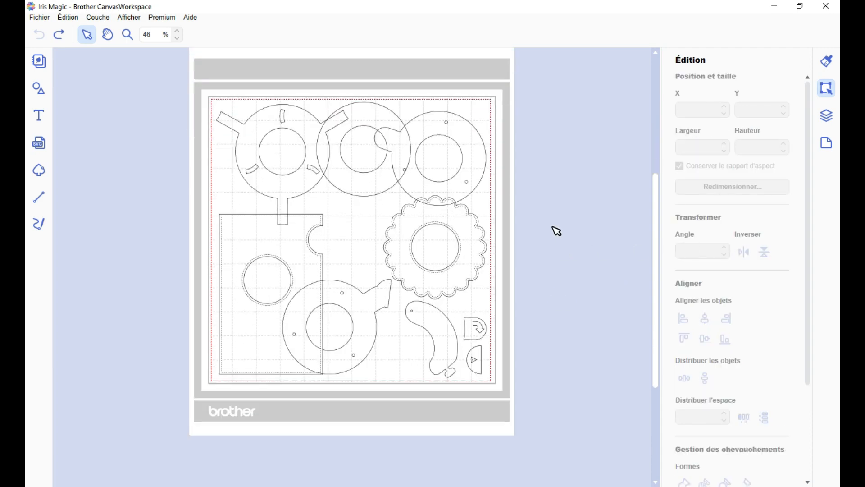